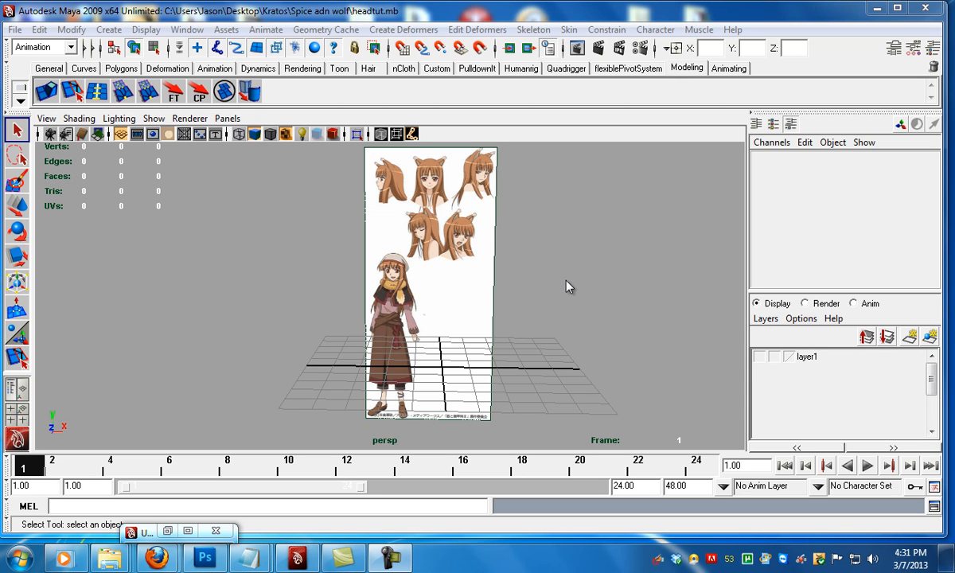
Step: Create a polygon plane primitive in the scene
left_click(107, 31)
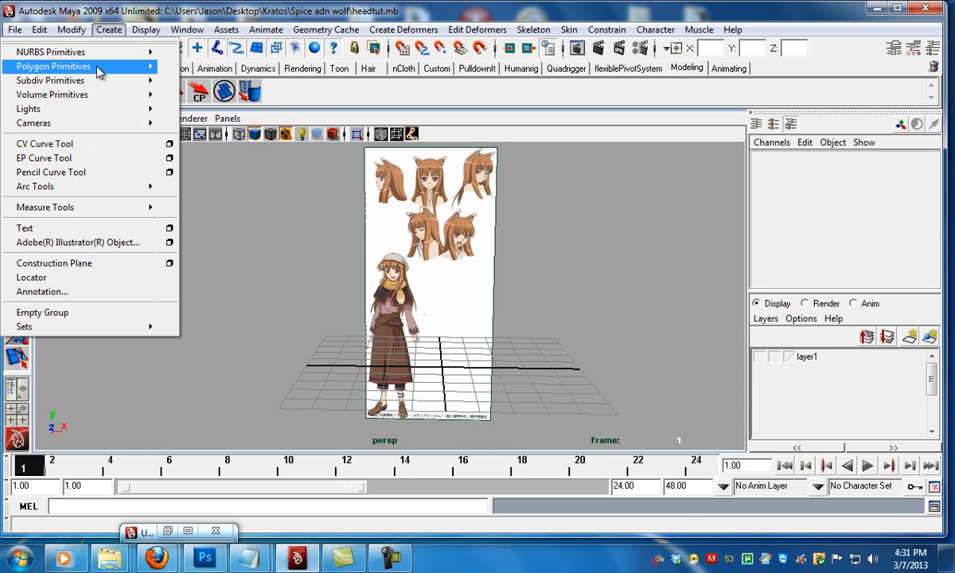
mouse_move(99, 70)
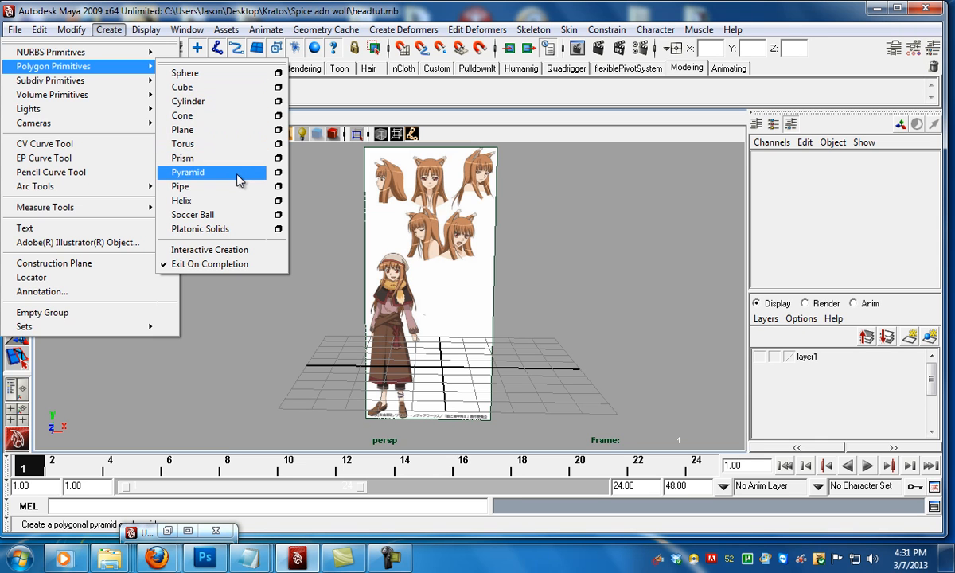
left_click(227, 131)
left_click_drag(454, 380, 566, 306, "alt")
Step: In the front view, move the plane up onto the front-facing head drawing, at Translate Y 13.047
key("w")
left_click(16, 389)
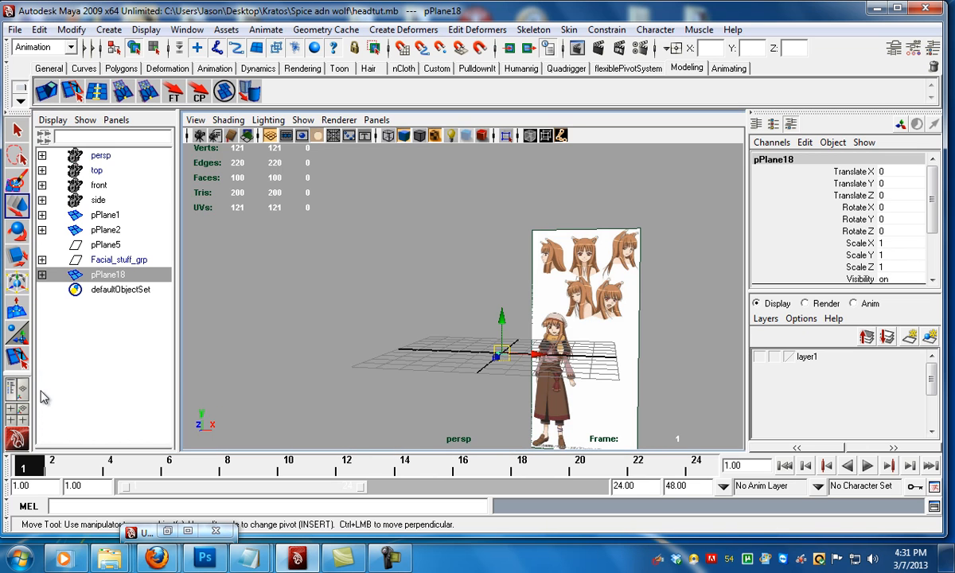
left_click(17, 412)
key("space")
right_click_drag(296, 311, 330, 299, "alt")
left_click_drag(386, 391, 386, 218)
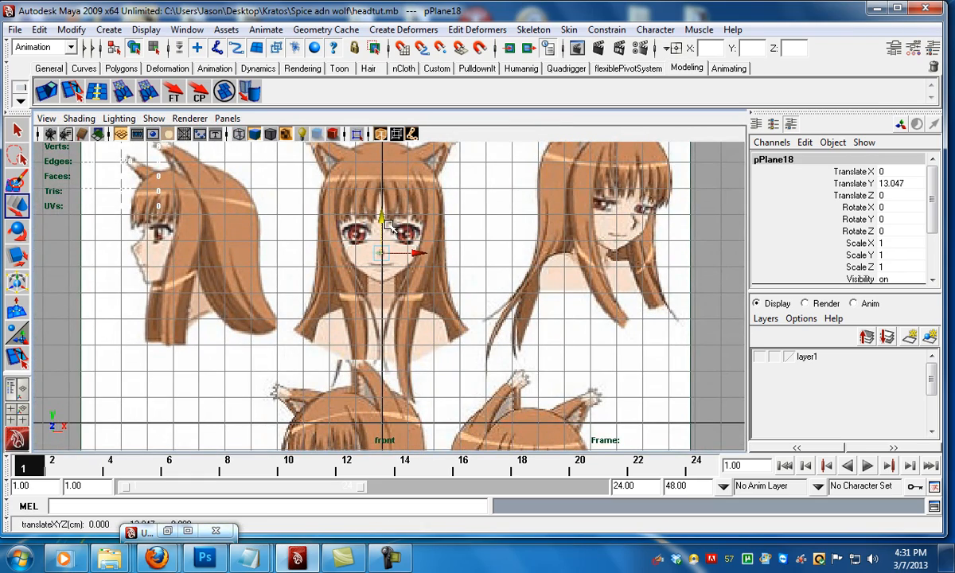
Step: Check the plane's placement against the head reference drawings in the front and side views
right_click_drag(524, 297, 420, 289, "alt")
middle_click_drag(353, 211, 348, 273, "alt")
scroll(446, 288, "down", 4)
middle_click_drag(436, 338, 434, 324, "alt")
scroll(390, 296, "down", 2)
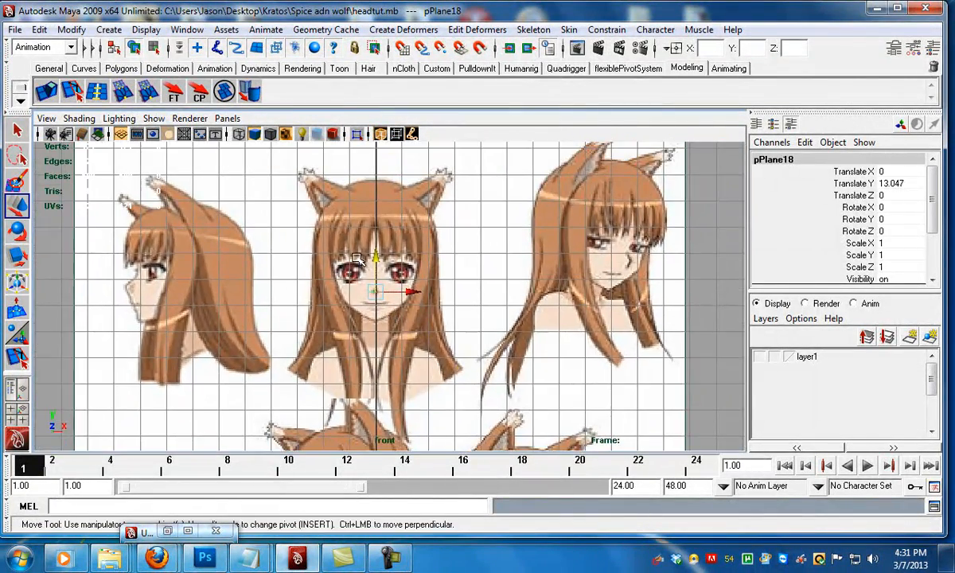
key("space")
key("space")
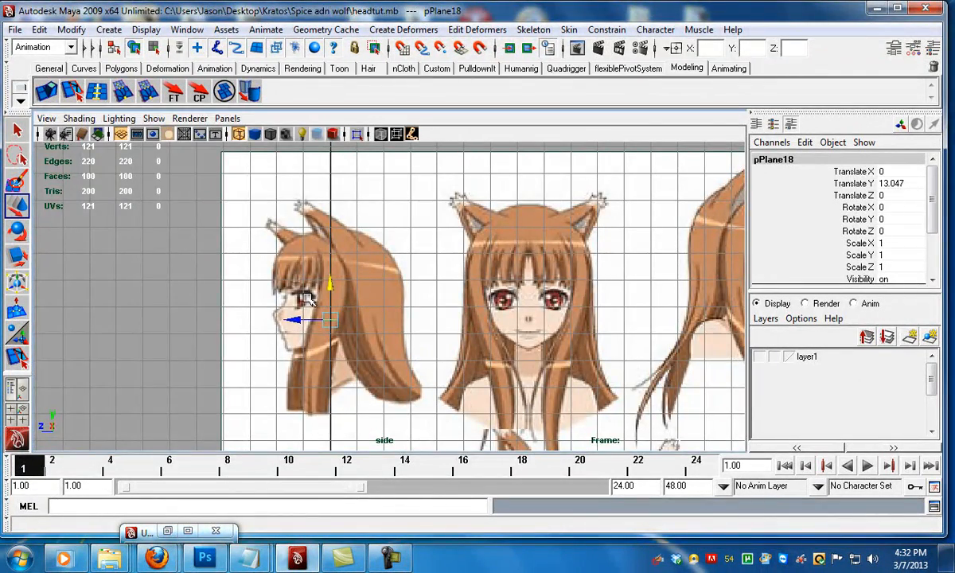
key("space")
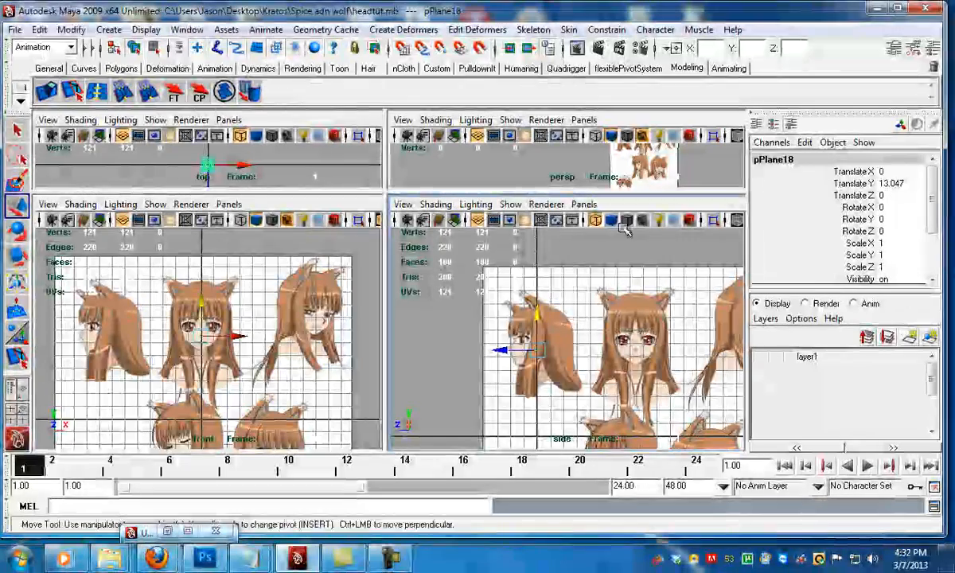
key("space")
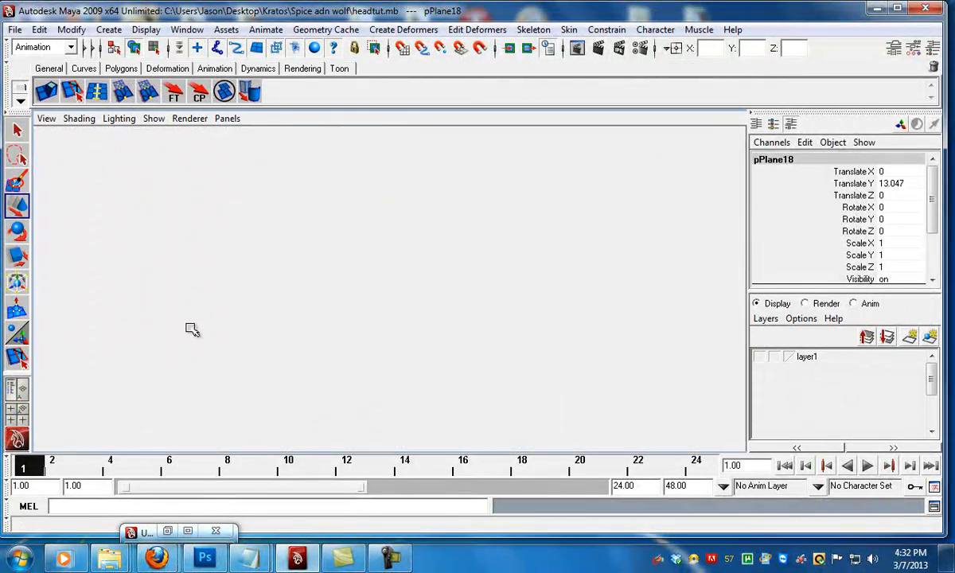
Step: Set the plane's Subdivisions Width and Subdivisions Height to 1
scroll(804, 273, "down", 3)
left_click(804, 245)
scroll(820, 241, "down", 2)
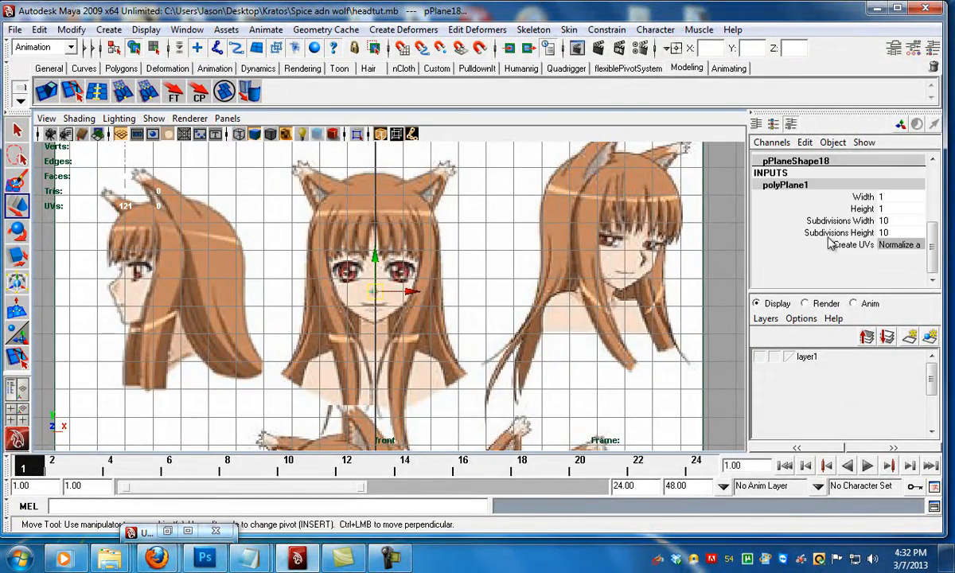
left_click_drag(893, 232, 887, 226)
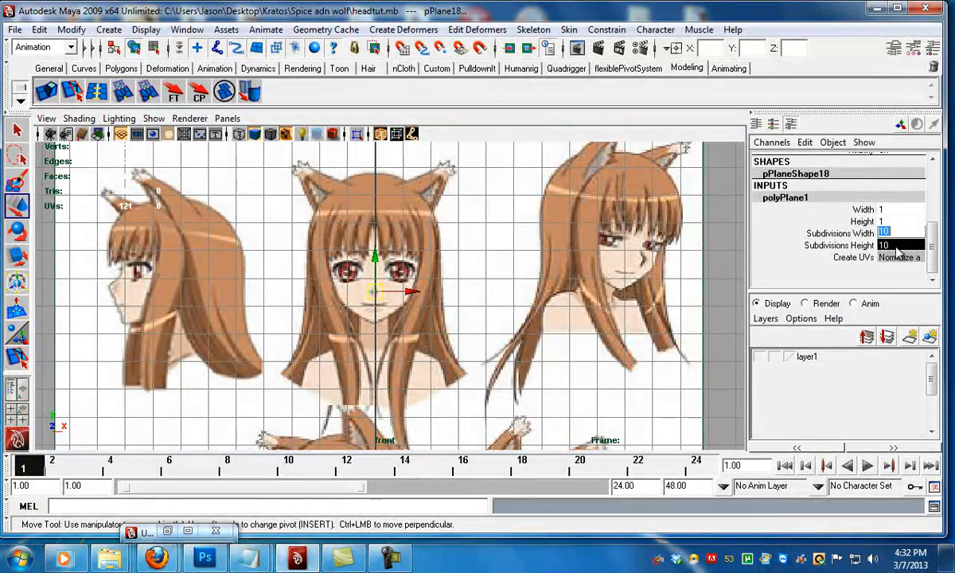
key("Return")
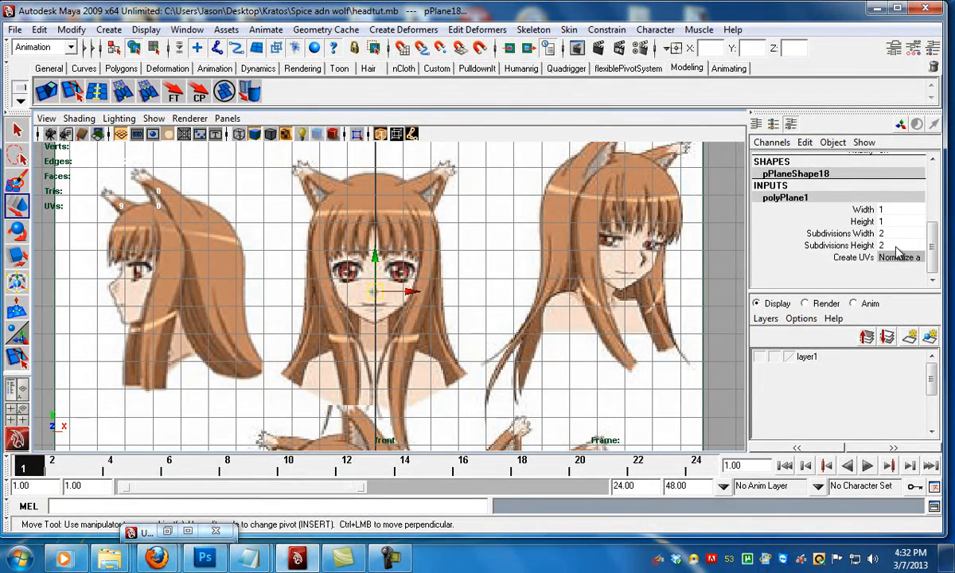
left_click(884, 234)
type("1")
key("Return")
Step: Rotate the plane 90 degrees about X so it stands upright facing the front view
key("e")
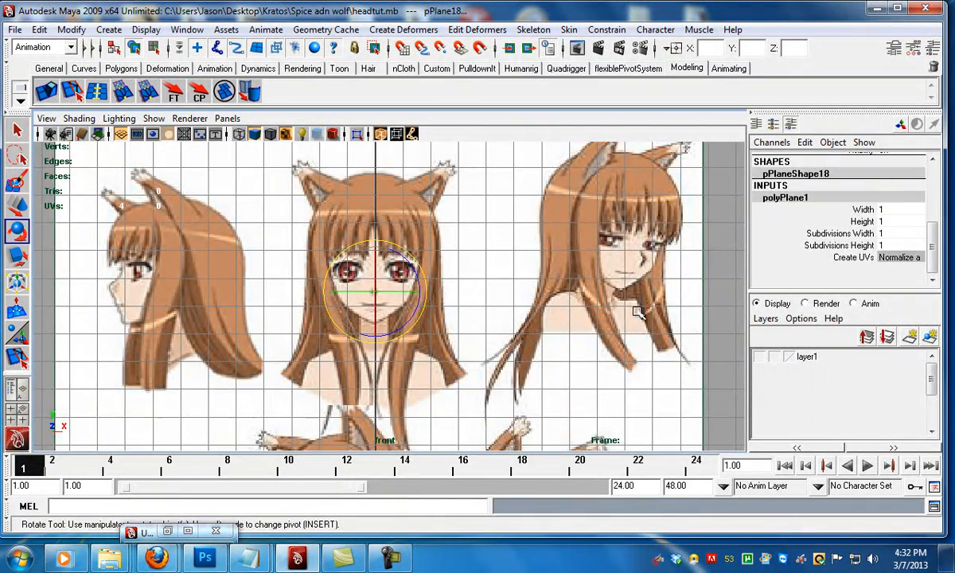
scroll(460, 307, "up", 3)
scroll(846, 231, "up", 3)
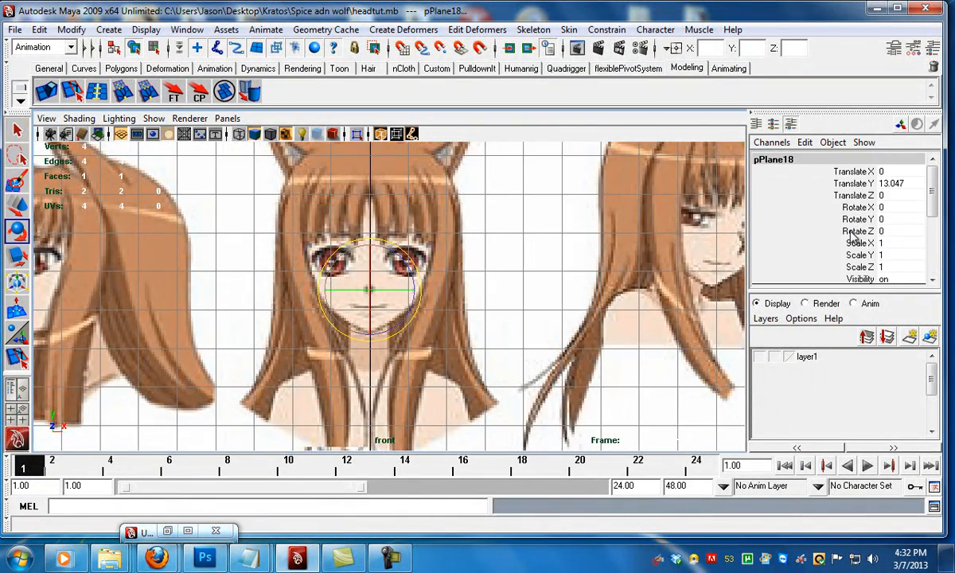
left_click(880, 207)
type("90")
key("Return")
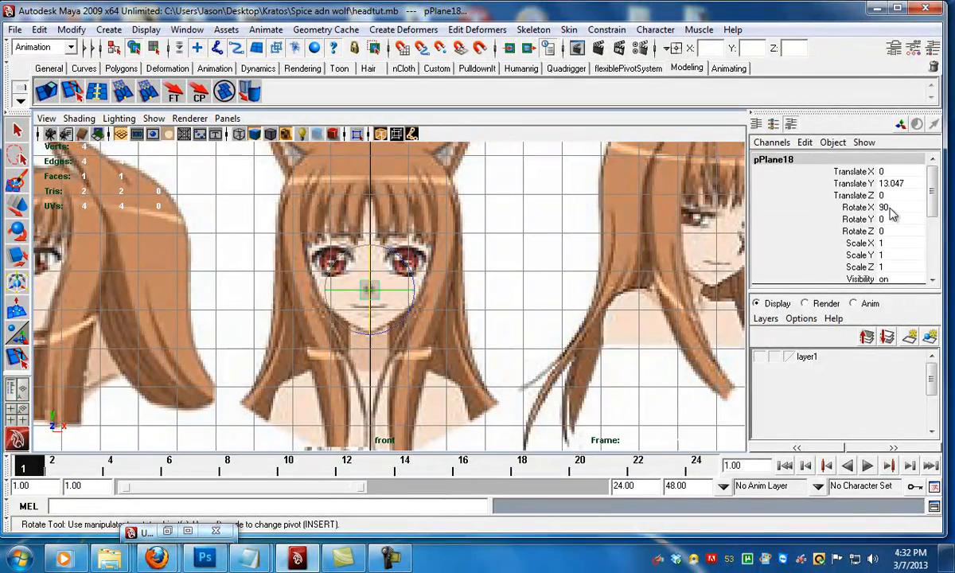
Step: Move and scale the plane to cover one half of the drawn face, from brow to chin beside the centre line
key("w")
scroll(367, 287, "up", 3)
left_click_drag(364, 287, 415, 272)
key("r")
left_click_drag(395, 316, 390, 362)
key("w")
left_click_drag(396, 265, 397, 239)
Step: Move the plane's outer vertices to the outer brow corner and the jaw to match the side of the face
key("F8")
left_click_drag(413, 198, 461, 222)
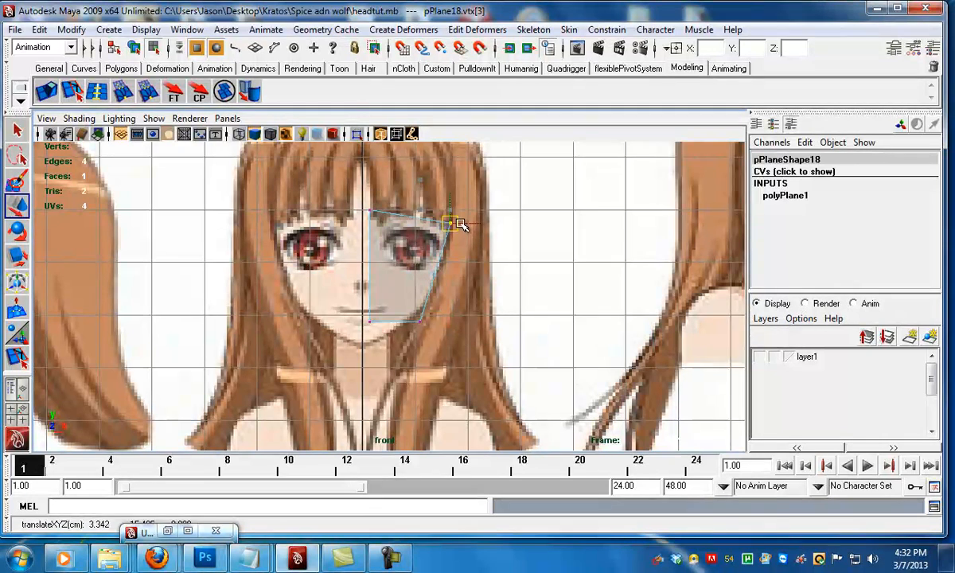
left_click_drag(412, 309, 431, 331)
left_click_drag(420, 321, 413, 322)
Step: Insert a horizontal edge loop across the plane just below the eye
left_click(72, 93)
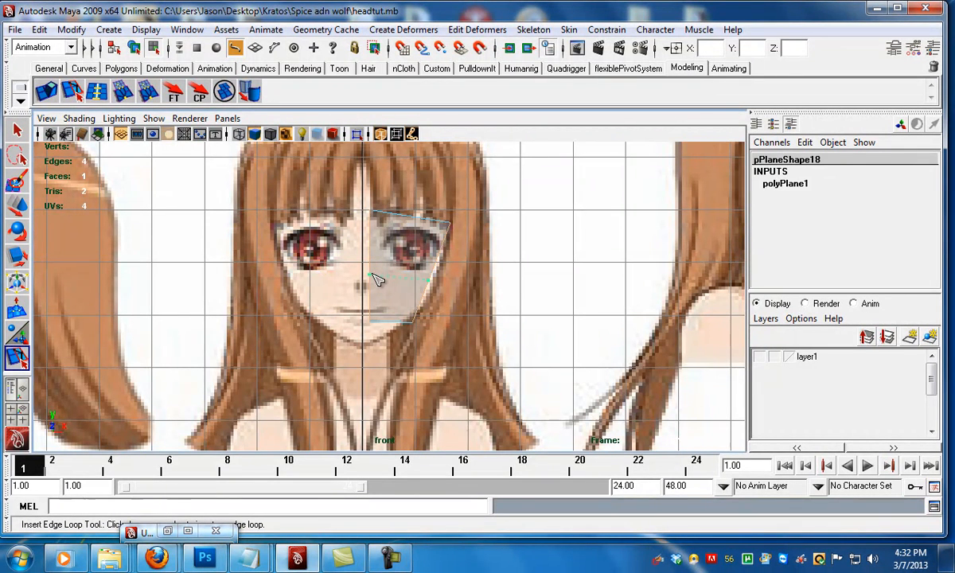
left_click_drag(373, 273, 388, 310)
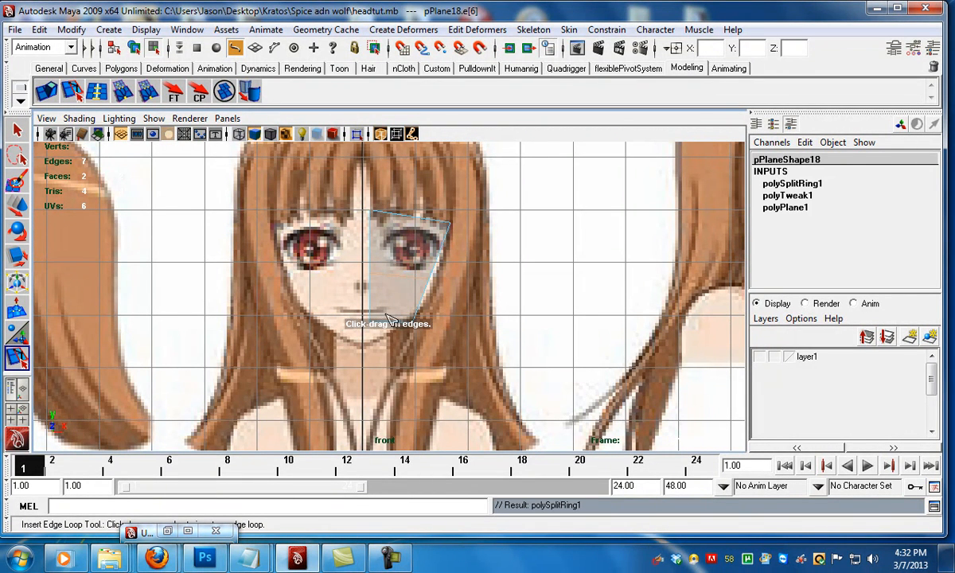
key("q")
scroll(414, 247, "up", 2)
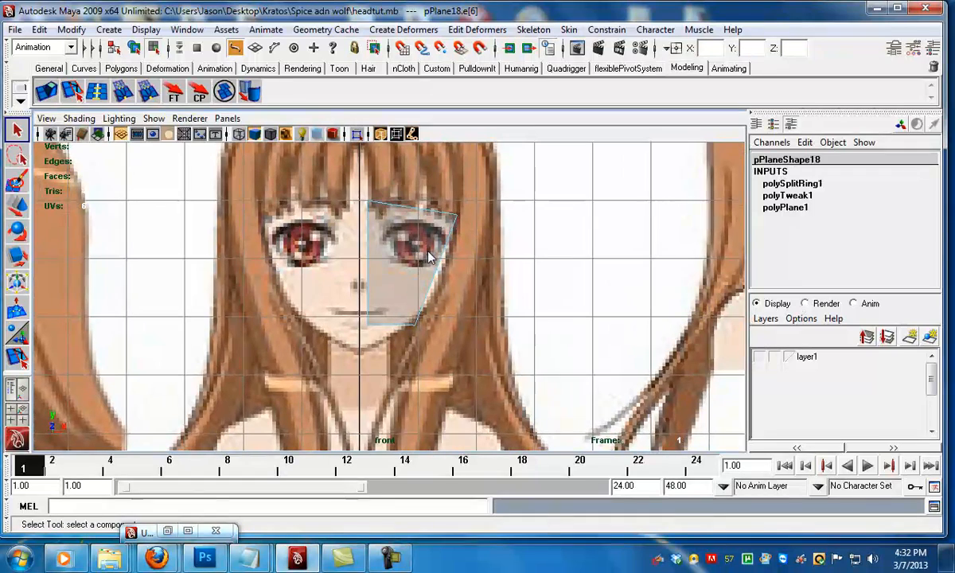
Step: Move the plane's lower vertices down and the outer one inward to follow the jawline
key("F11")
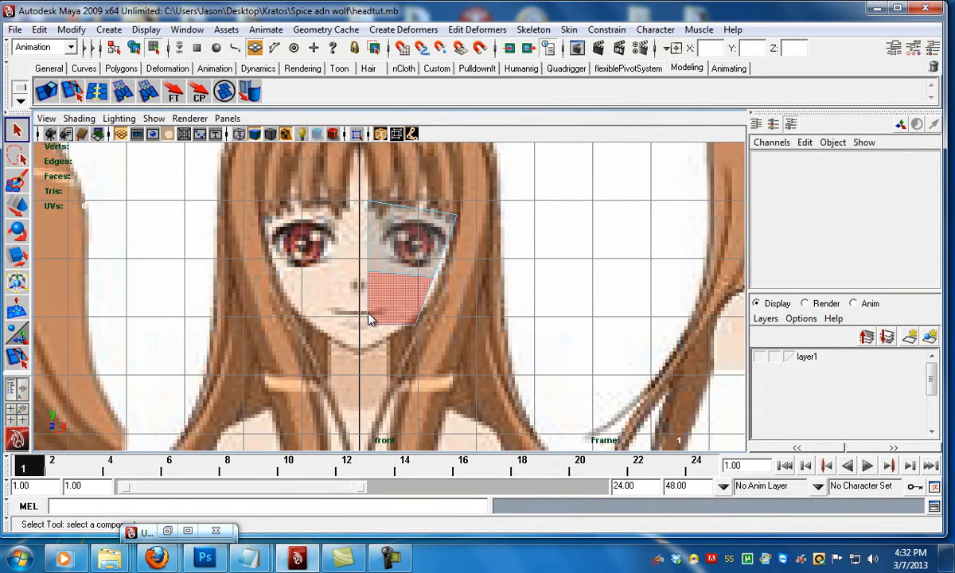
key("F9")
left_click_drag(428, 342, 390, 293)
key("w")
left_click(419, 334)
left_click_drag(416, 330, 405, 329)
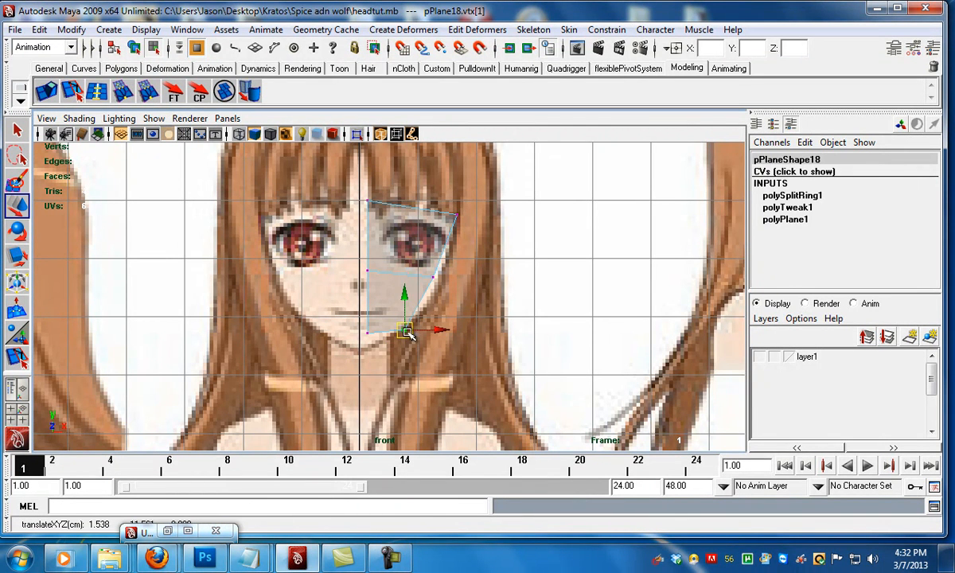
Step: Extrude the upper face and scale it inward, positioning the inner face around the eye
key("F11")
left_click(413, 243)
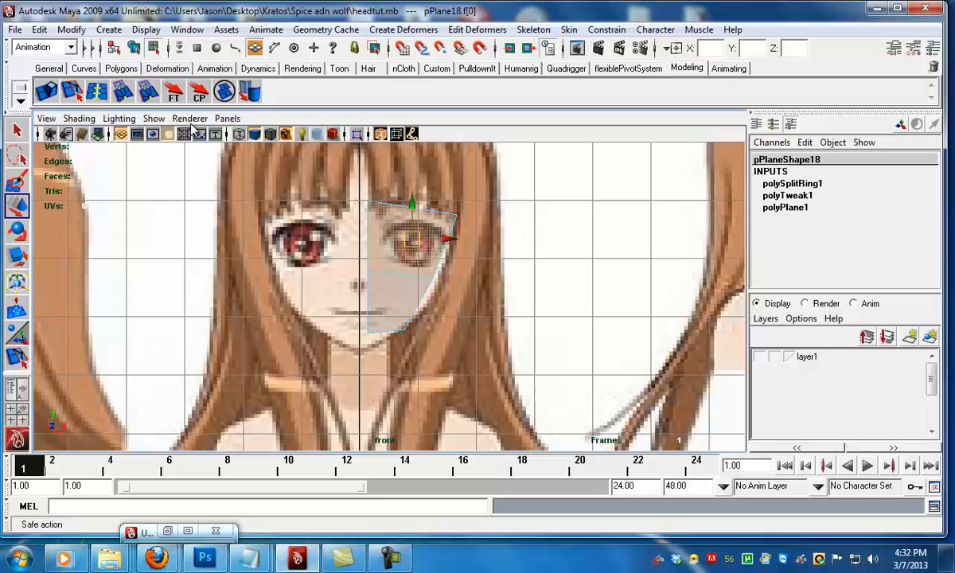
left_click(49, 90)
left_click(452, 193)
left_click(412, 194)
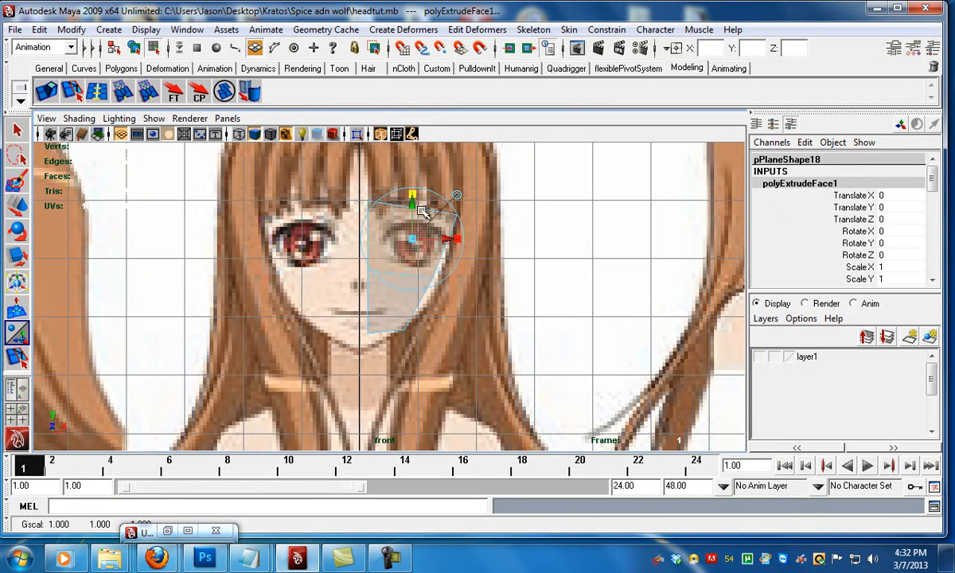
mouse_move(419, 240)
left_mouse_down()
mouse_move(402, 238)
mouse_move(420, 247)
left_mouse_up()
key("w")
left_click(487, 265)
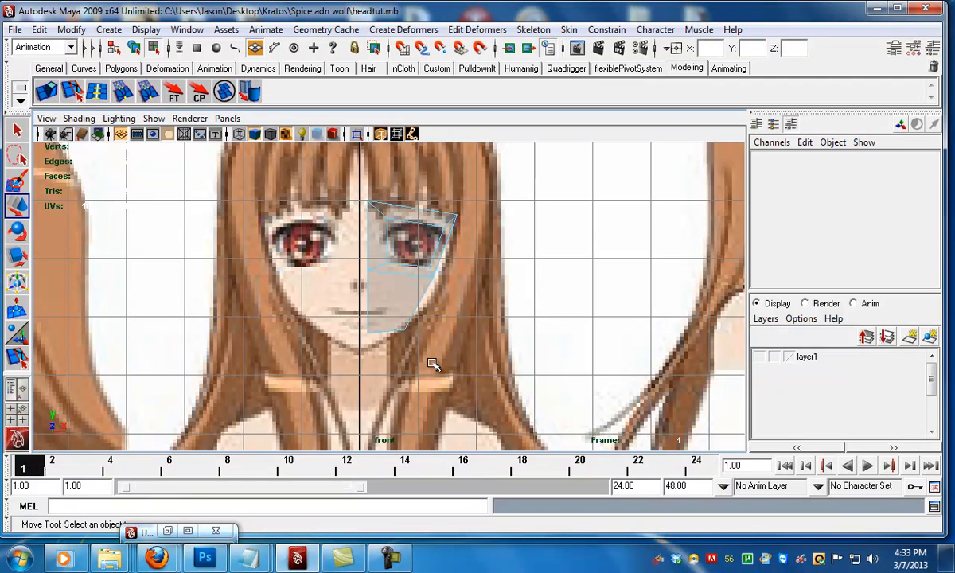
Step: Extrude the lower face, scale it inward to 0.6, and move the inner face over the mouth
left_click(393, 312)
left_click(46, 91)
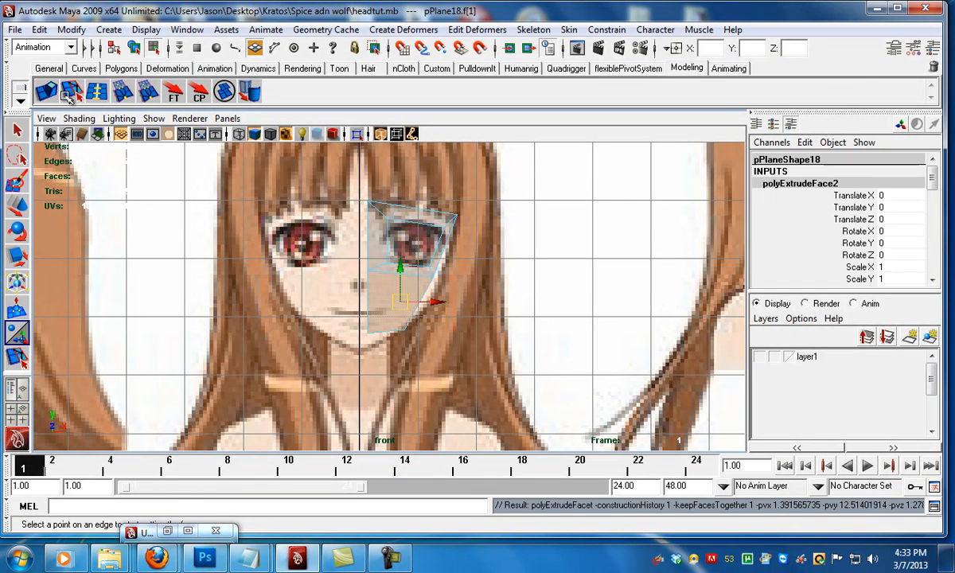
left_click(441, 254)
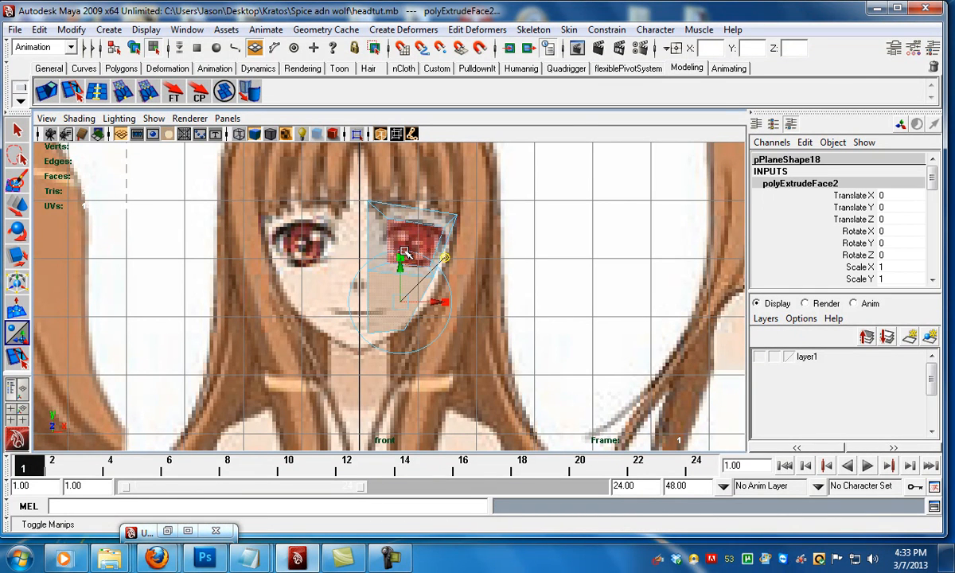
left_click(400, 257)
mouse_move(403, 298)
left_mouse_down()
mouse_move(383, 290)
mouse_move(397, 310)
left_mouse_up()
key("w")
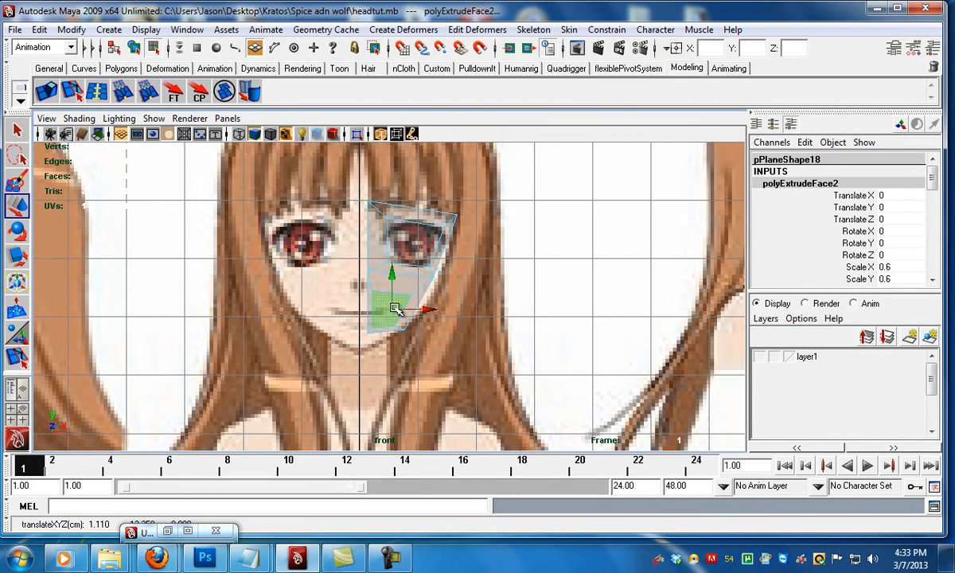
Step: Delete the inner mouth face and the narrow face between it and the centre line
key("Delete")
left_click(395, 309)
key("Delete")
left_click(373, 313)
key("Delete")
Step: Move the vertices around the mouth opening to fit the upper and lower edges of the drawn mouth
key("F9")
left_click_drag(367, 284, 374, 327)
left_click(376, 328)
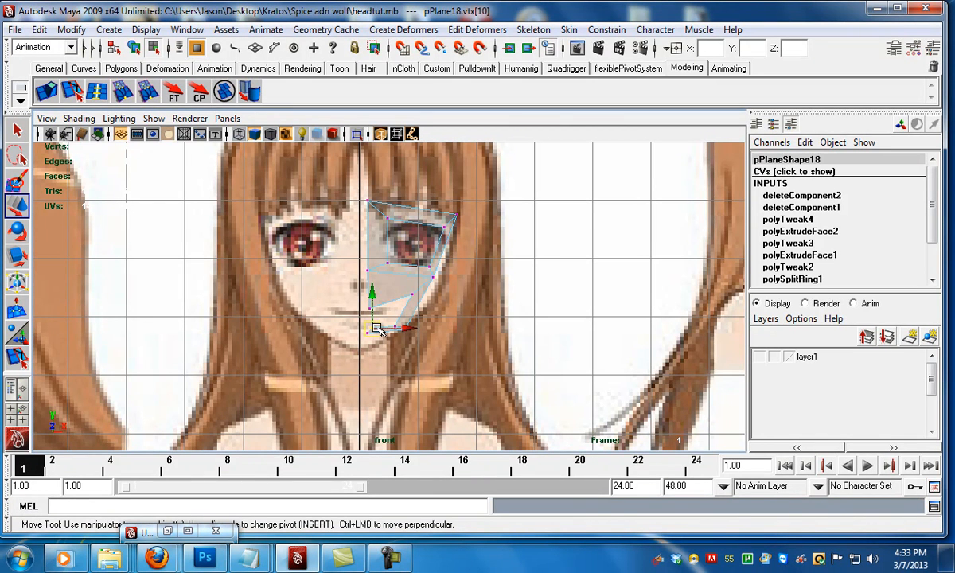
left_click(447, 322)
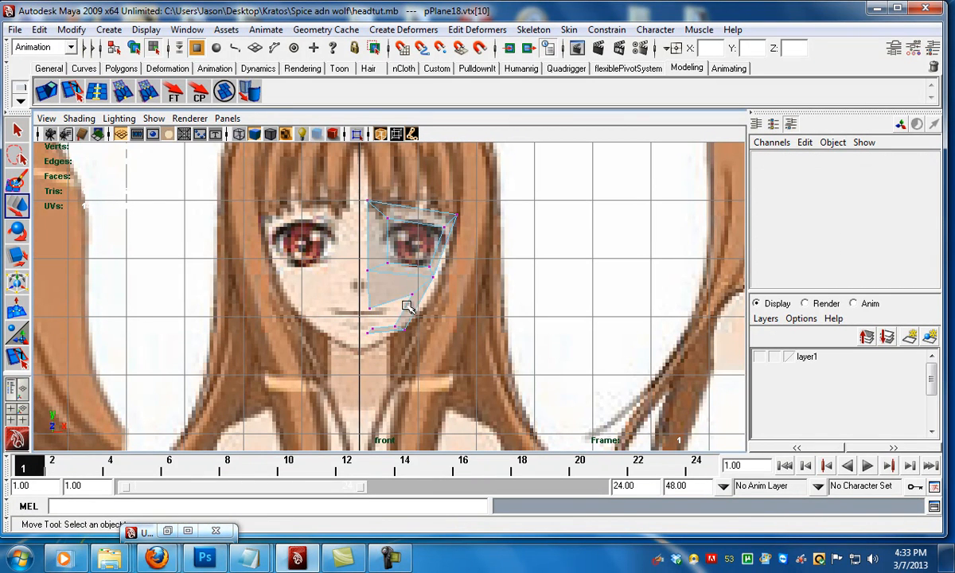
left_click(415, 295)
left_click_drag(415, 294, 369, 321)
left_click(397, 327)
left_click(372, 329)
Step: Select all vertices along the inner edge and snap them to the grid's vertical centre line
left_click_drag(340, 186, 376, 373)
left_click(404, 267)
key("x")
middle_click_drag(390, 294, 366, 287)
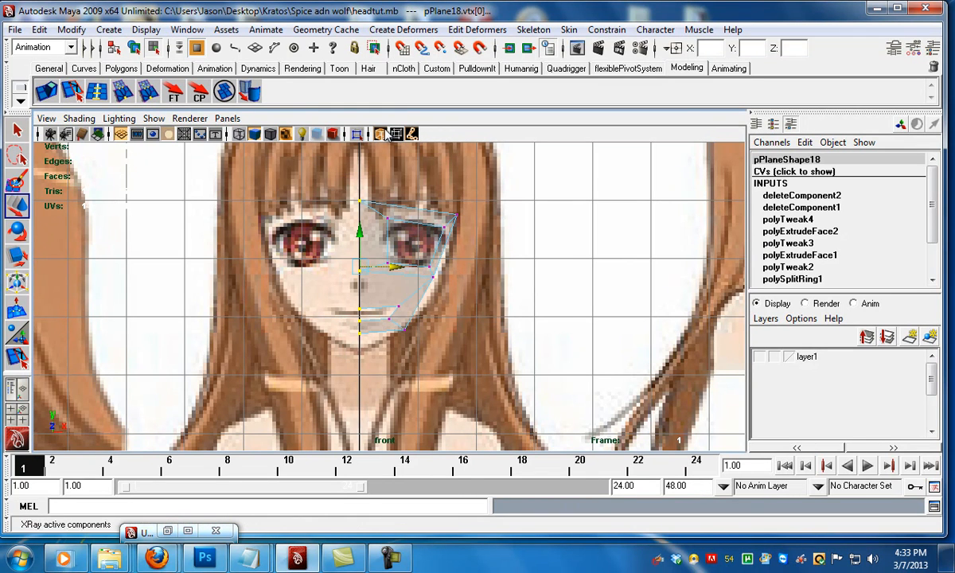
Step: Open the Move tool settings and shift the upper-lip and forehead centre vertices off the centre line in opposite directions
double_click(18, 205)
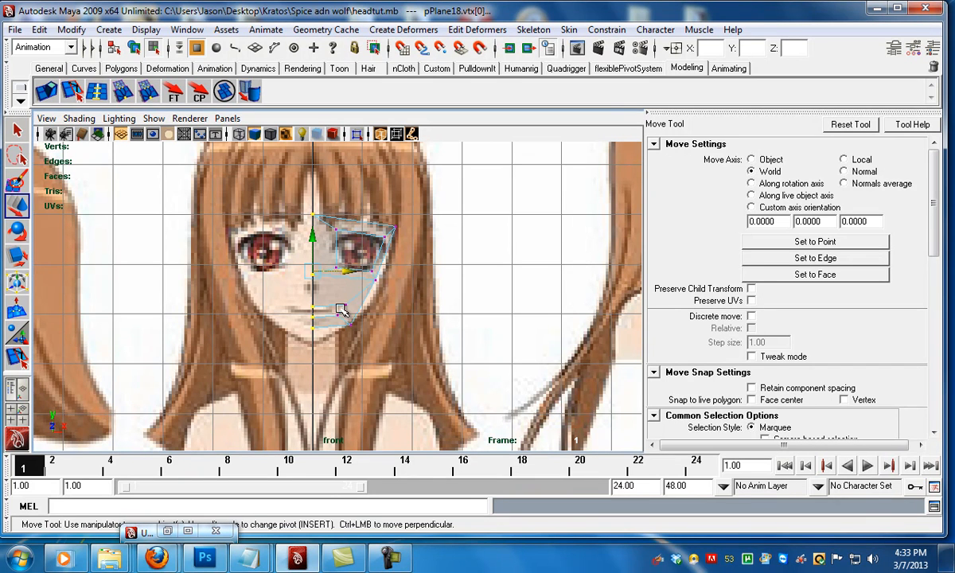
left_click_drag(305, 299, 318, 313)
left_click_drag(312, 307, 300, 299)
left_click_drag(305, 208, 319, 222)
left_click_drag(314, 215, 323, 215)
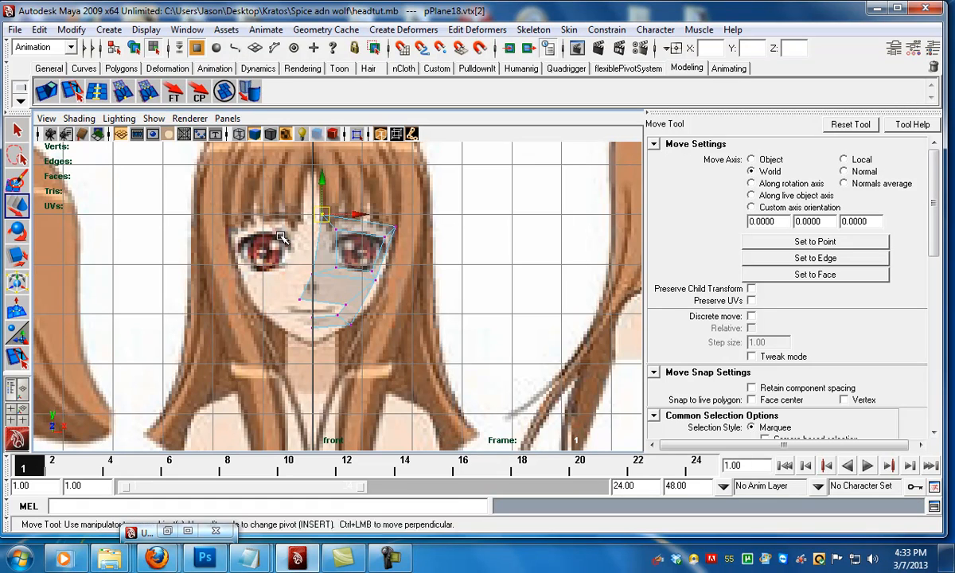
Step: Reselect the inner-edge vertices and snap them along X to the centre line at 0, with Retain component spacing off
left_click(277, 226)
left_click_drag(228, 191, 319, 337)
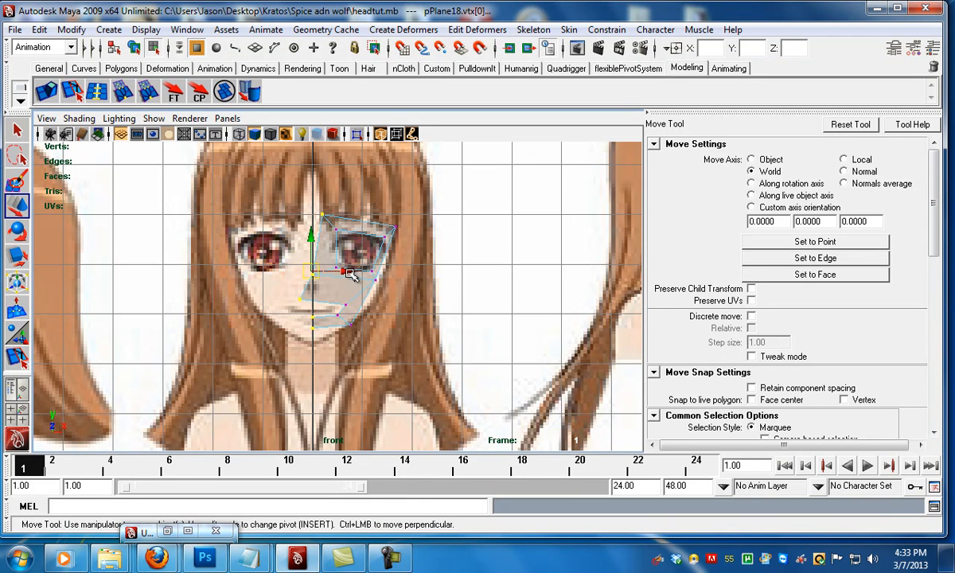
left_click_drag(351, 275, 345, 274)
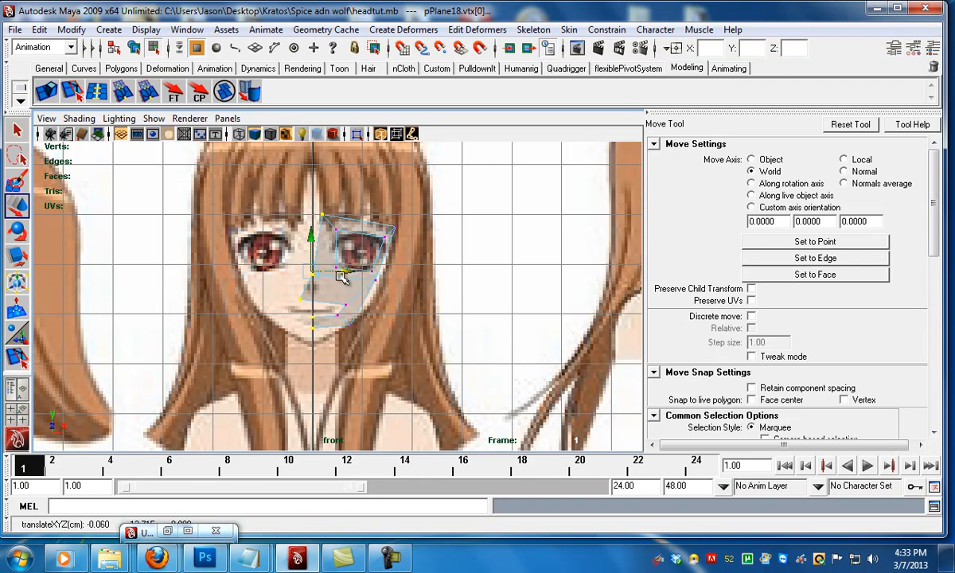
middle_click_drag(340, 291, 342, 291)
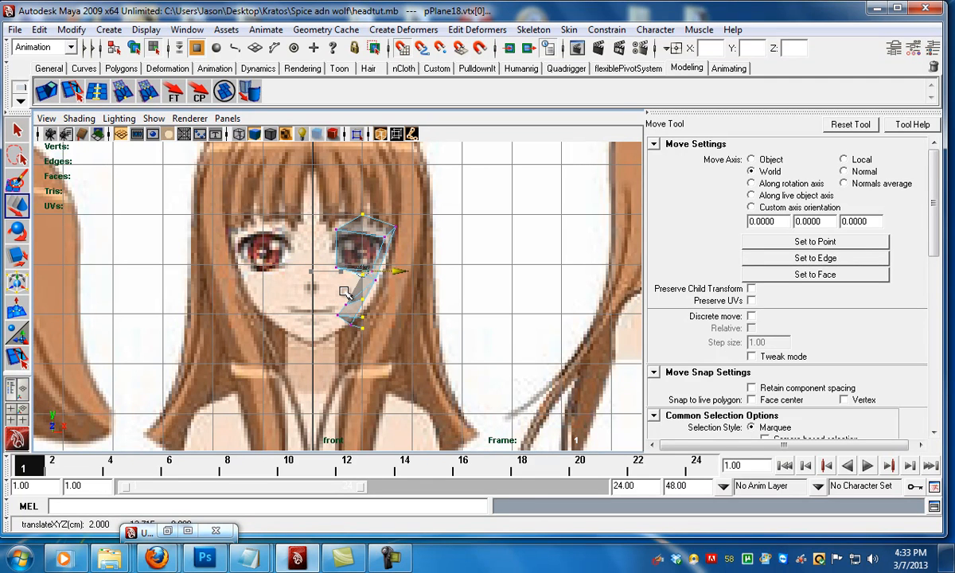
middle_click_drag(334, 293, 306, 279)
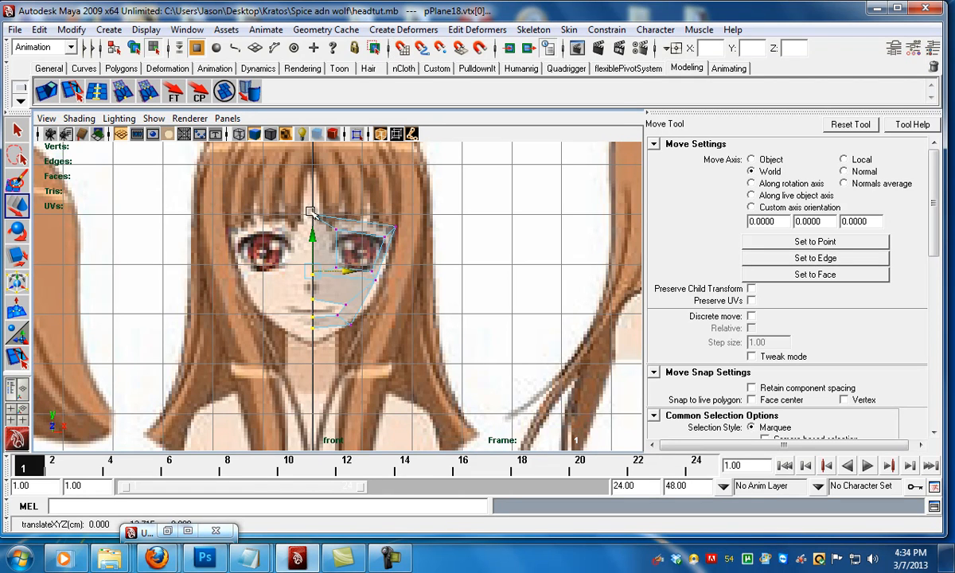
Step: Reset the Duplicate Special options, choose Instance with an X scale of -1, and undo a trial copy of the half face
key("F8")
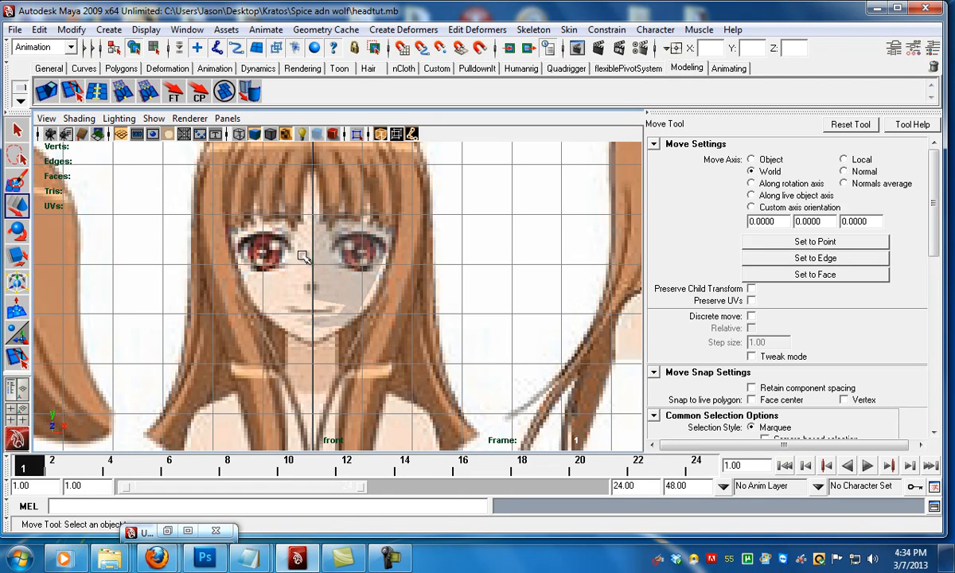
left_click(39, 30)
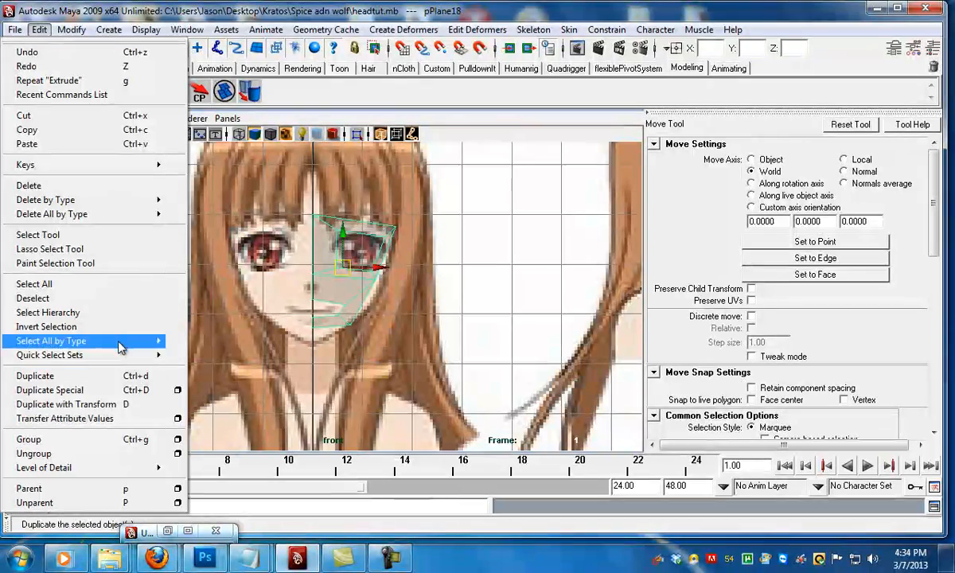
left_click(176, 393)
left_click(583, 229)
left_click(562, 268)
left_click(701, 255)
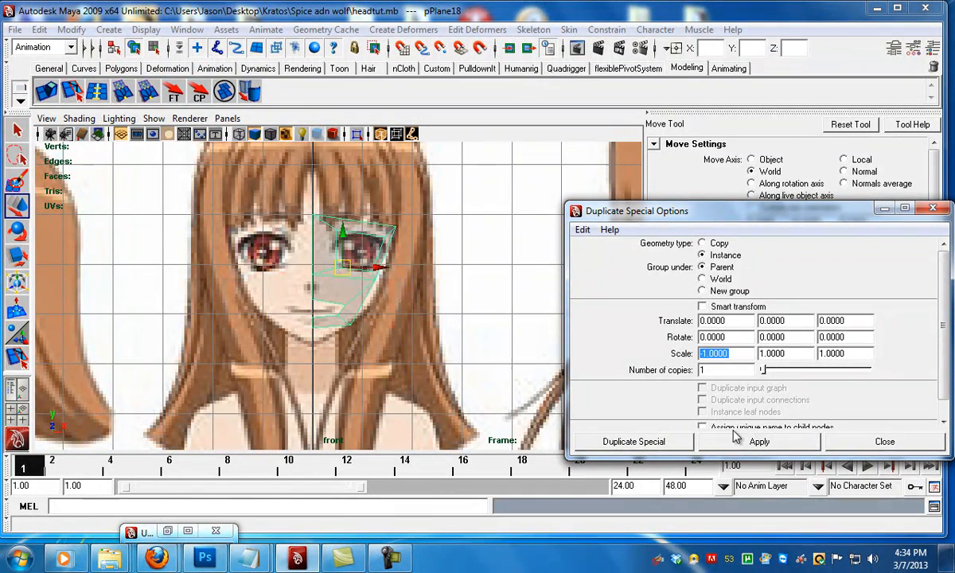
left_click(759, 443)
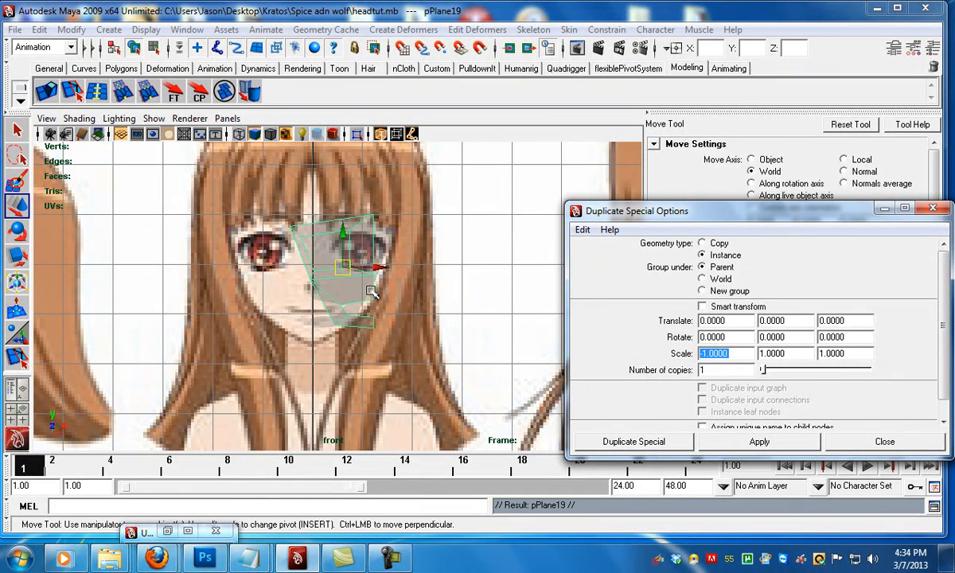
key("ctrl+z")
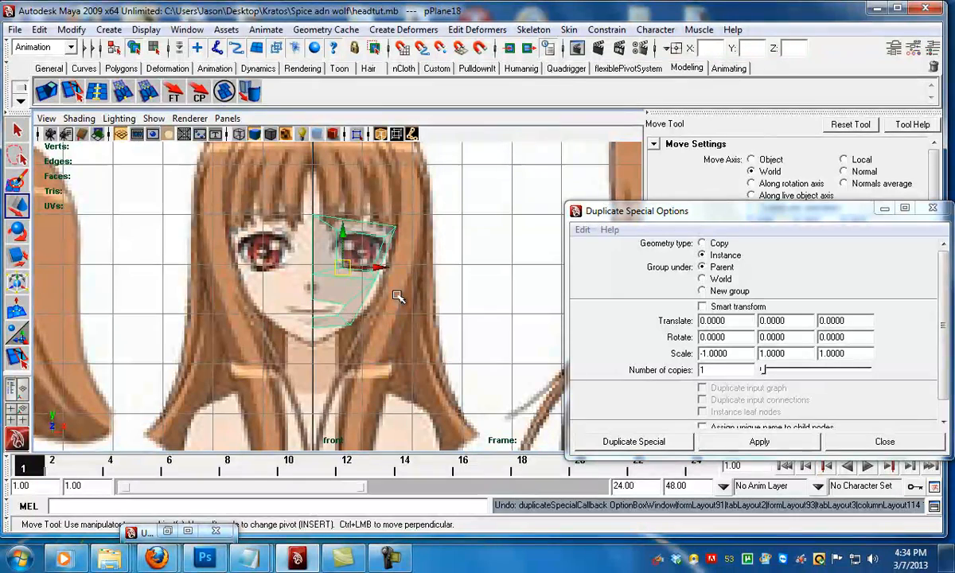
Step: Snap the half face's pivot onto the grid's vertical centre line and create a mirrored instance with the X scale of -1
key("Insert")
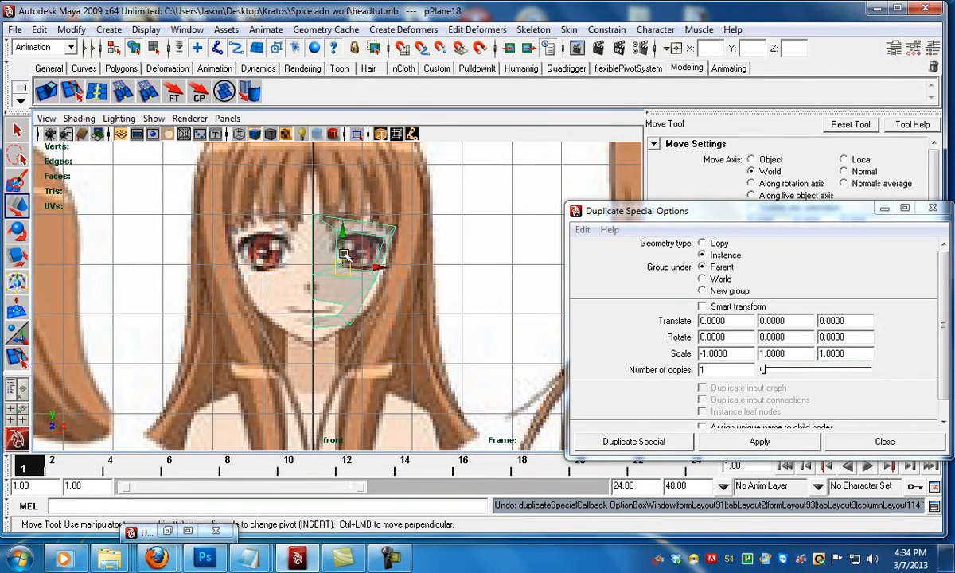
key("Insert")
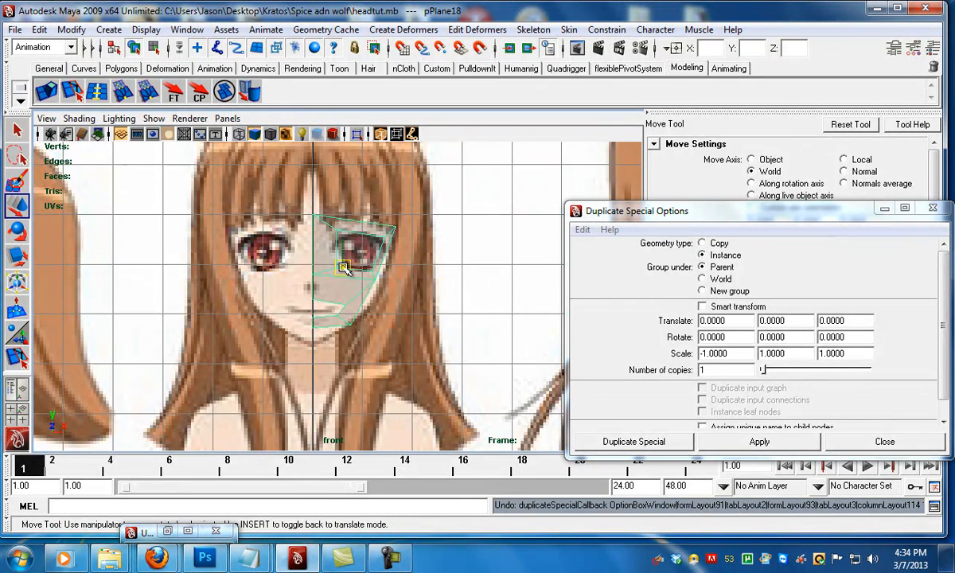
key("Insert")
key("Insert")
left_click_drag(341, 269, 320, 271)
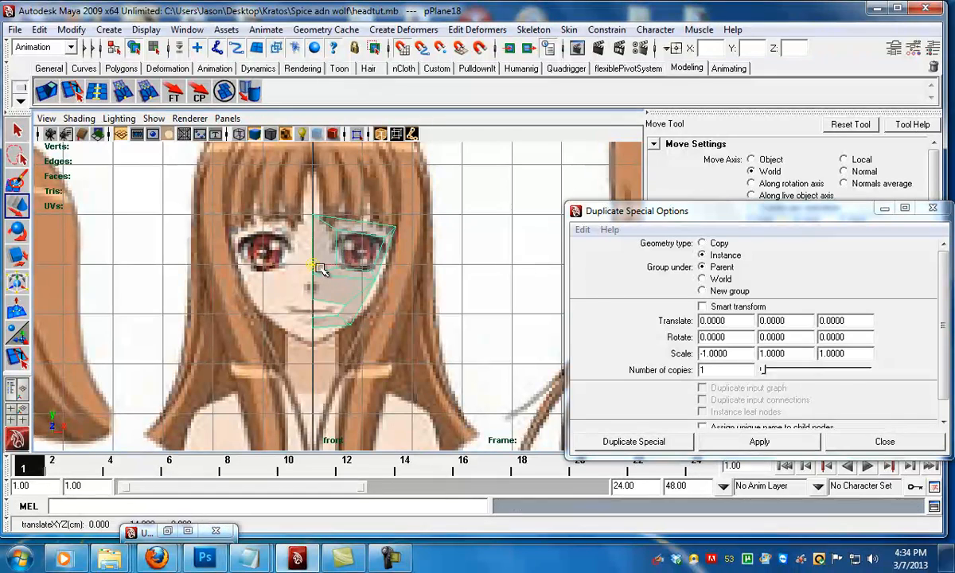
key("Insert")
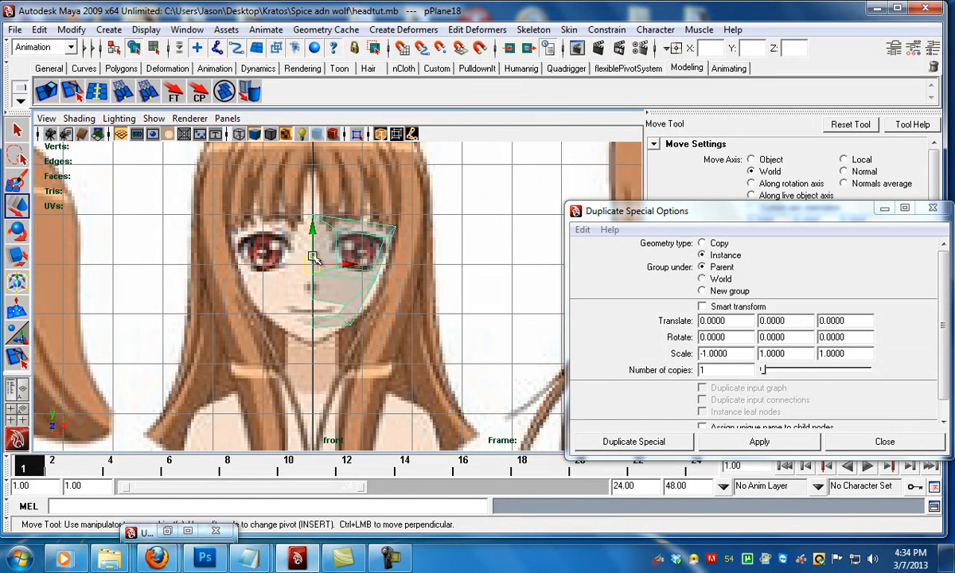
left_click_drag(338, 264, 362, 265)
key("ctrl+z")
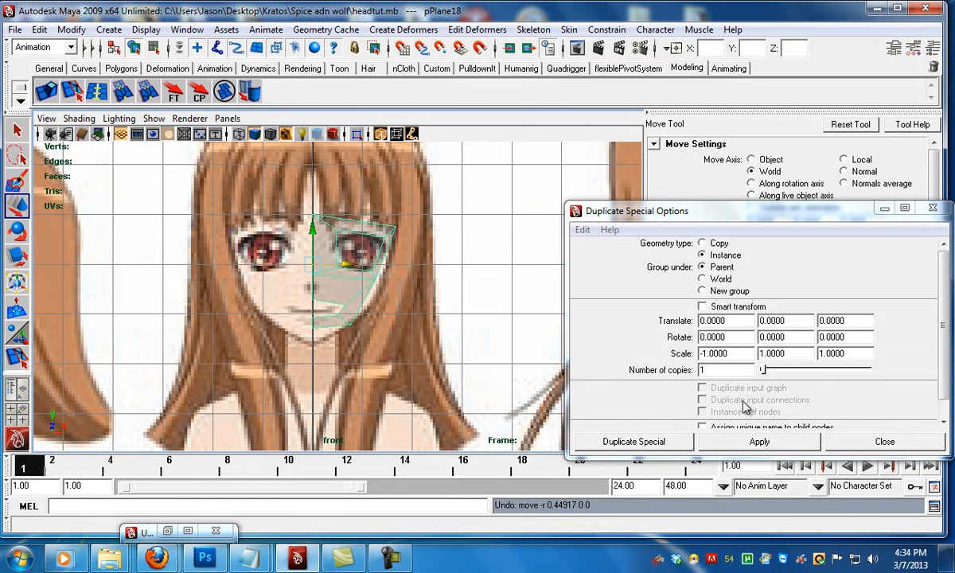
left_click(758, 443)
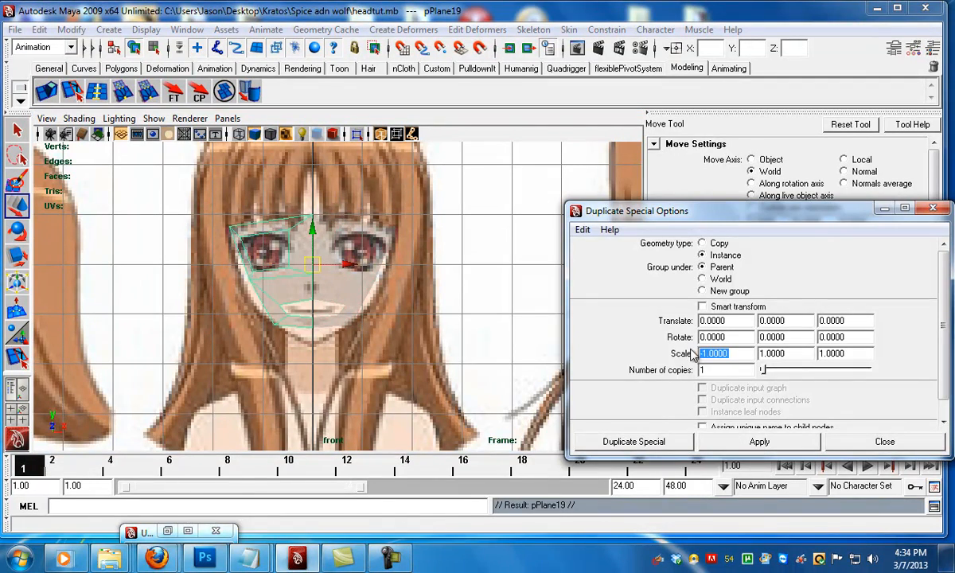
left_click(879, 443)
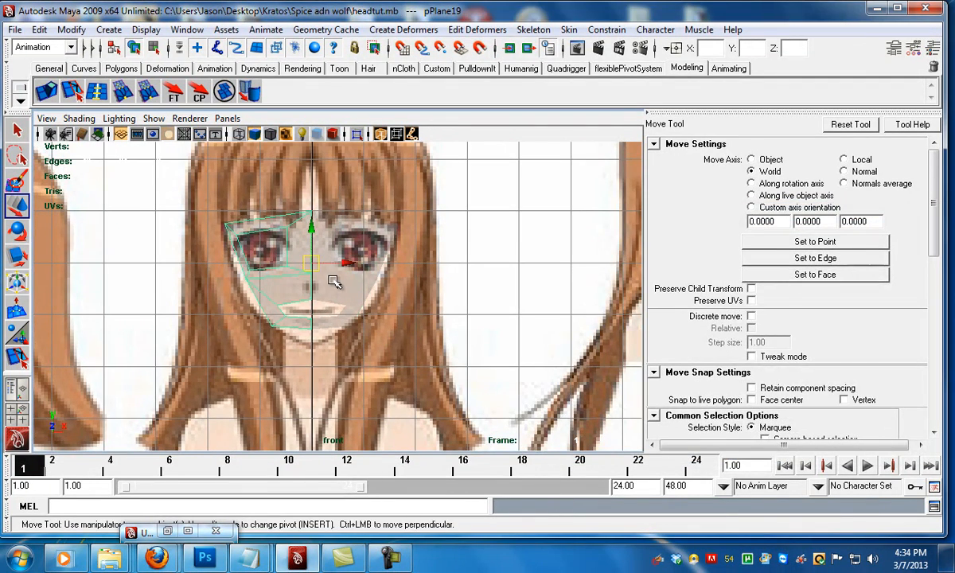
Step: Adjust the jaw-corner vertex of the original half slightly along X at the edge of the chin
key("F8")
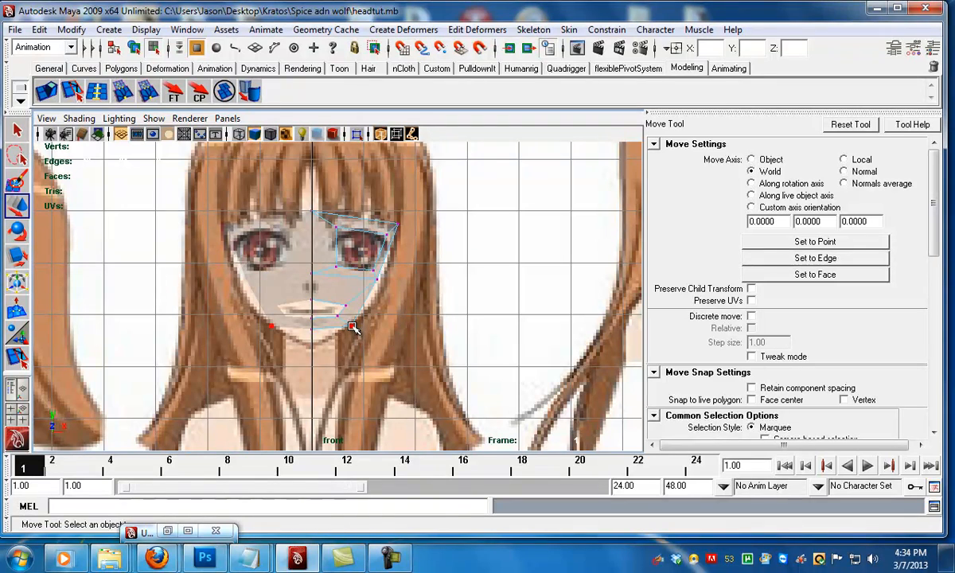
left_click(353, 327)
left_click_drag(376, 330, 382, 328)
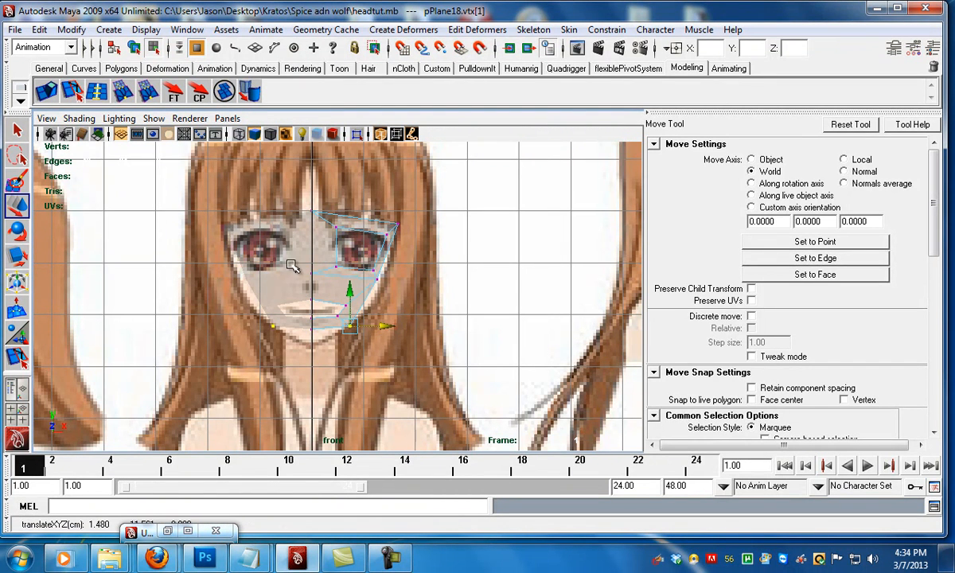
Step: Examine the mirrored face mesh up close from the front in the perspective view
scroll(311, 245, "up", 2)
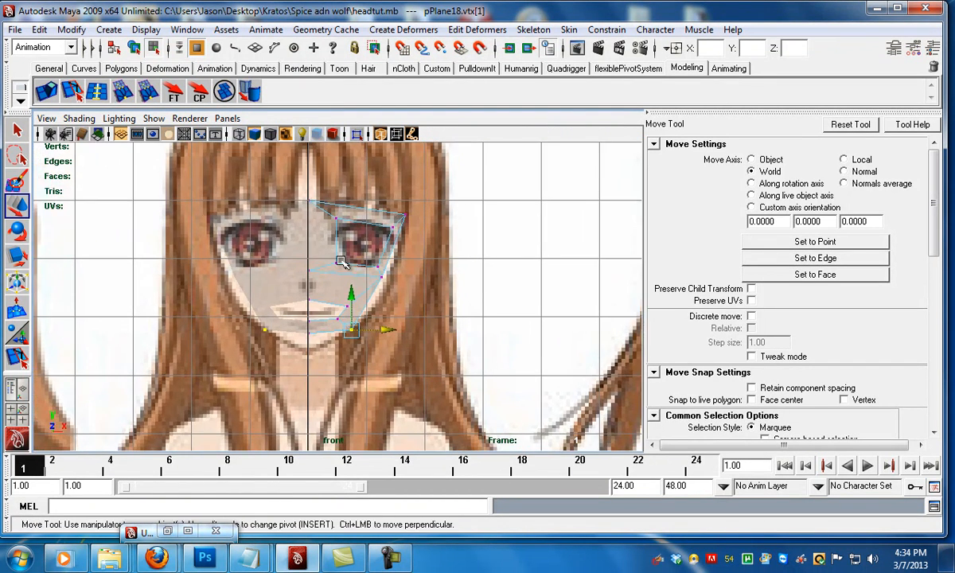
key("space")
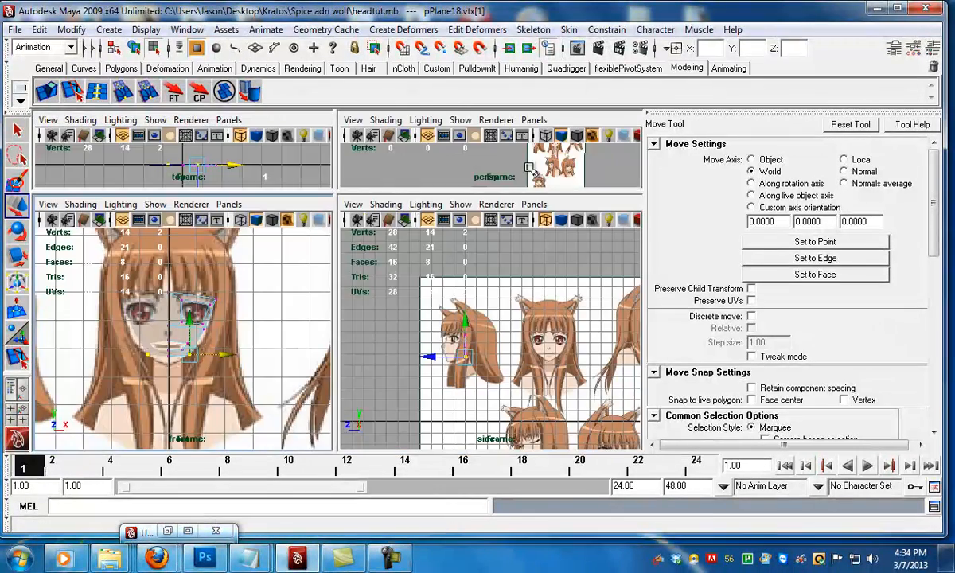
key("space")
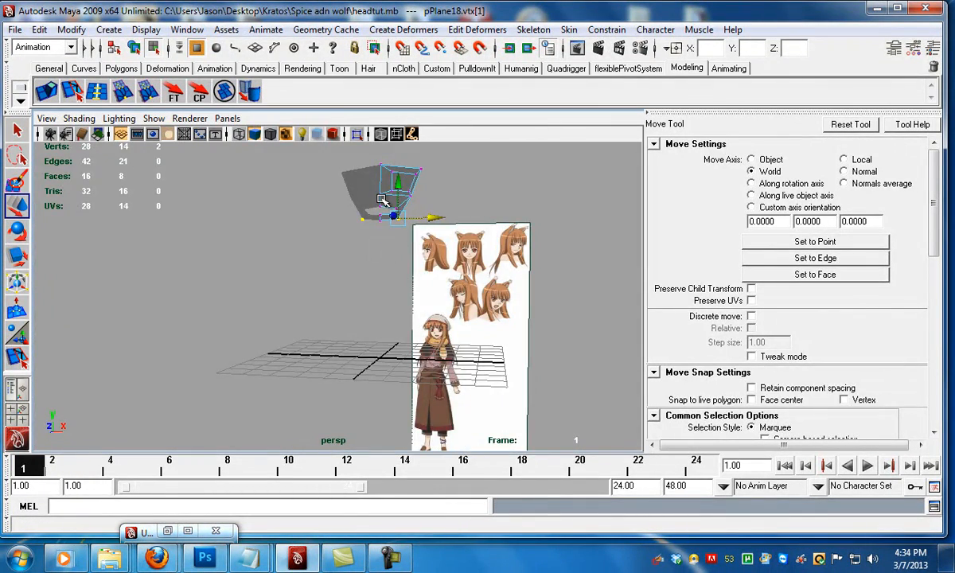
key("f")
right_click_drag(387, 202, 296, 201, "alt")
middle_click_drag(296, 201, 346, 263, "alt")
left_click_drag(348, 266, 398, 289, "alt")
right_click_drag(398, 288, 380, 312, "alt")
middle_click_drag(380, 312, 375, 311, "alt")
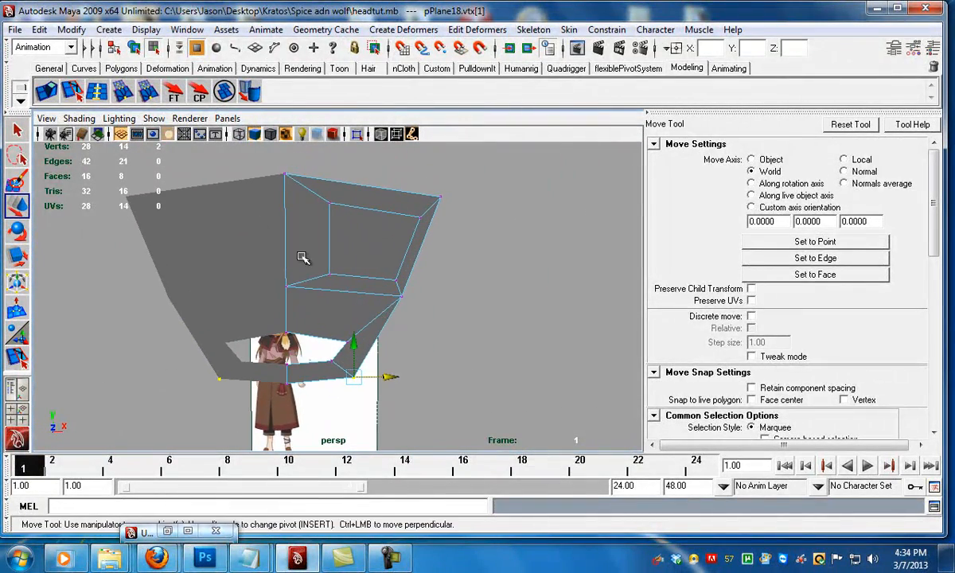
Step: Try inserting edge loops across the half face with the Insert Edge Loop Tool and undo them
left_click(72, 91)
left_click_drag(320, 197, 304, 185)
left_click_drag(380, 320, 389, 288)
key("ctrl+z")
key("ctrl+z")
key("ctrl+z")
key("ctrl+z")
key("ctrl+z")
key("ctrl+z")
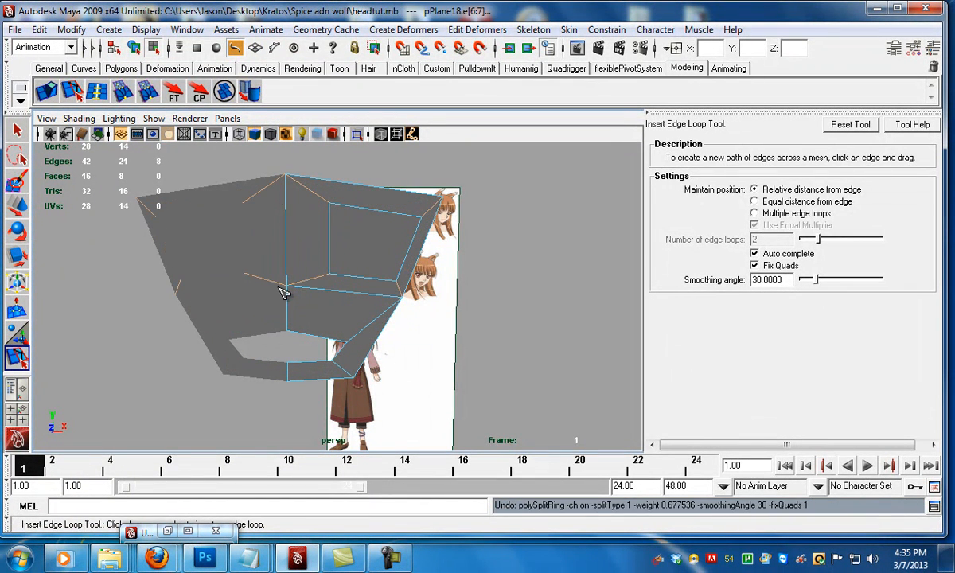
Step: Delete the face covering the eye to open the eye socket
key("q")
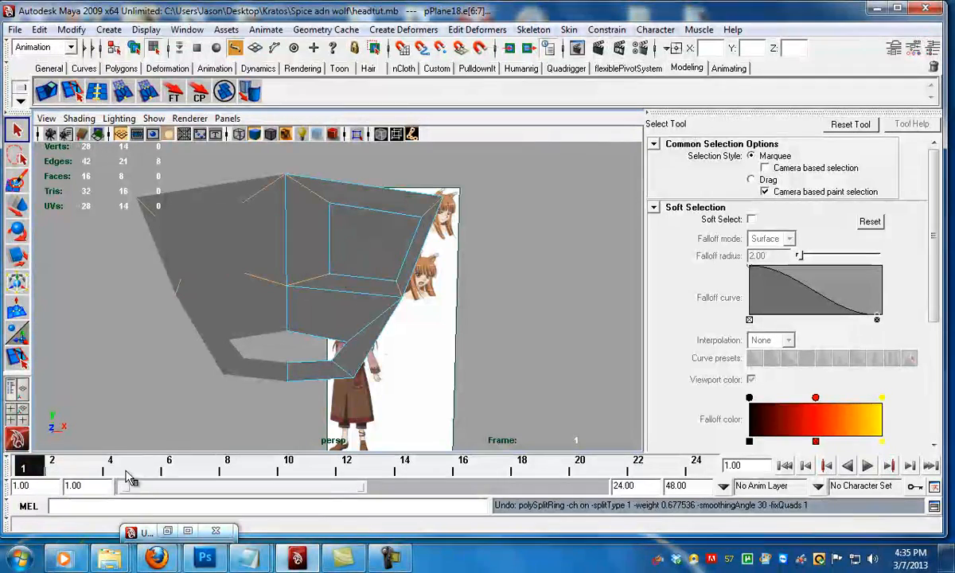
key("F11")
left_click(366, 236)
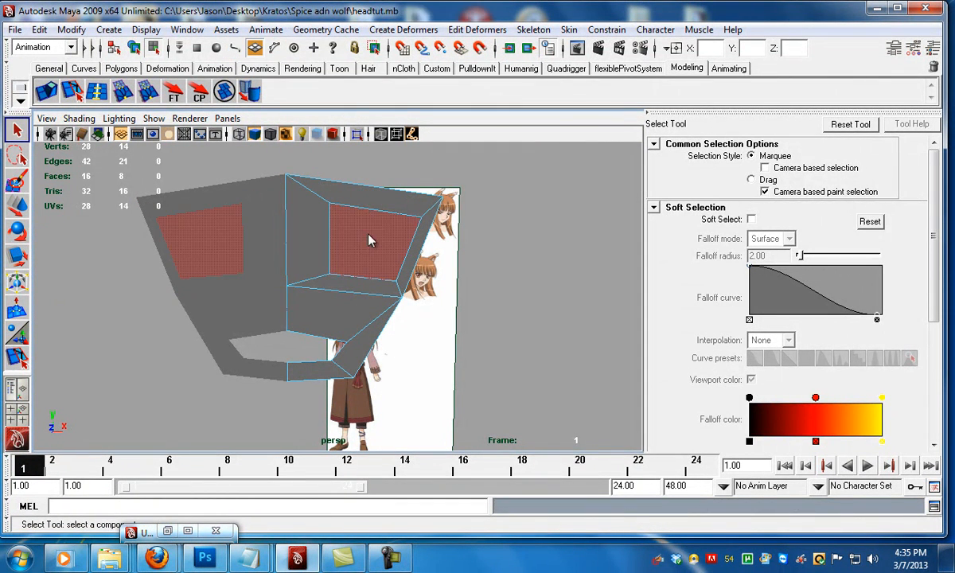
key("Delete")
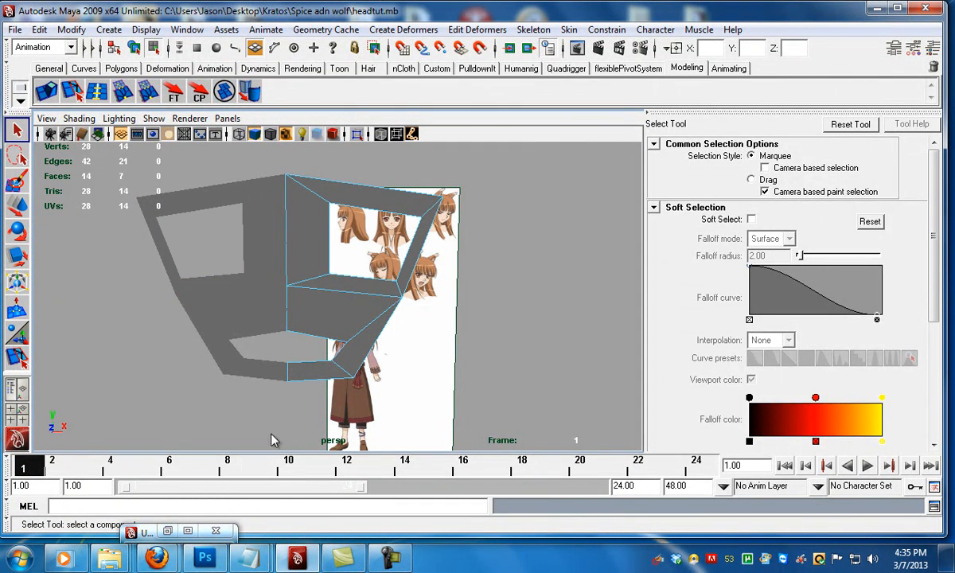
Step: Select all centre-line vertices and move them forward along Z to the face profile of the side reference drawing
left_click_drag(319, 331, 288, 374, "alt")
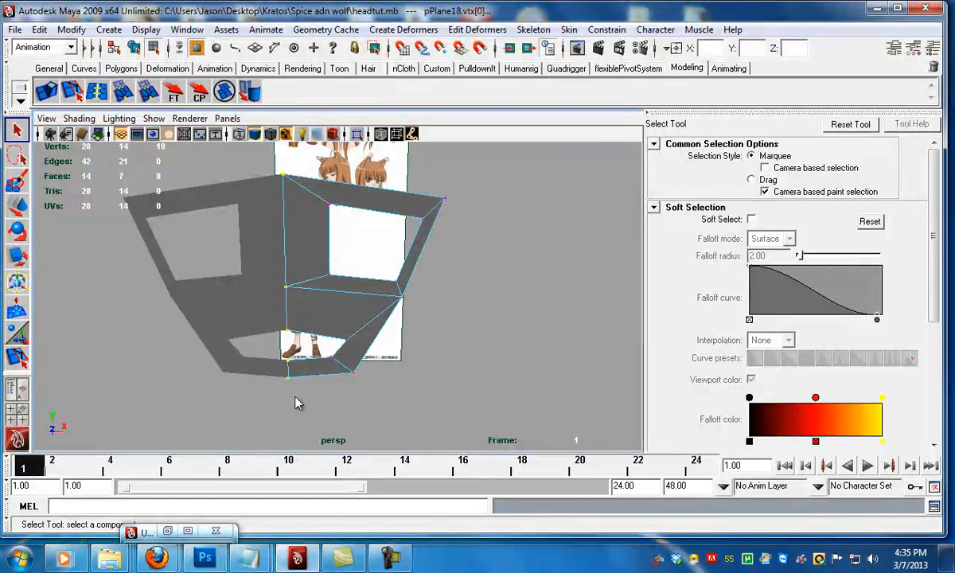
key("w")
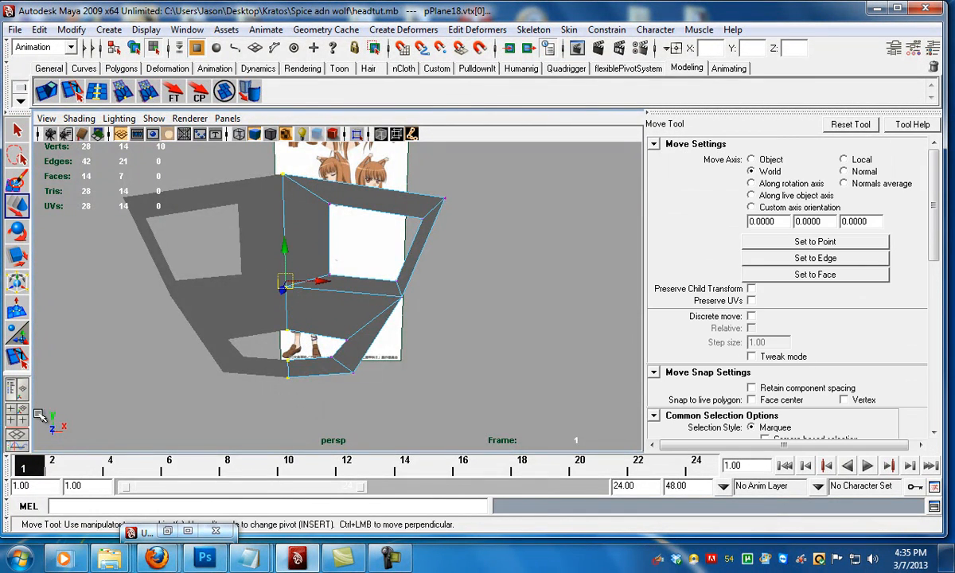
left_click(14, 427)
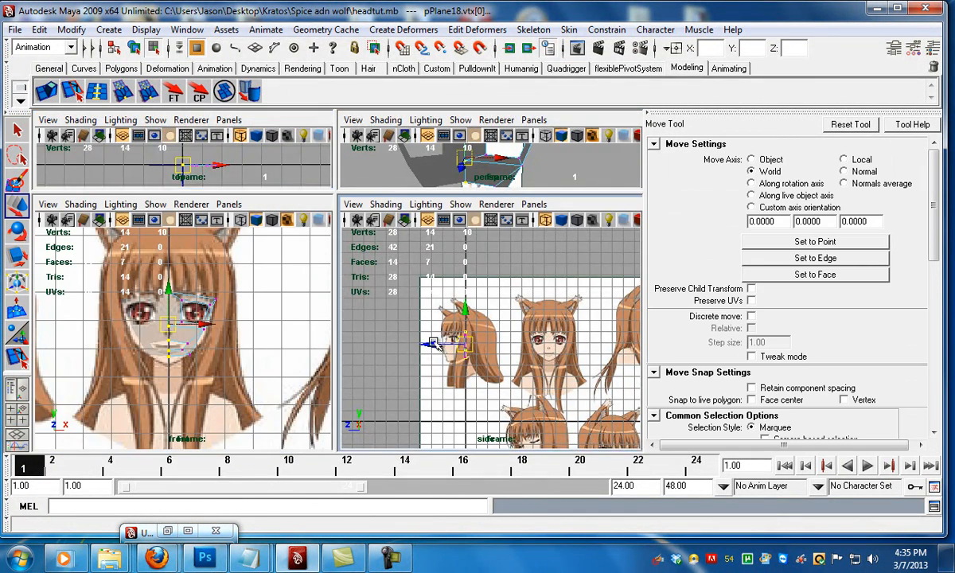
key("space")
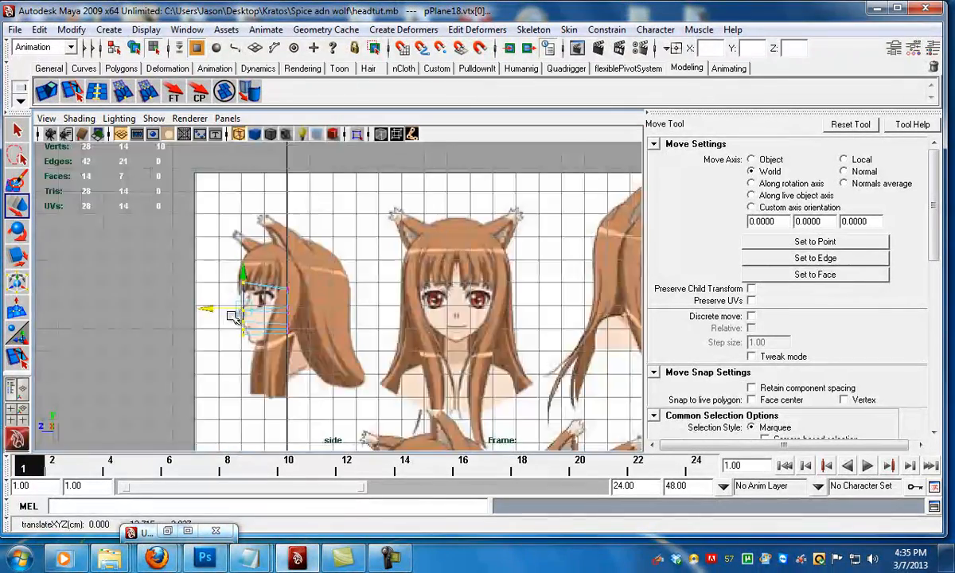
scroll(238, 316, "up", 5)
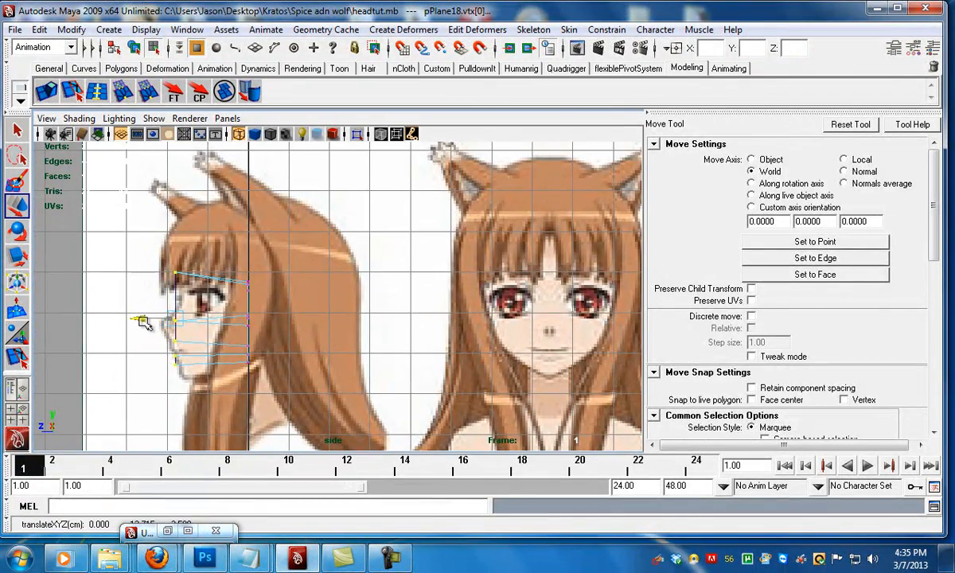
Step: Pull the centre nose vertex out to the drawn nose tip and fit the lower centre vertices to the side profile
left_click_drag(160, 309, 186, 345)
mouse_move(161, 341)
left_mouse_down()
mouse_move(187, 372)
mouse_move(155, 359)
left_mouse_up()
left_click(165, 355)
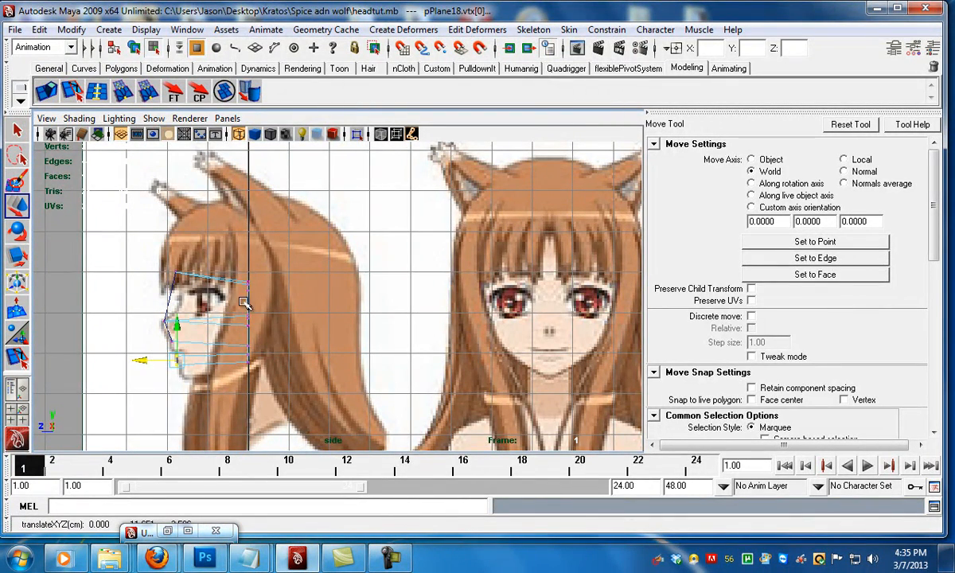
Step: Move the inner eye-opening vertices forward along Z in the side view and adjust the lower inner one separately
key("space")
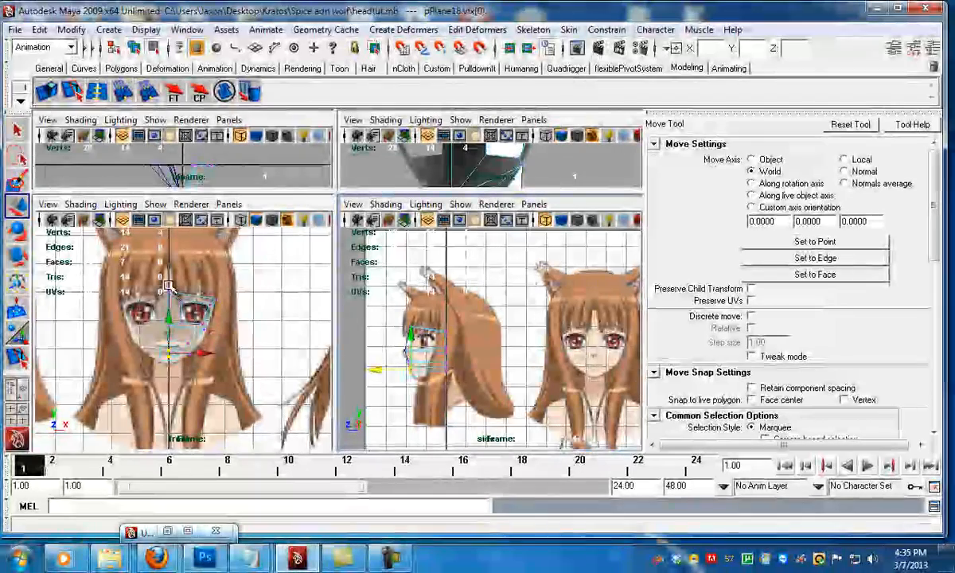
left_click_drag(178, 299, 191, 344)
right_click_drag(199, 348, 430, 334, "alt")
left_click_drag(409, 342, 384, 335)
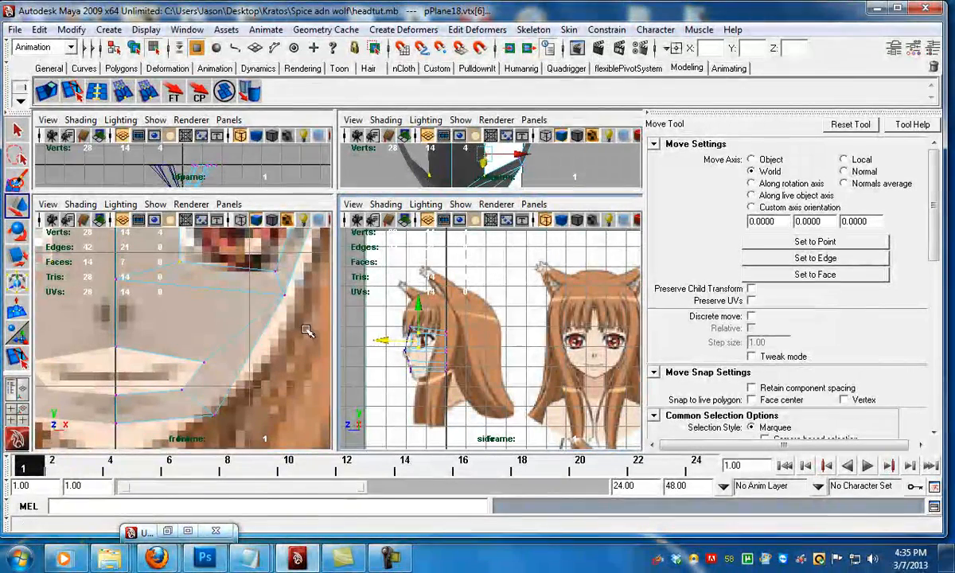
left_click_drag(174, 249, 190, 270)
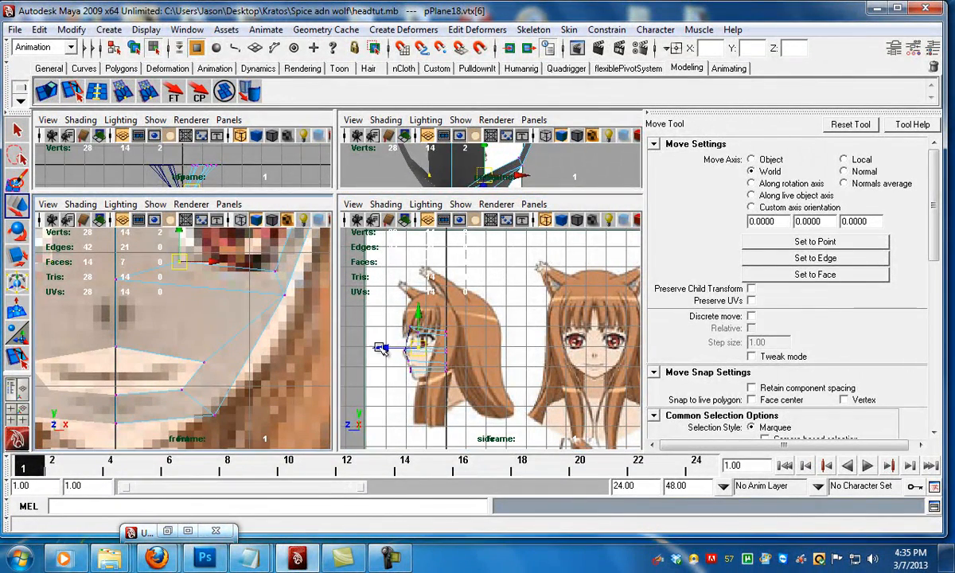
left_click_drag(381, 348, 385, 351)
Step: Select the two outer eye-opening vertices and move them forward along Z over the side drawing
right_click_drag(259, 299, 176, 265, "alt")
middle_click_drag(175, 266, 165, 287, "alt")
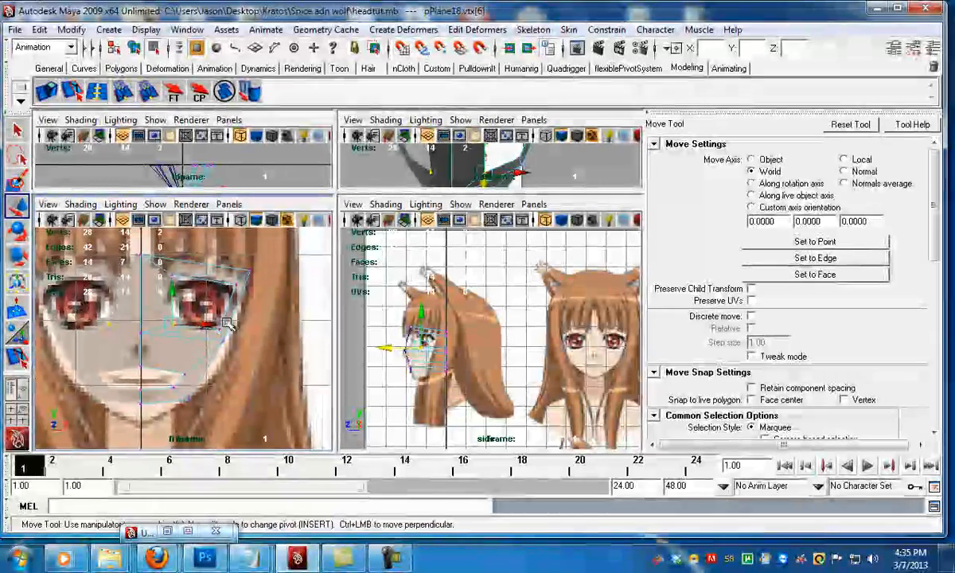
left_click_drag(210, 317, 226, 335)
left_click(235, 292, "shift")
left_click_drag(418, 341, 406, 343)
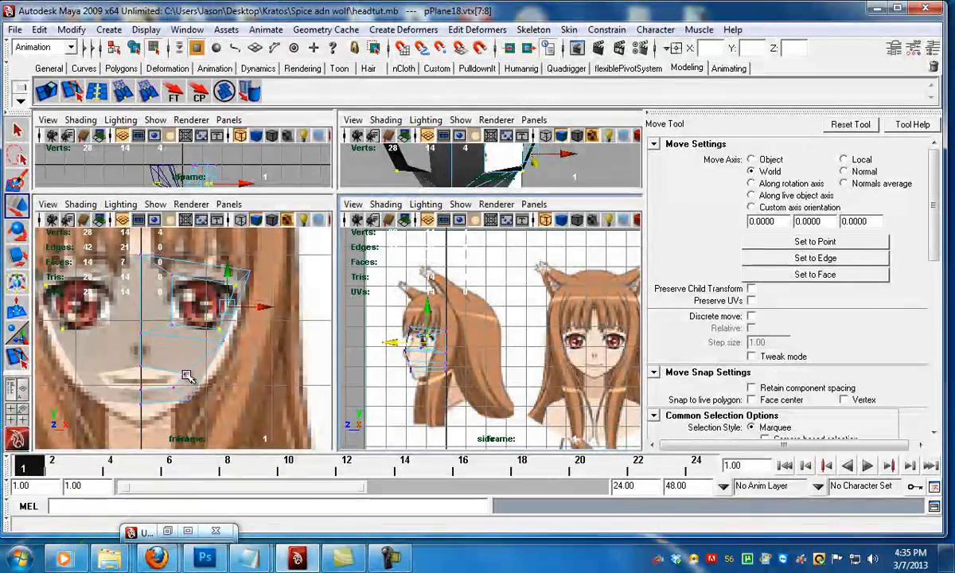
Step: Select the upper and lower mouth-corner vertices and move them forward along Z in the side view
left_click(185, 374)
left_click(174, 387, "shift")
left_click_drag(404, 362, 393, 363)
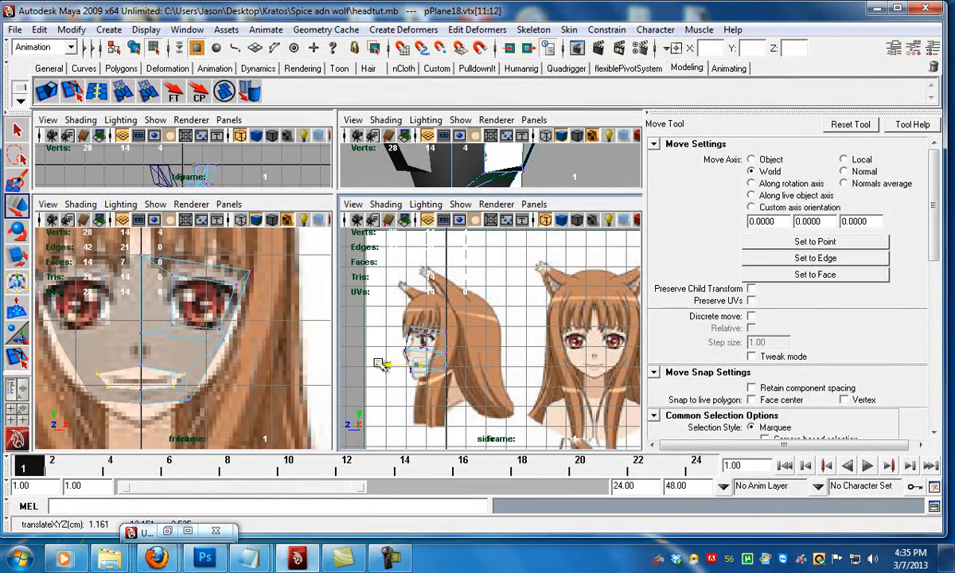
Step: Move the jaw-corner and cheek vertices forward along Z in the side view, and select the outer brow-corner vertex
left_click(191, 400)
left_click(223, 342, "shift")
left_click_drag(410, 362, 400, 333)
left_click(249, 272)
key("space")
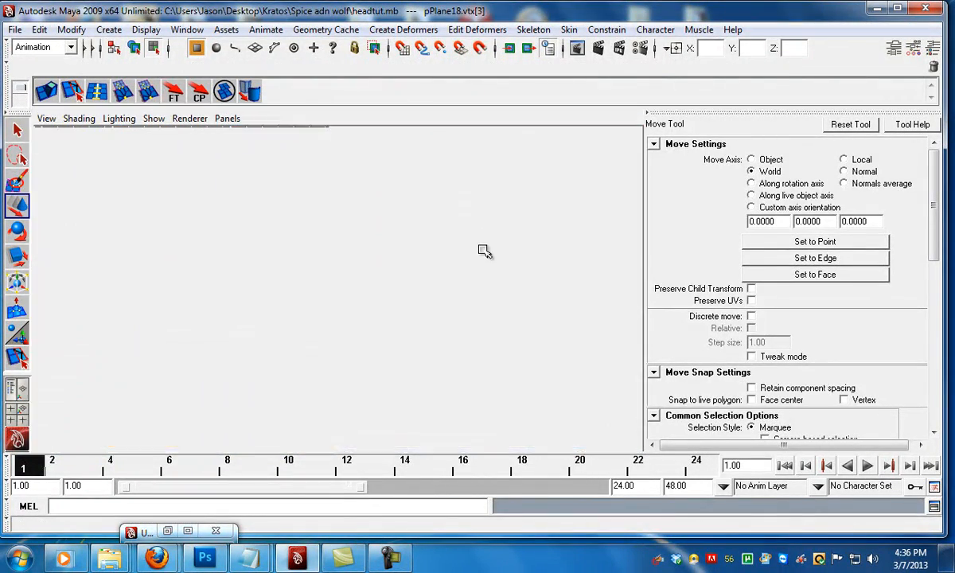
Step: Delete the mirrored instance so only the modelled half of the face remains
left_click_drag(443, 307, 386, 344, "alt")
right_click_drag(387, 344, 330, 328, "alt")
left_click_drag(330, 328, 367, 319, "alt")
right_click_drag(367, 320, 335, 324, "alt")
mouse_move(335, 324)
left_mouse_down("alt")
mouse_move(249, 330)
mouse_move(338, 328)
left_mouse_up("alt")
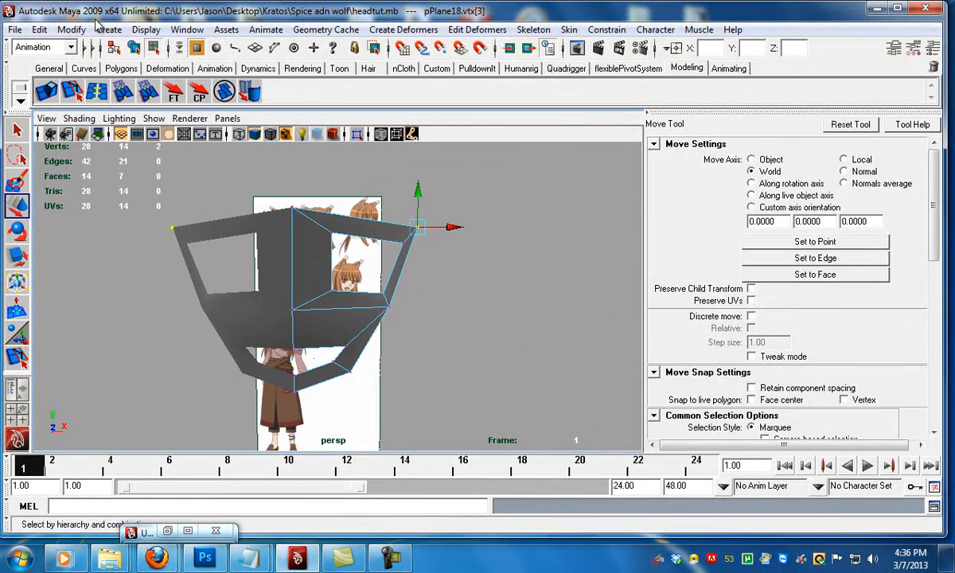
left_click(96, 92)
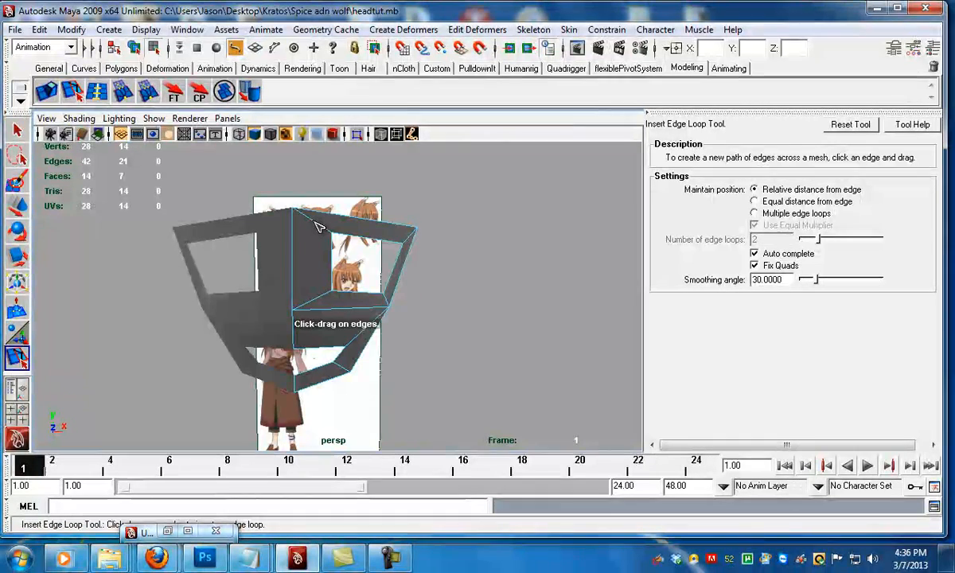
left_click(17, 130)
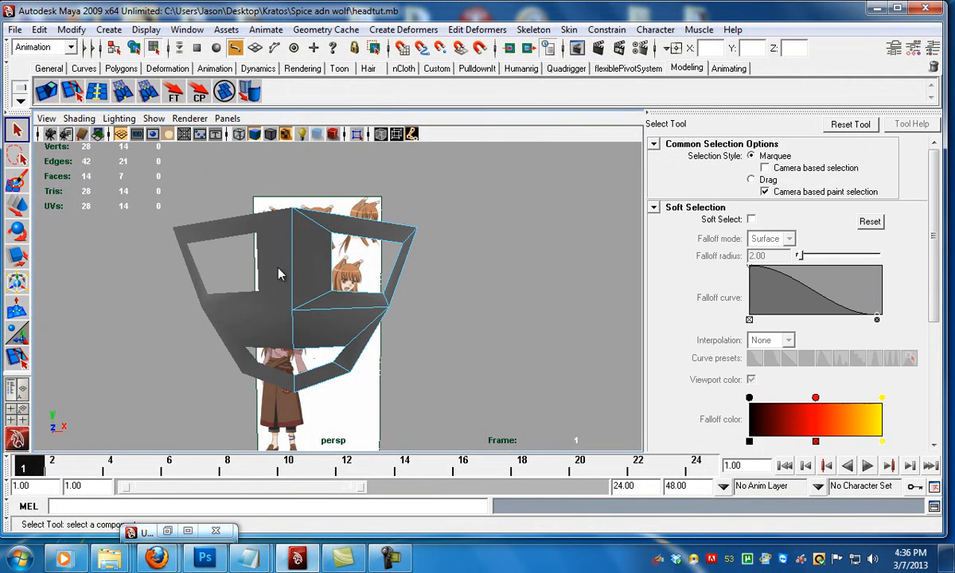
key("Delete")
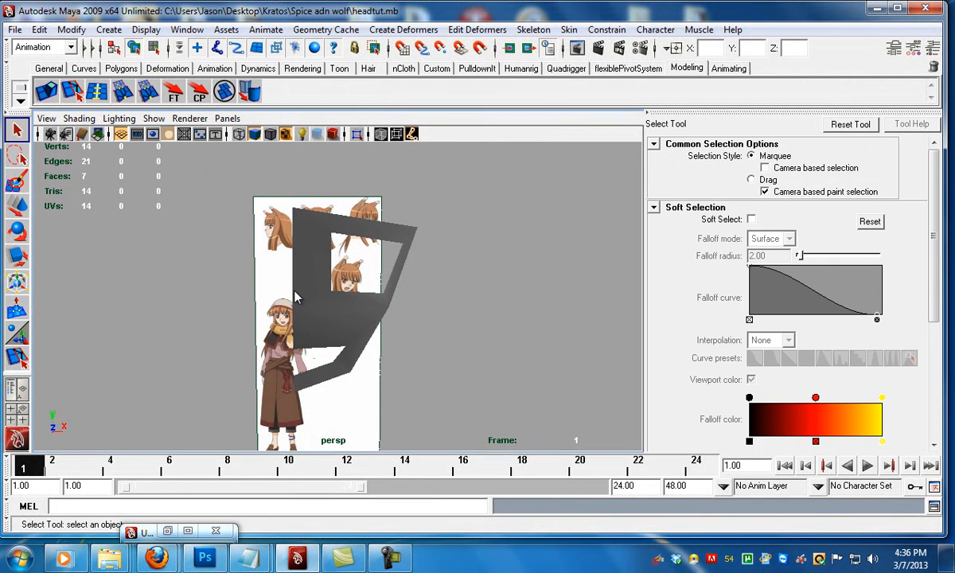
Step: Select the five centre-line vertices of the half face and move them slightly outward along X from the centre axis
right_click_drag(288, 265, 210, 169)
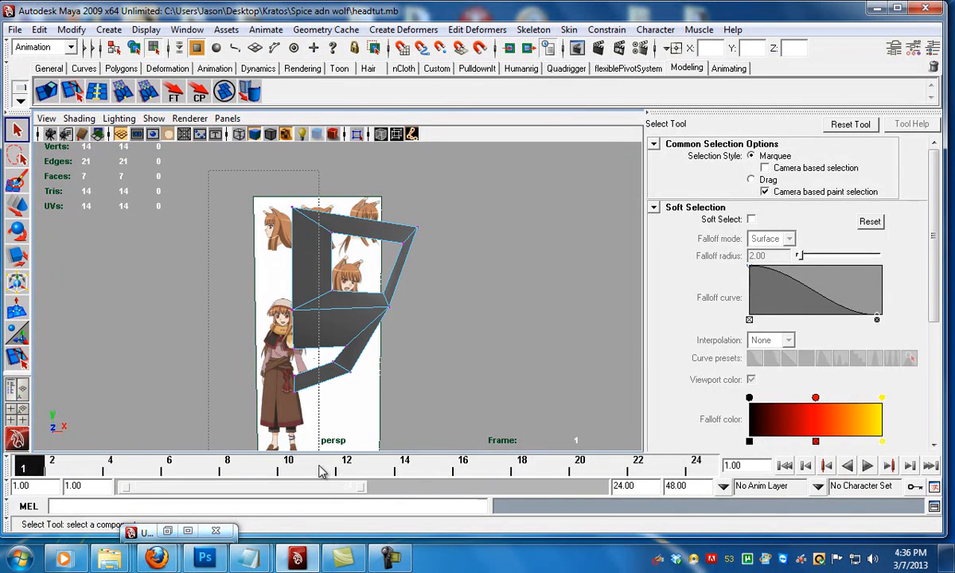
left_click_drag(317, 469, 317, 468)
key("w")
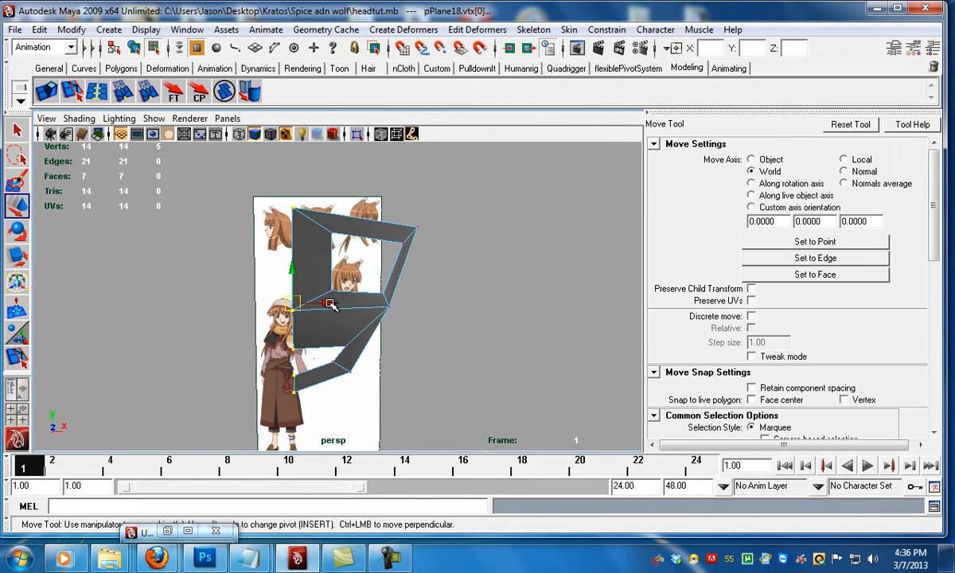
key("space")
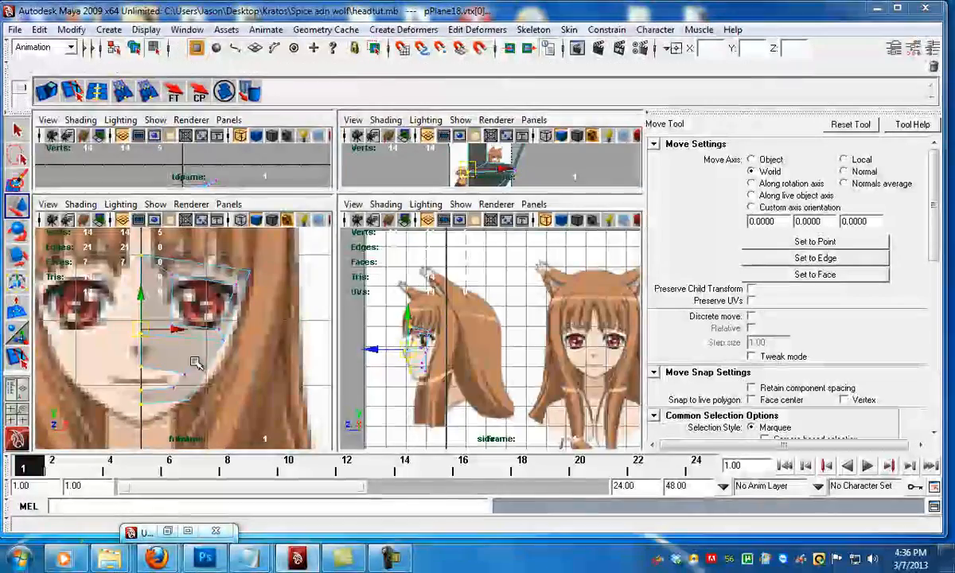
key("space")
left_click_drag(282, 279, 303, 278)
right_click_drag(450, 350, 354, 317, "alt")
middle_click_drag(354, 317, 348, 326, "alt")
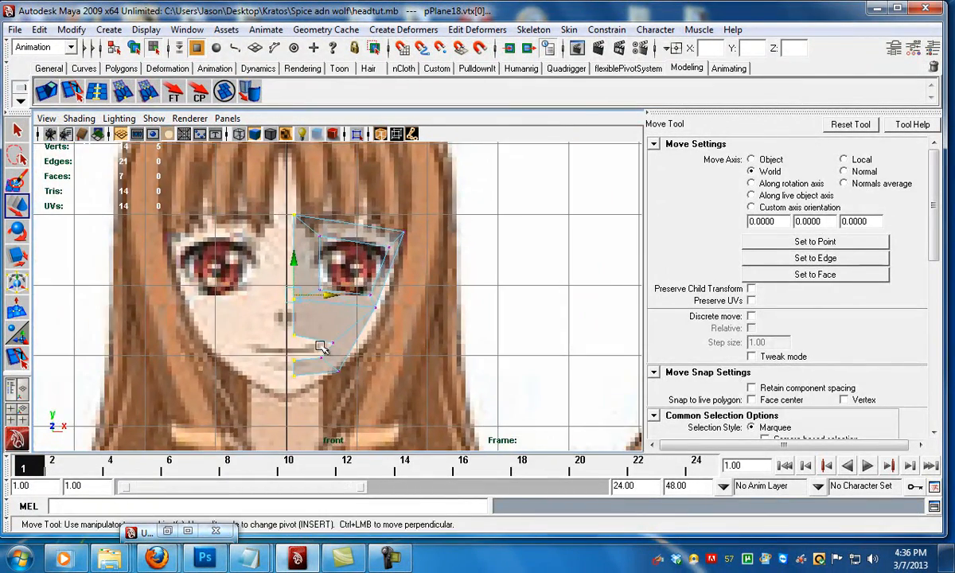
Step: Extrude the inner border edges of the brow, nose and chin sideways to the centre axis in the front view
key("F11")
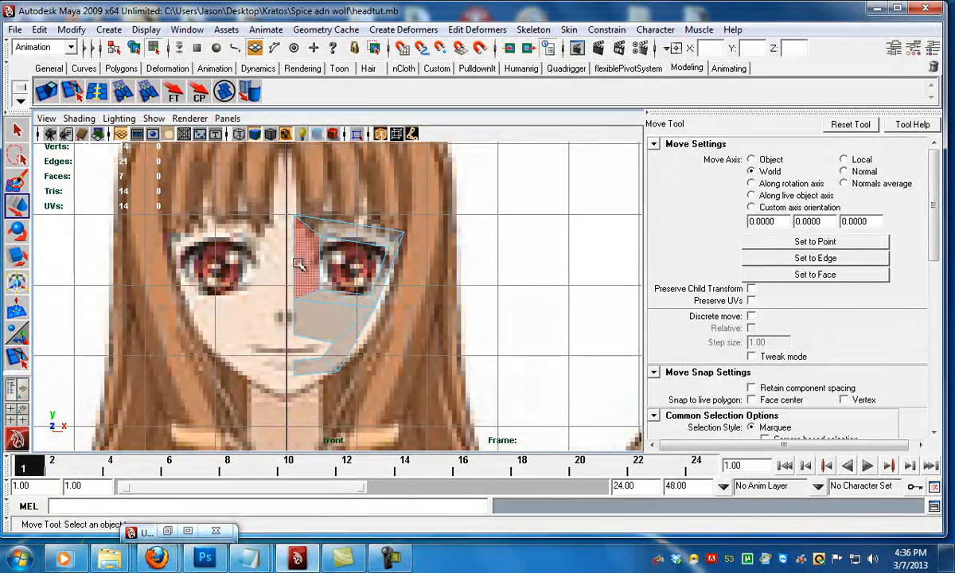
left_click(297, 260)
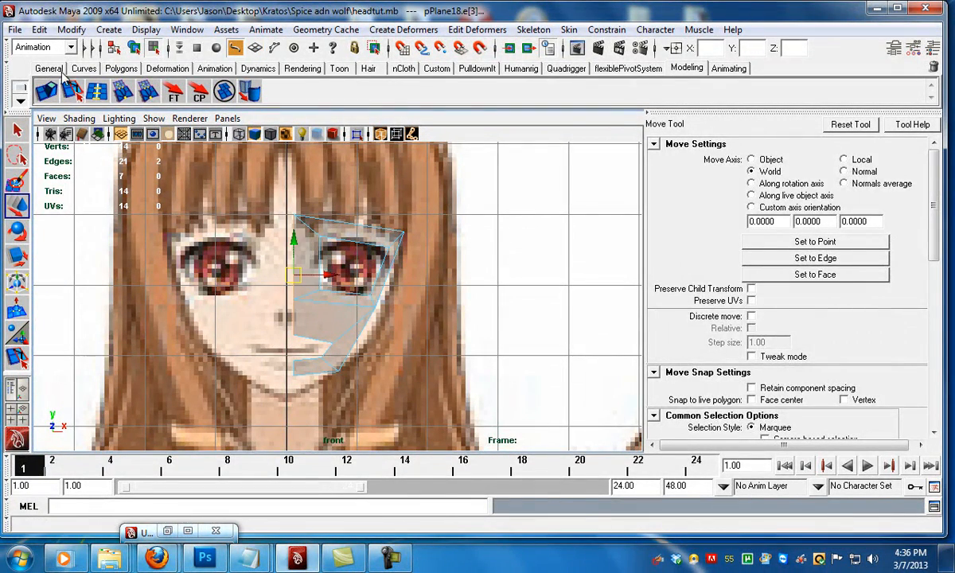
left_click(47, 91)
left_click(338, 230)
left_click_drag(331, 275, 325, 323)
left_click(299, 377)
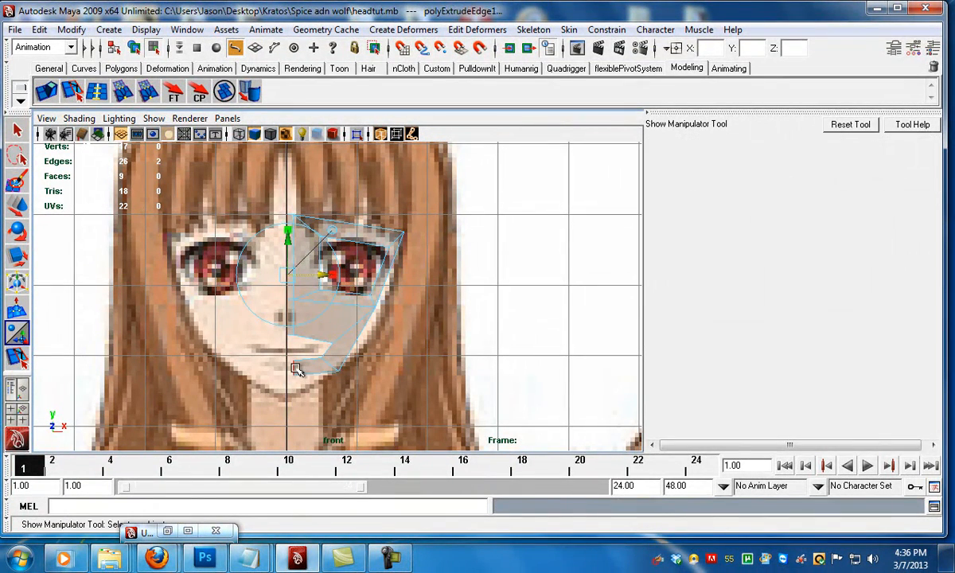
key("g")
left_click_drag(330, 369, 323, 367)
Step: Select the five new innermost vertices and align them along X with the centre axis
key("F9")
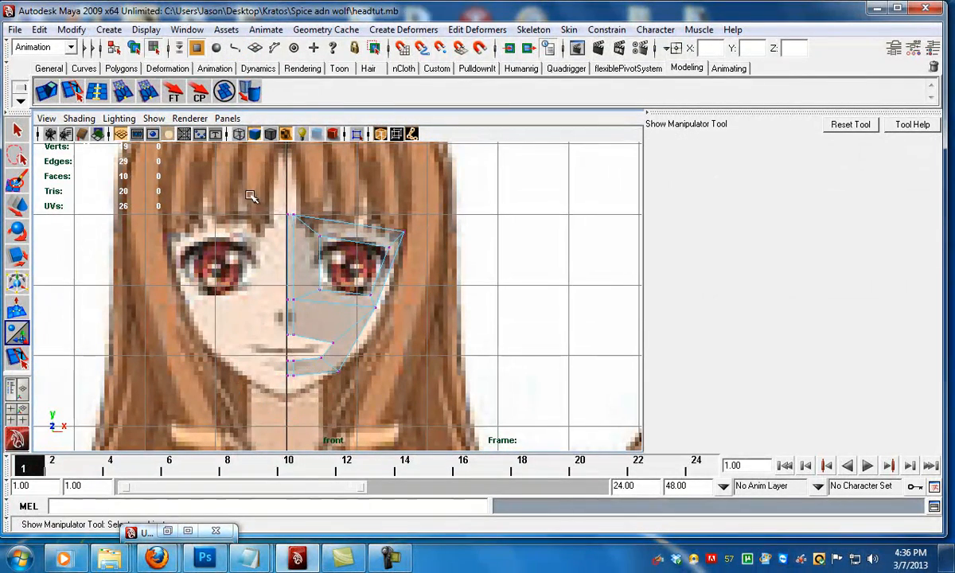
left_click_drag(295, 420, 271, 184)
key("w")
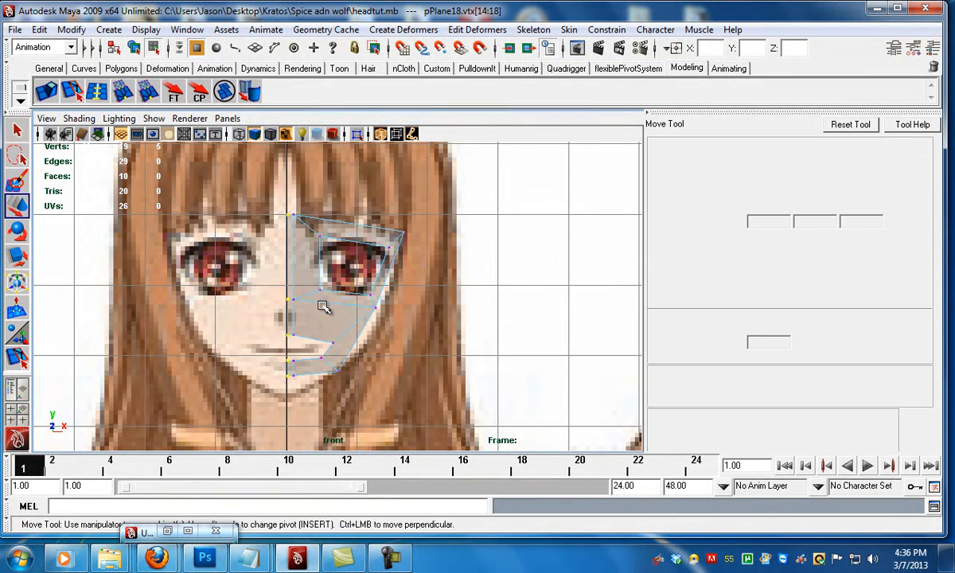
left_click_drag(325, 297, 330, 299)
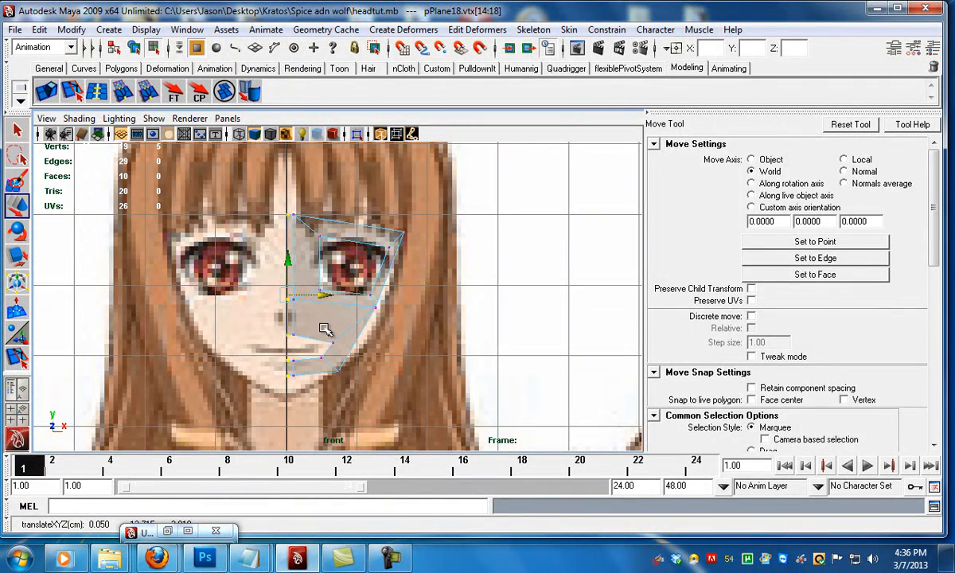
Step: Duplicate the half face with Duplicate Special to recreate its mirrored instance
key("F8")
left_click(39, 30)
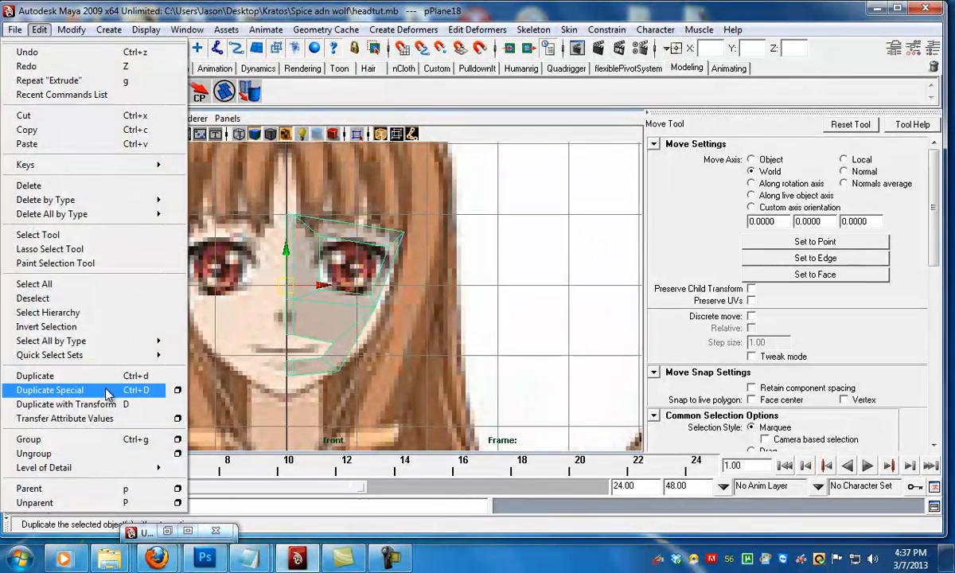
left_click(47, 390)
scroll(345, 329, "up", 2)
left_click(301, 344)
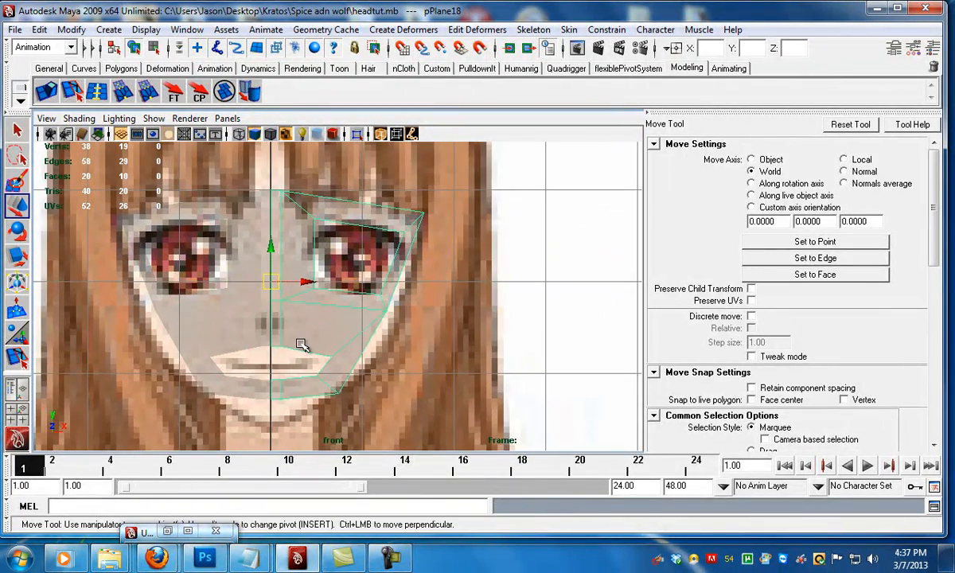
Step: Adjust the position of the upper-lip vertex beside the centre line in the front view
key("F8")
left_click(283, 347)
left_click_drag(305, 347, 308, 346)
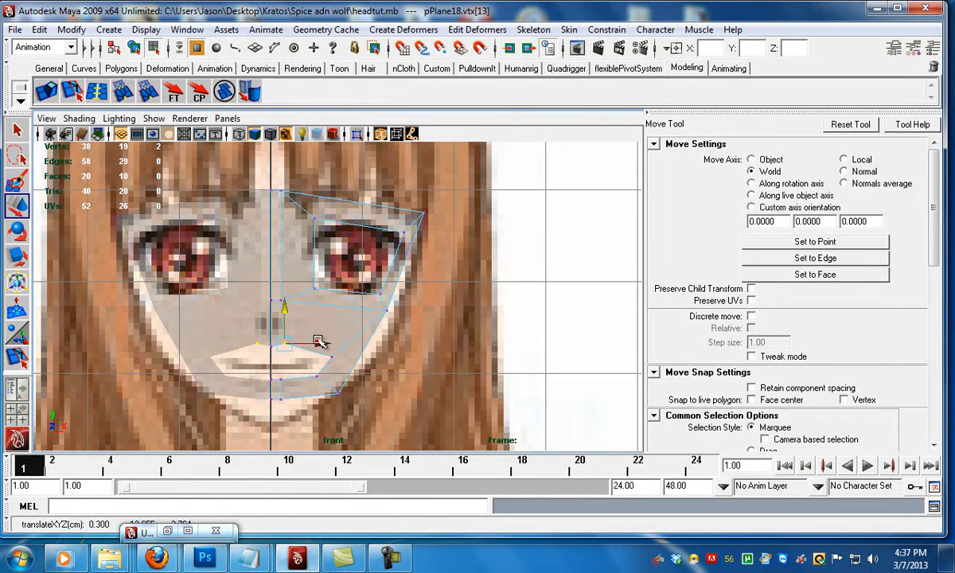
Step: Select the lower-lip vertices together with the lower mouth-corner vertex and move them along Y up to the drawn mouth line
left_click(283, 382)
left_click_drag(282, 361, 283, 388)
left_click(279, 380)
left_click(255, 378)
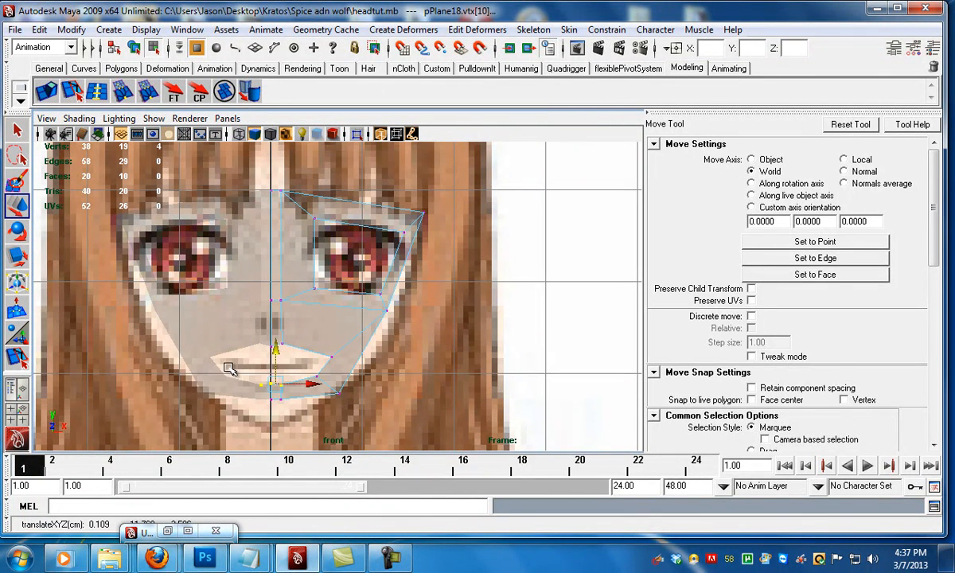
left_click(314, 379, "shift")
left_click_drag(293, 350, 295, 338)
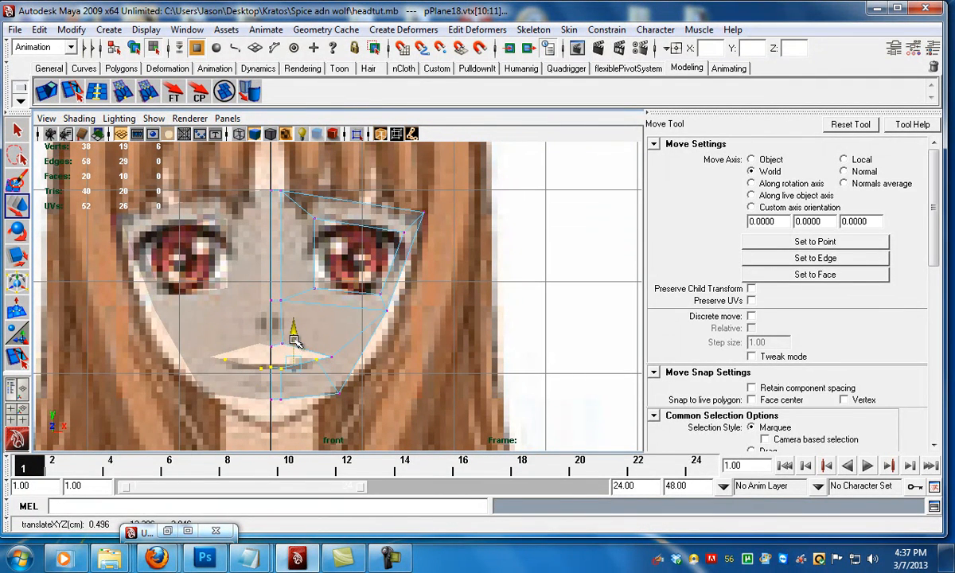
Step: Move the lower-lip vertex beside the centre line outward and down, and lower the centre lower-lip vertex along Y
left_click(273, 352)
left_click_drag(273, 352, 284, 366)
left_click(271, 362)
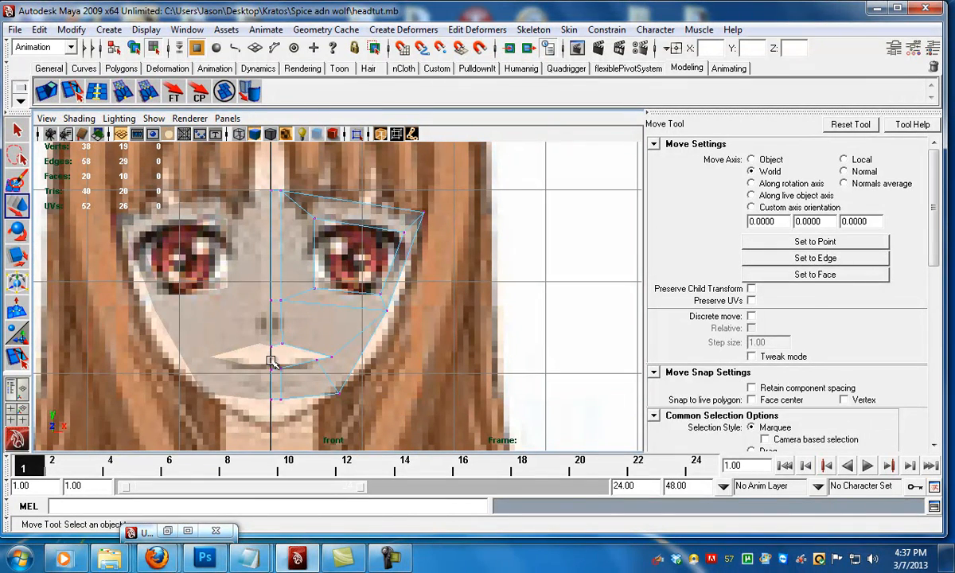
left_click(284, 370)
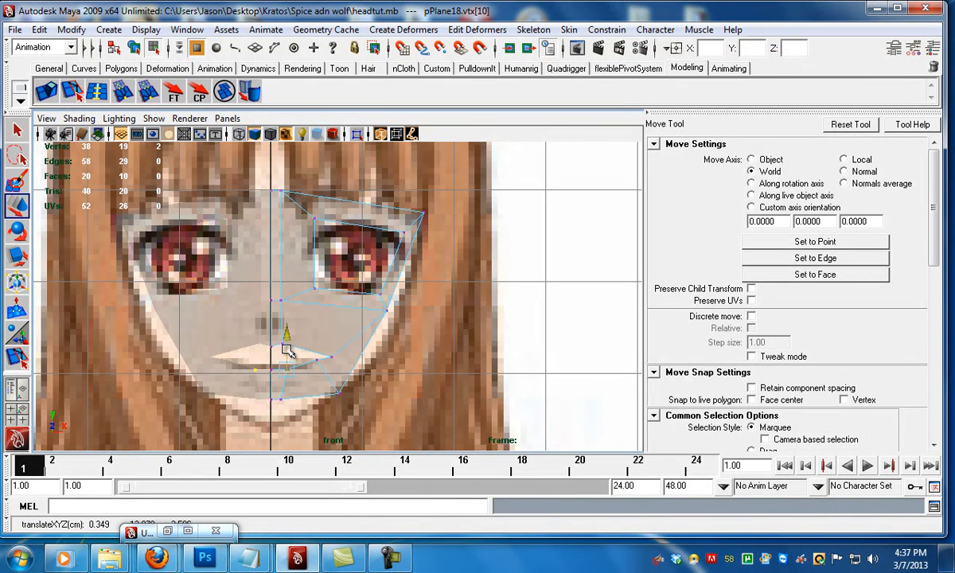
scroll(263, 355, "up", 1)
left_click(268, 372)
left_click_drag(269, 355, 270, 360)
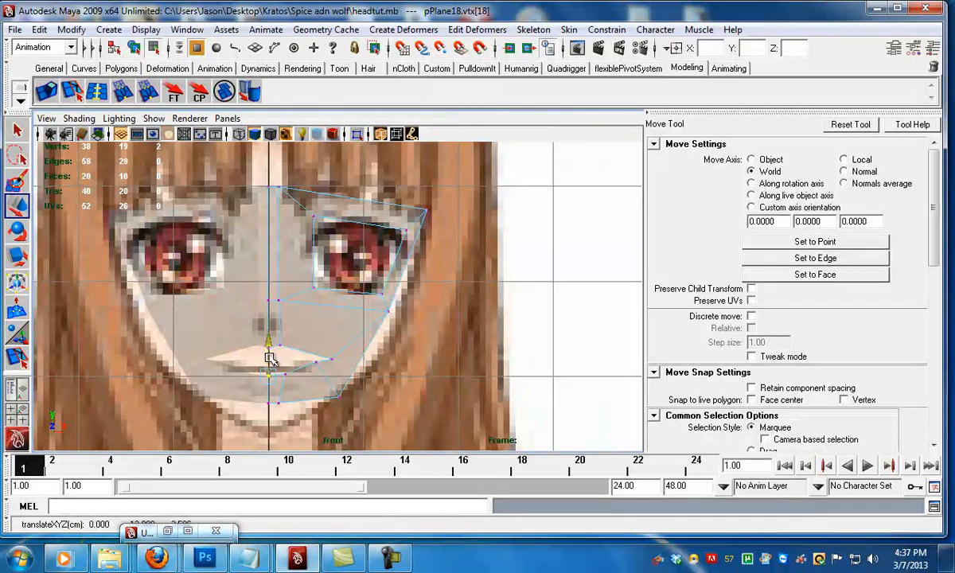
Step: Lower the upper-lip vertices and adjust the mouth-corner vertices along Y to narrow the mouth opening around the drawn line
scroll(303, 356, "up", 1)
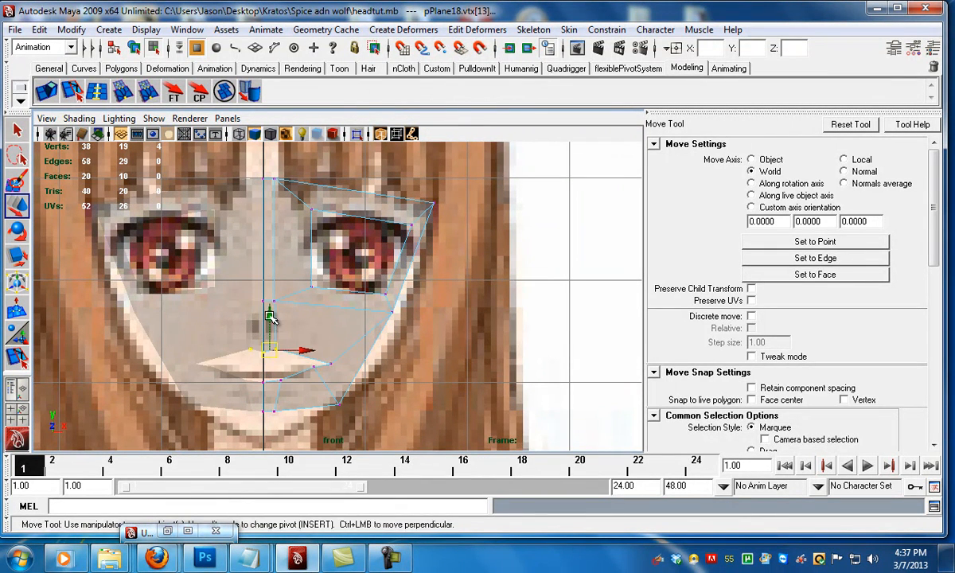
left_click_drag(271, 317, 271, 327)
left_click(332, 363)
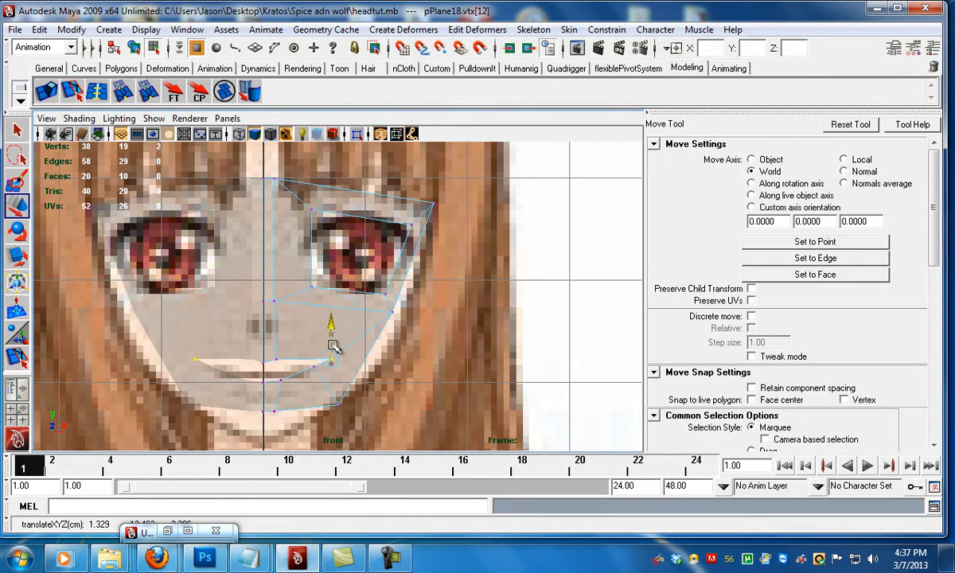
left_click(311, 366, "shift")
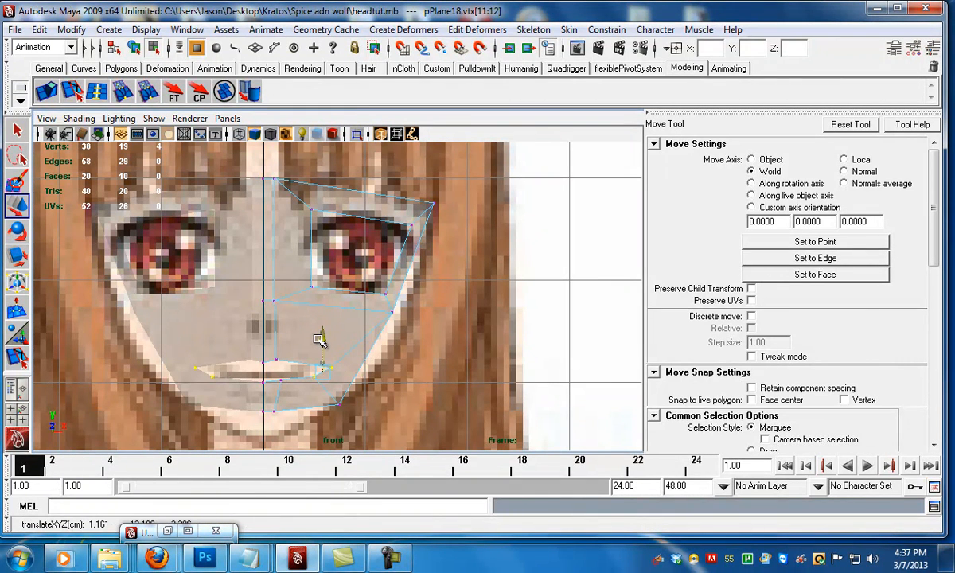
left_click_drag(245, 350, 272, 340)
right_click_drag(272, 340, 269, 328, "alt")
middle_click_drag(270, 331, 266, 322, "alt")
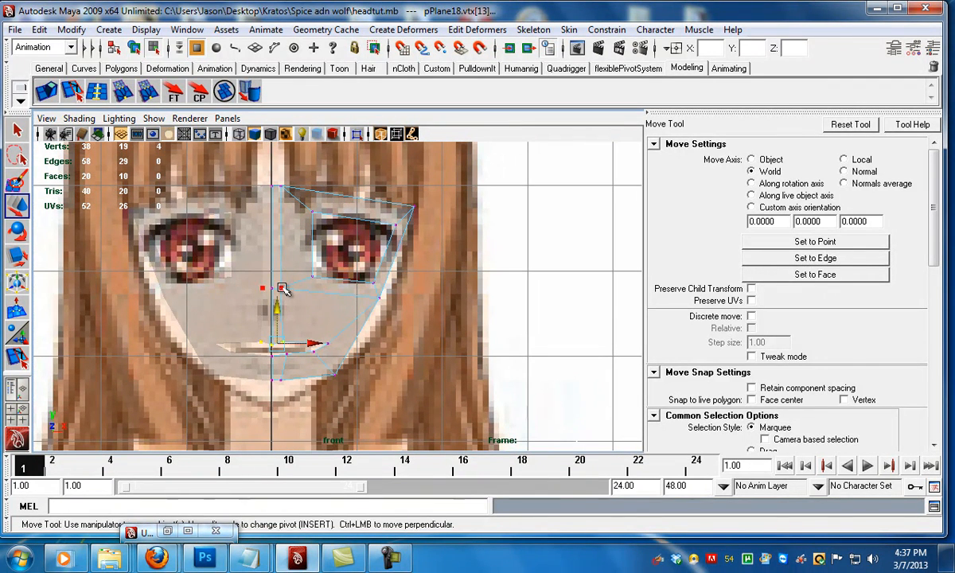
Step: Move the nose-bridge and brow vertices beside the centre line outward along X, and raise the centre nose-bridge vertex along Y
left_click_drag(298, 290, 306, 292)
left_click(271, 291)
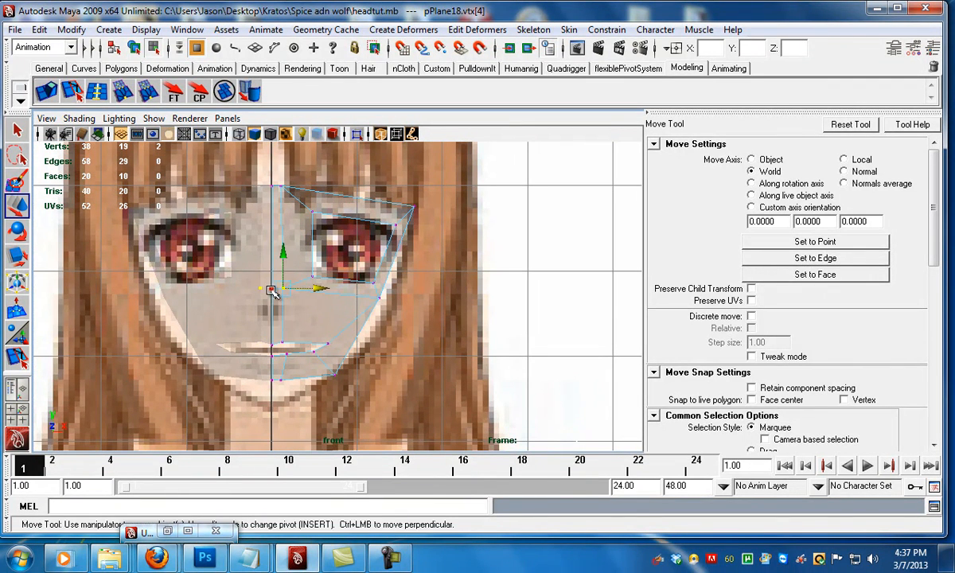
left_click(272, 255)
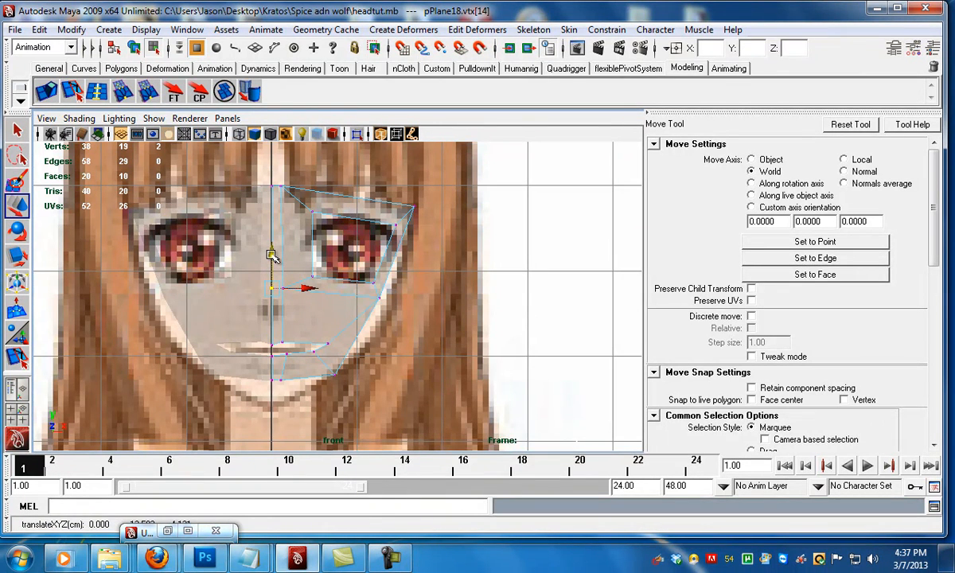
right_click_drag(273, 248, 278, 293, "alt")
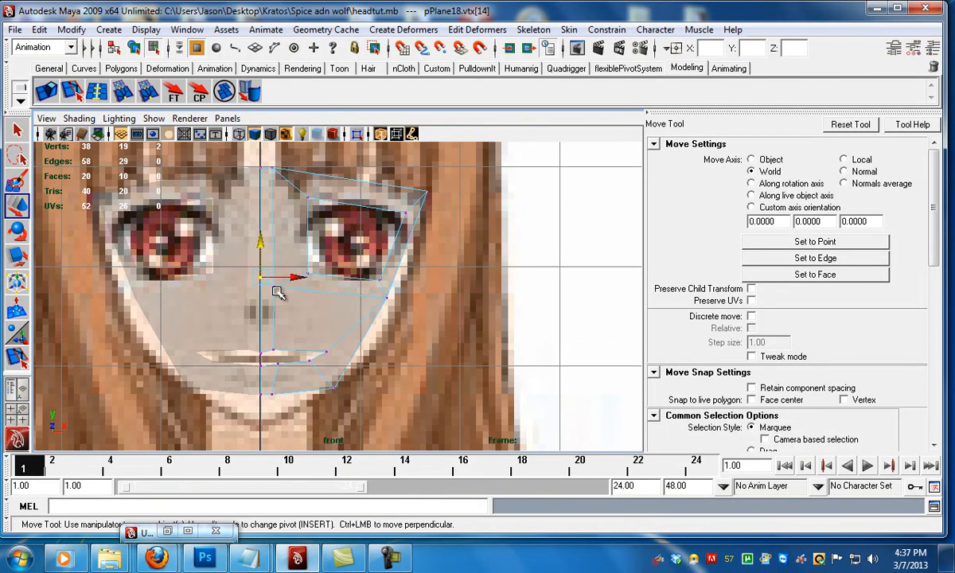
left_click_drag(274, 269, 277, 263)
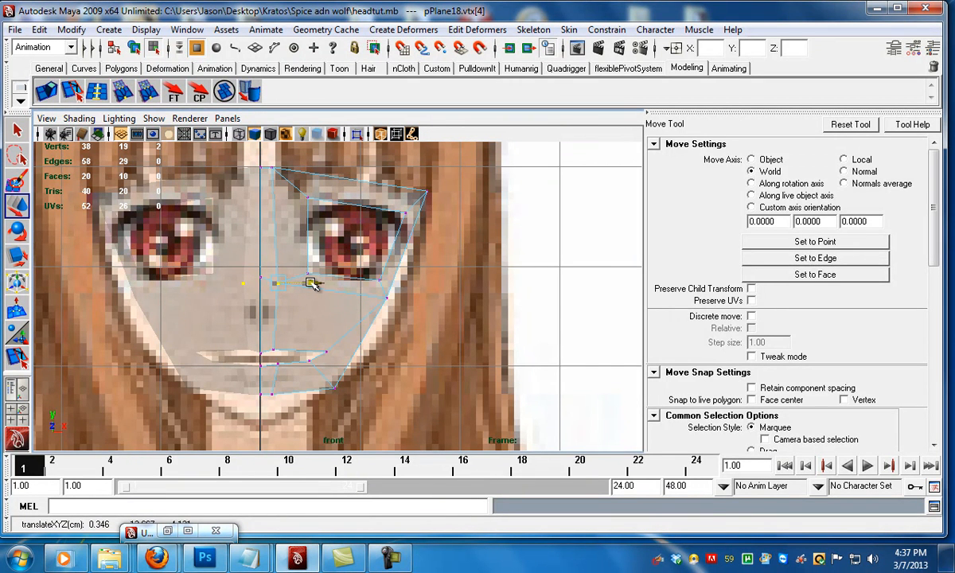
left_click_drag(266, 160, 298, 170)
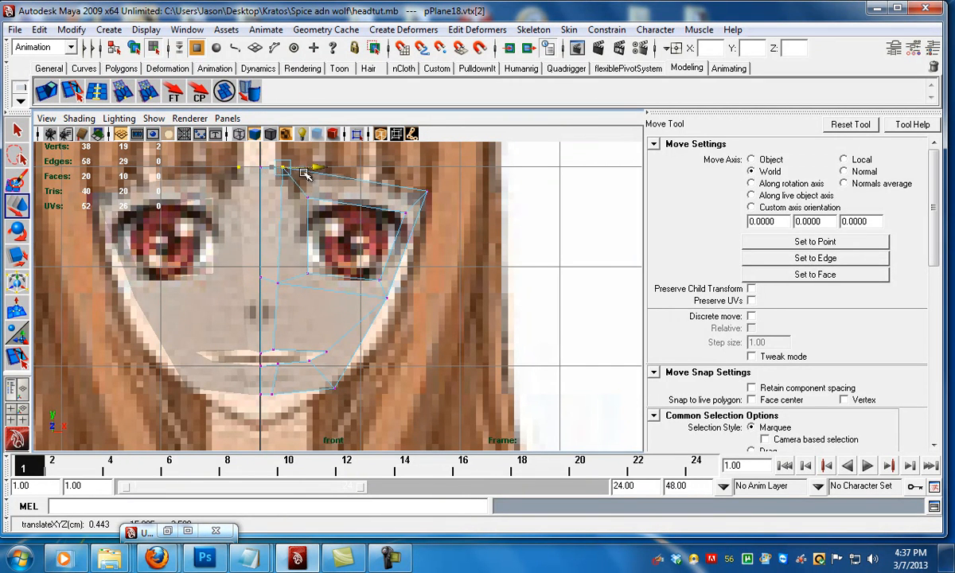
Step: Insert an edge loop just below the nose-tip edge, running across the cheek and around the jaw to the chin
key("space")
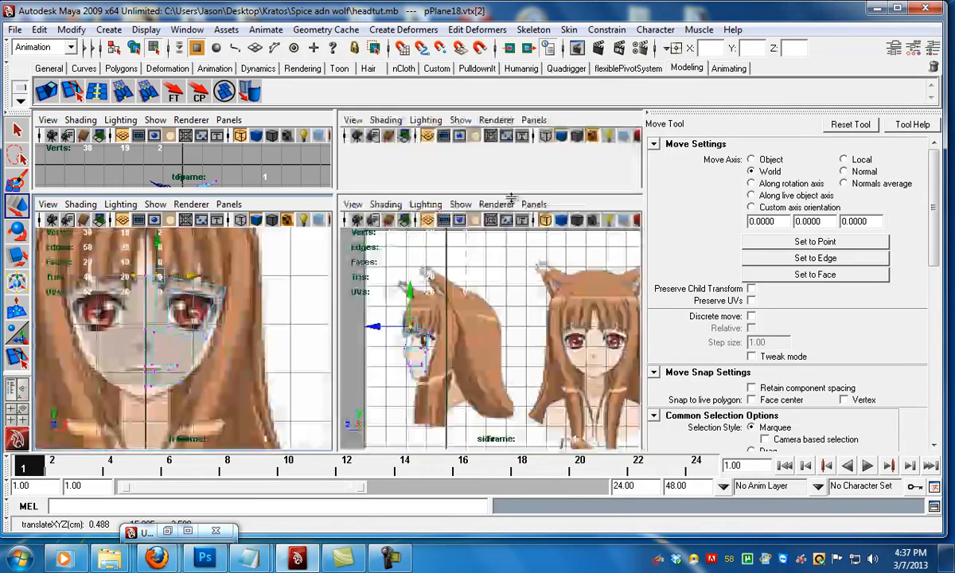
key("space")
left_click_drag(314, 309, 254, 210)
left_click(244, 294)
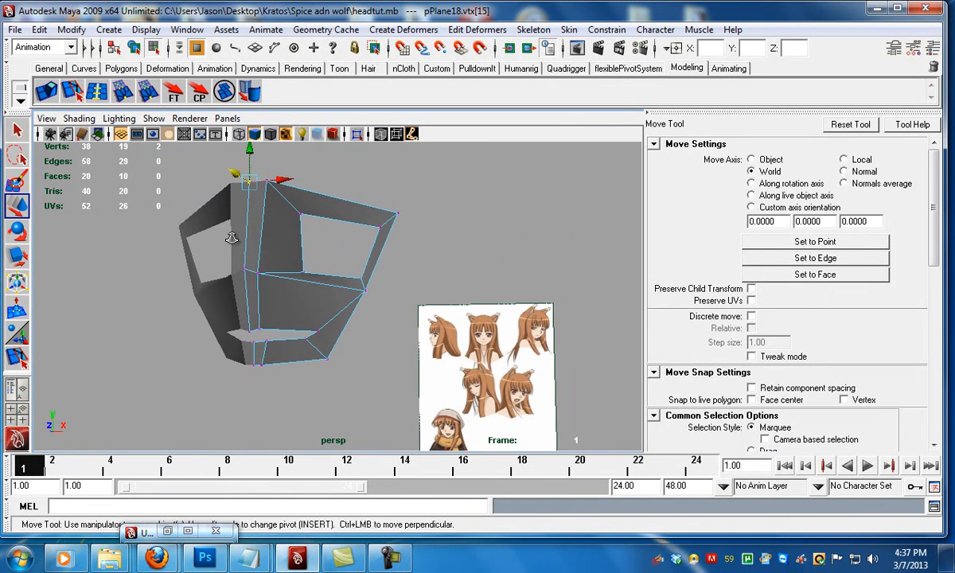
left_click_drag(248, 269, 239, 277, "alt")
middle_click_drag(234, 264, 263, 248, "alt")
left_click_drag(263, 249, 348, 273, "alt")
mouse_move(348, 273)
left_mouse_down("alt")
mouse_move(338, 269)
mouse_move(356, 274)
left_mouse_up("alt")
left_click(96, 92)
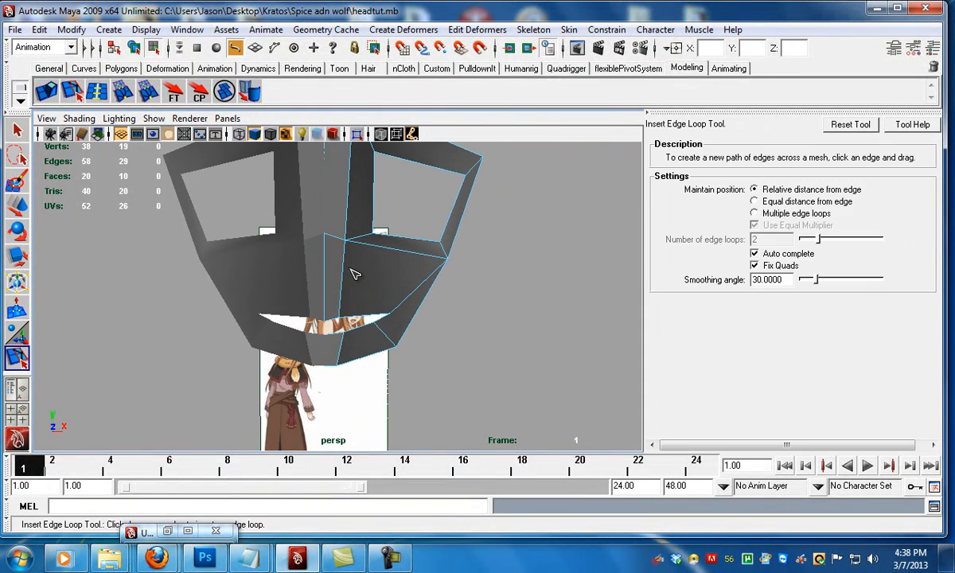
left_click(350, 261)
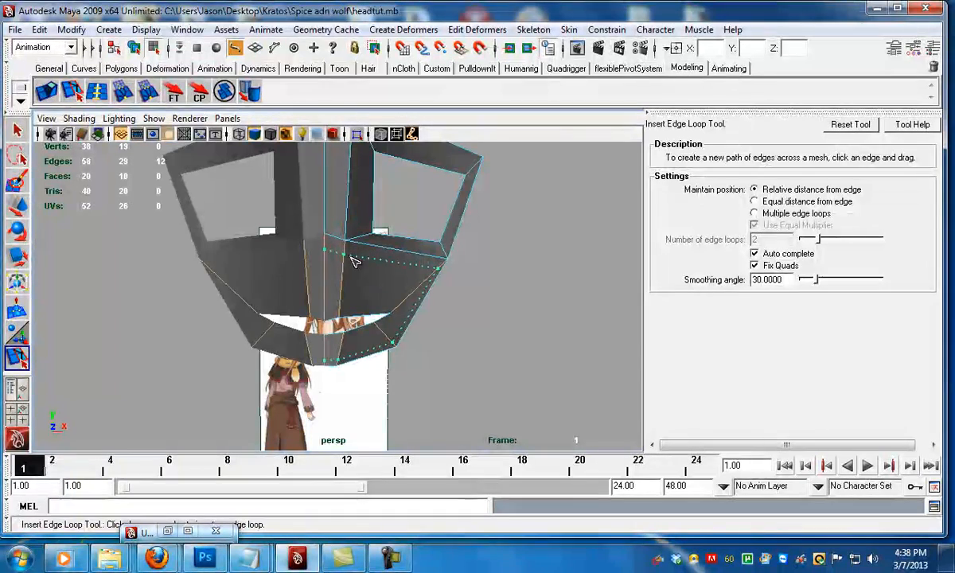
Step: In the side view, pull the new centre nose vertex forward along Z to the drawn tip and move the vertices above it back
left_click(17, 131)
left_click_drag(469, 344, 386, 351, "alt")
right_click_drag(293, 297, 168, 286)
left_click_drag(168, 292, 231, 259)
key("w")
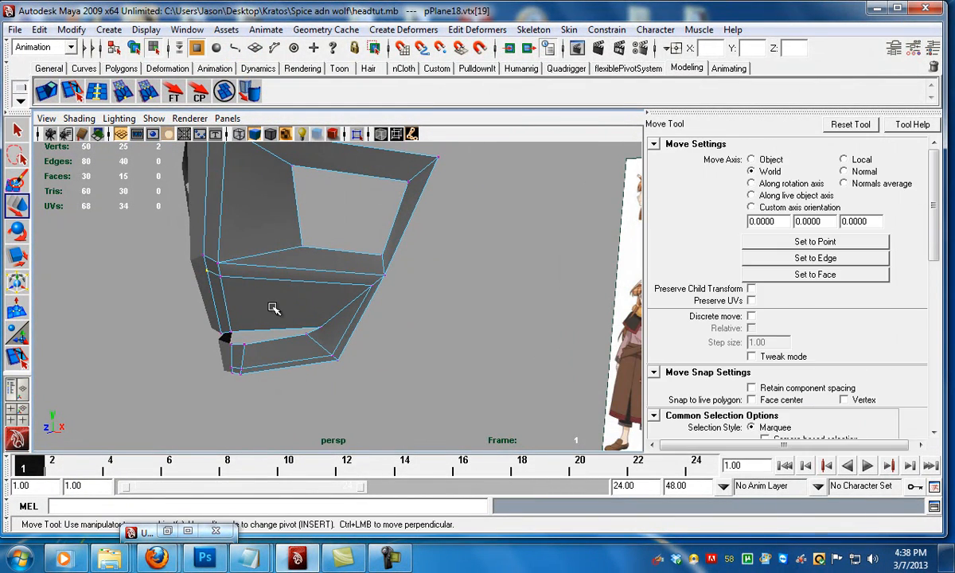
key("space")
key("space")
right_click_drag(324, 339, 422, 375, "alt")
middle_click_drag(194, 326, 269, 331, "alt")
right_click_drag(80, 341, 155, 349, "alt")
middle_click_drag(155, 348, 292, 332, "alt")
right_click_drag(223, 358, 277, 364, "alt")
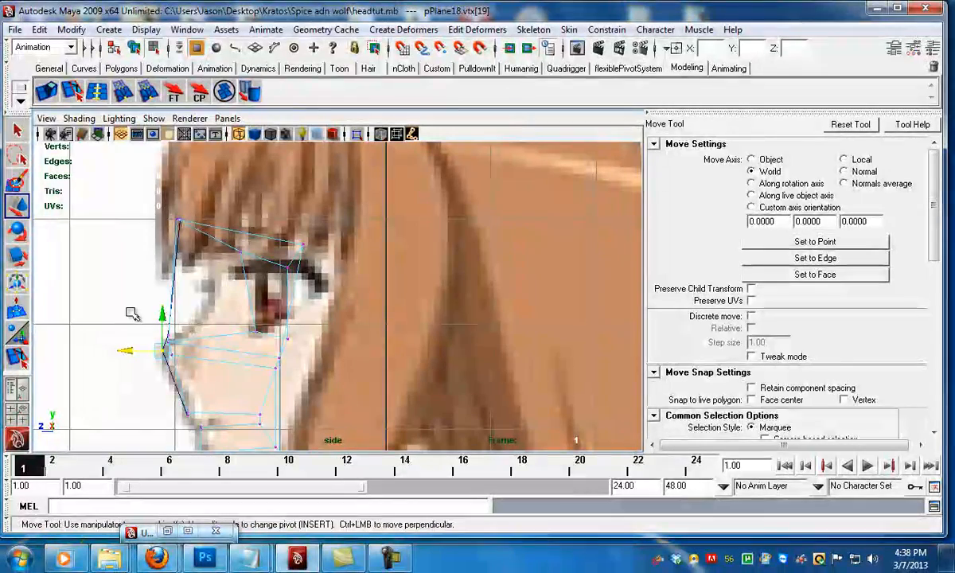
left_click_drag(143, 351, 135, 352)
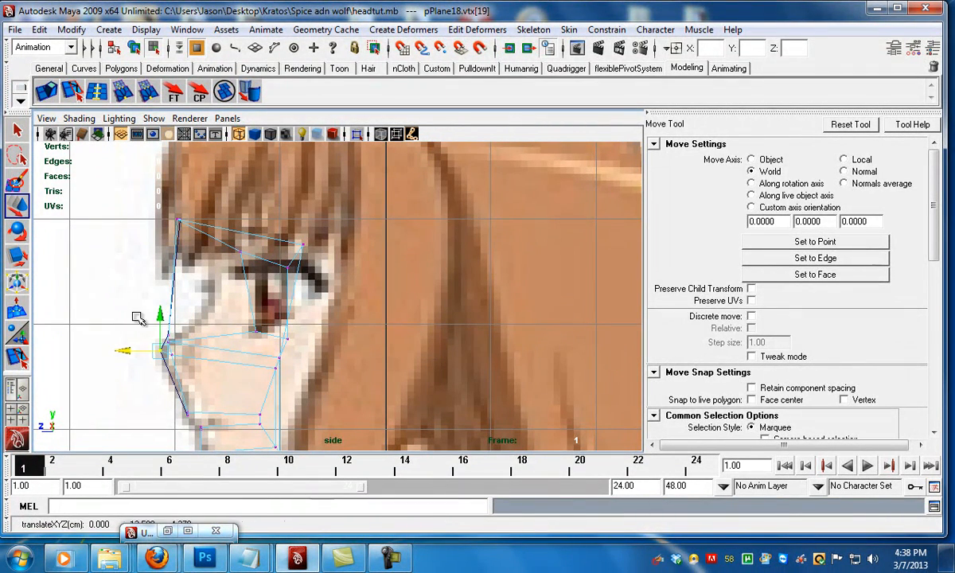
left_click_drag(137, 318, 185, 346)
left_click_drag(127, 339, 153, 323)
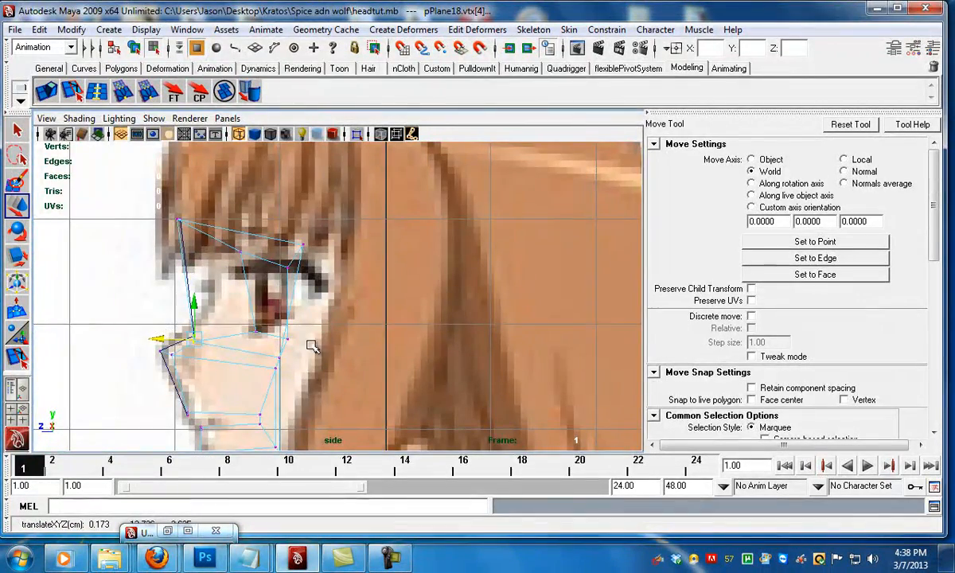
Step: Insert one edge loop across the nose bridge to the inner eye edge and another across the strip outside the eye
key("space")
key("space")
mouse_move(301, 222)
left_mouse_down("alt")
mouse_move(350, 223)
mouse_move(255, 211)
mouse_move(285, 232)
left_mouse_up("alt")
right_click_drag(285, 232, 336, 270, "alt")
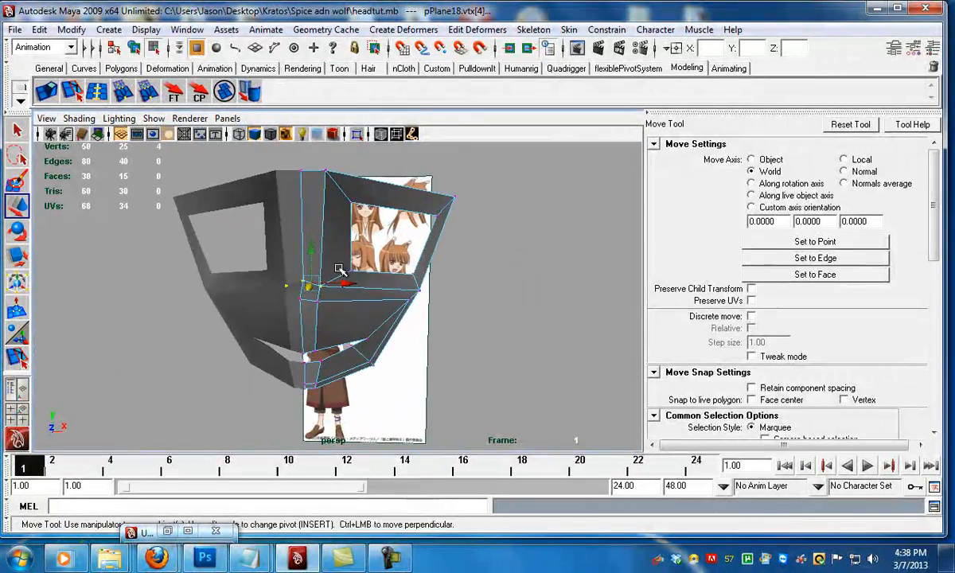
left_click(97, 93)
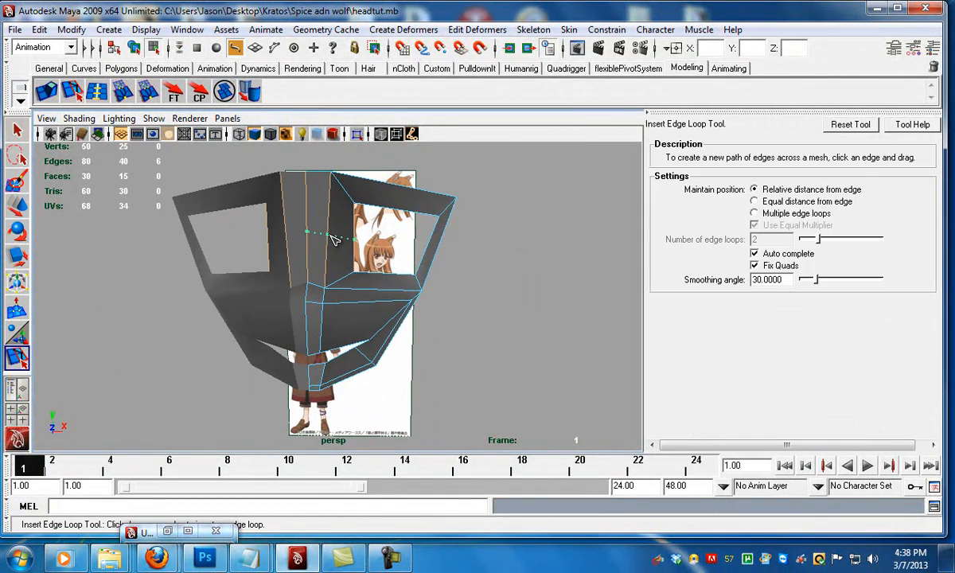
left_click(334, 239)
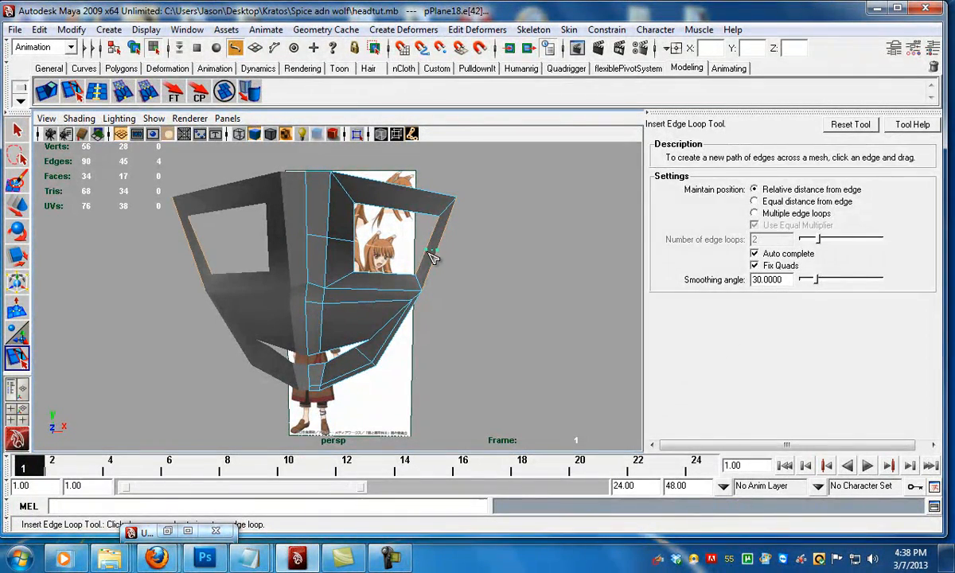
left_click(430, 261)
Step: Move the new inner and outer eye-edge vertices sideways in the front view to round the opening around the drawn eye
left_click(23, 136)
right_click_drag(226, 252, 253, 260, "alt")
left_click_drag(334, 236, 290, 242, "alt")
right_click_drag(286, 242, 238, 238)
left_click_drag(227, 224, 310, 259)
left_click_drag(310, 259, 369, 242, "alt")
key("w")
left_click(349, 239)
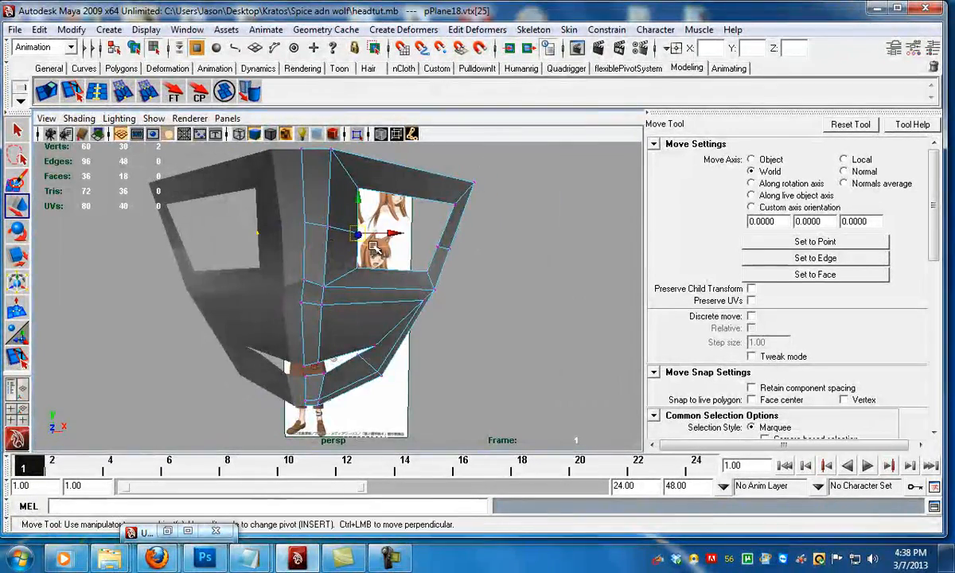
key("space")
key("space")
scroll(245, 313, "up", 5)
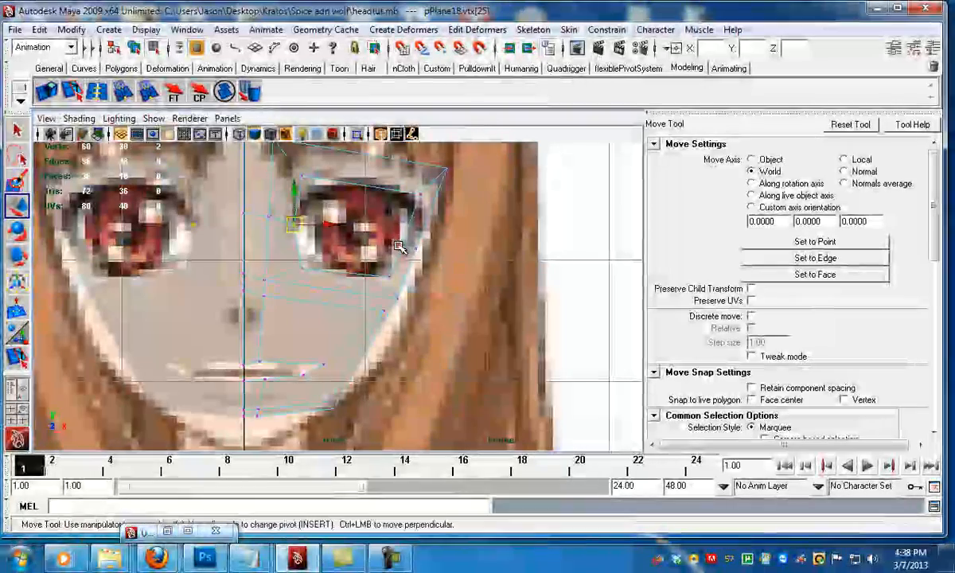
left_click(403, 246)
left_click_drag(404, 247, 407, 248)
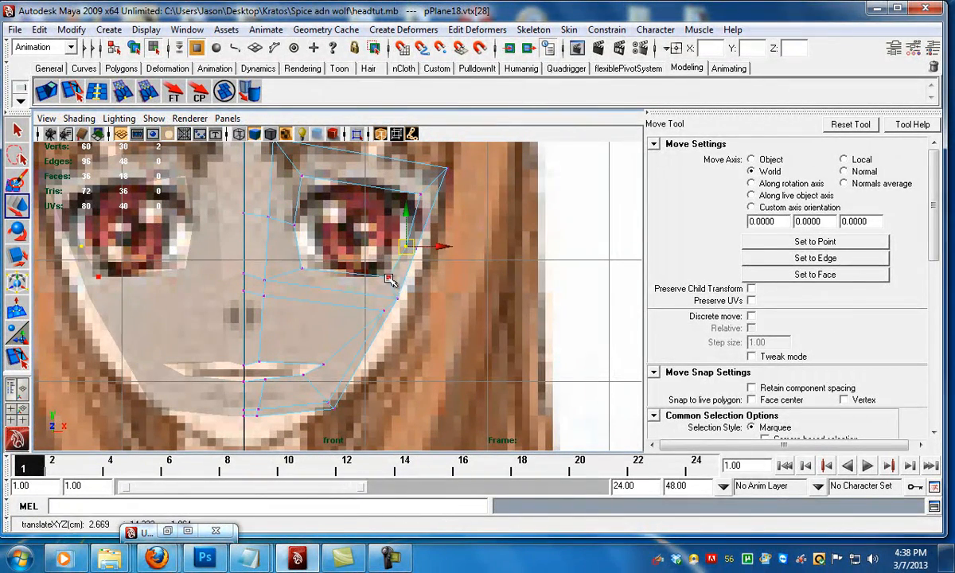
Step: Adjust the corner vertices of the eye opening in the front view to fit the drawn eye outline
left_click_drag(302, 268, 314, 274)
scroll(326, 272, "down", 3)
middle_click_drag(344, 270, 301, 309, "alt")
scroll(321, 286, "up", 1)
scroll(362, 321, "down", 4)
scroll(338, 272, "up", 2)
left_click(347, 247)
left_click_drag(348, 247, 374, 253)
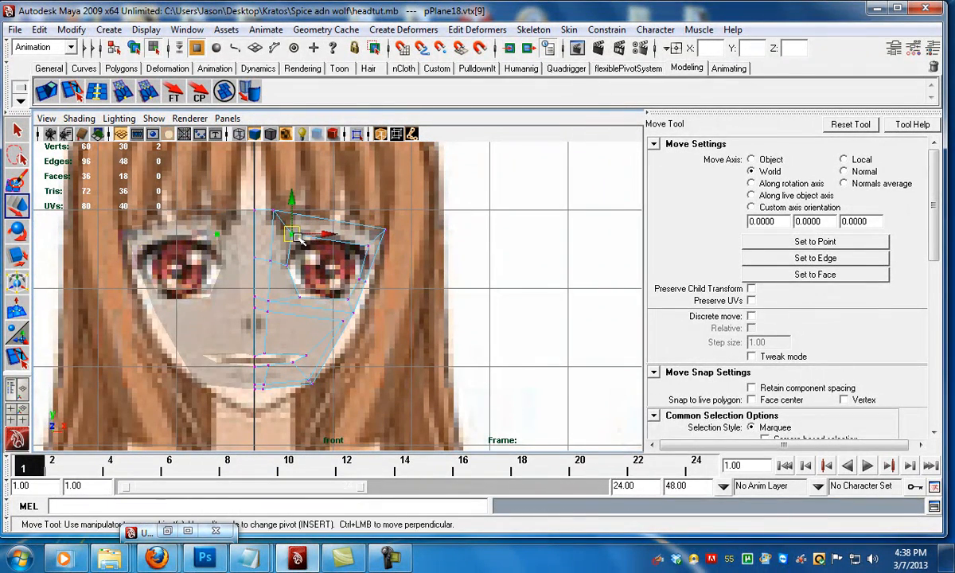
left_click_drag(294, 238, 292, 237)
left_click(363, 246)
left_click_drag(364, 246, 363, 248)
scroll(310, 306, "down", 1)
middle_click_drag(298, 304, 300, 279, "alt")
scroll(343, 296, "up", 1)
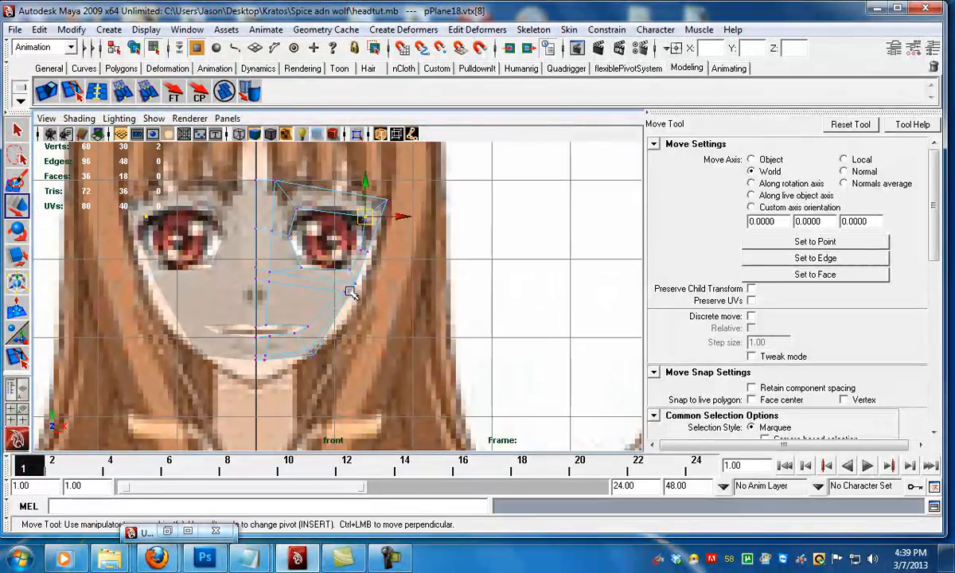
left_click_drag(355, 294, 372, 296)
Step: Insert an edge loop around the mouth, passing between the nose and the upper lip
scroll(302, 340, "up", 1)
middle_click_drag(275, 335, 276, 327, "alt")
left_click(95, 91)
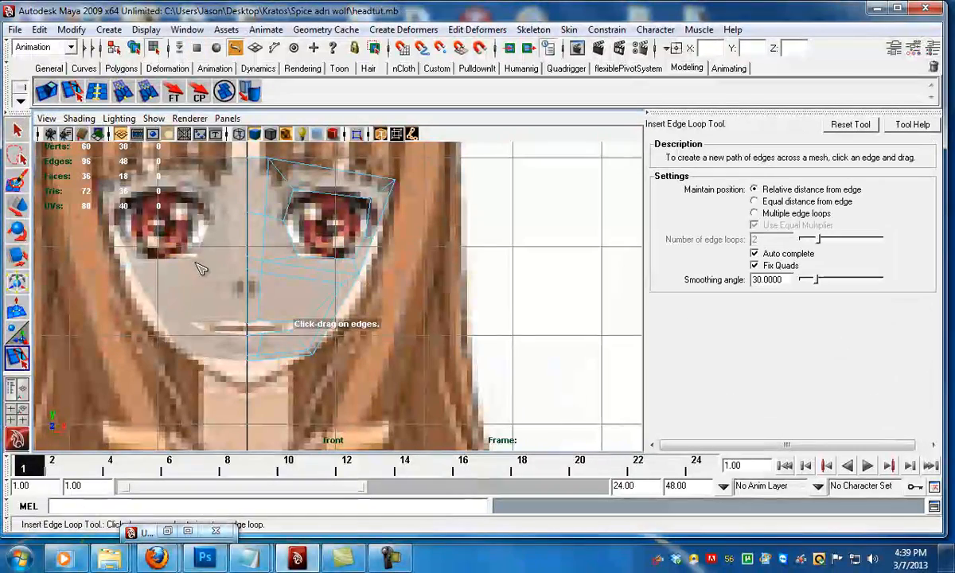
left_click(268, 309)
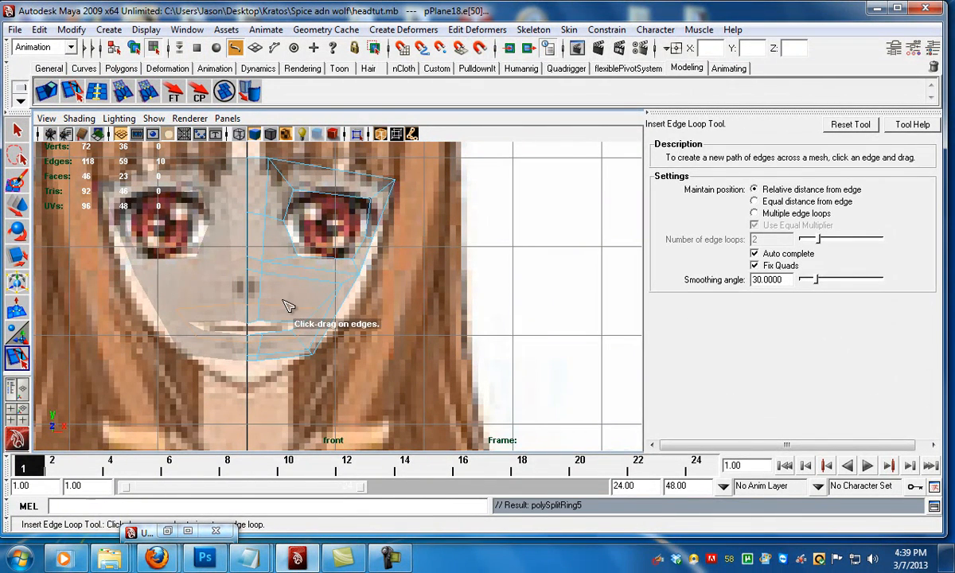
key("e")
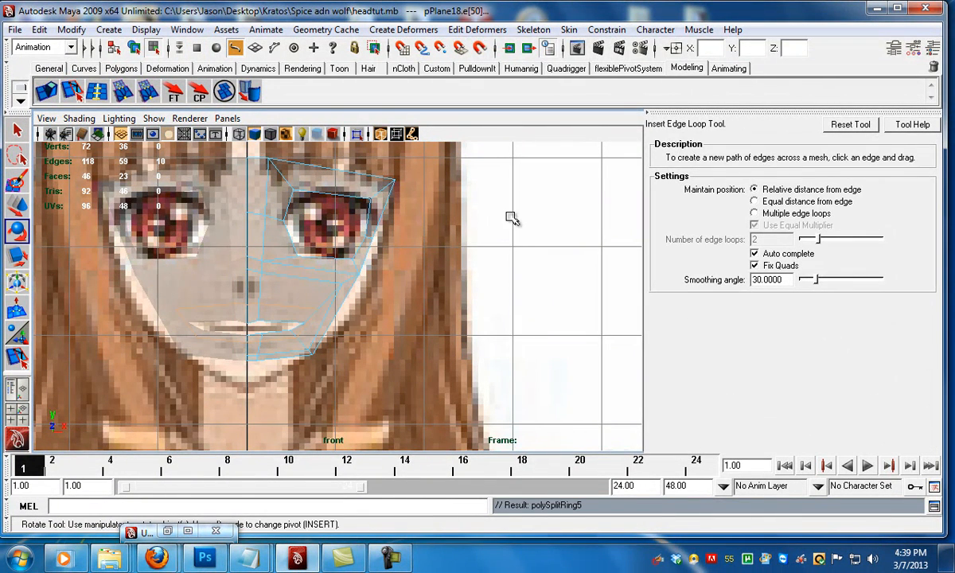
left_click(390, 254)
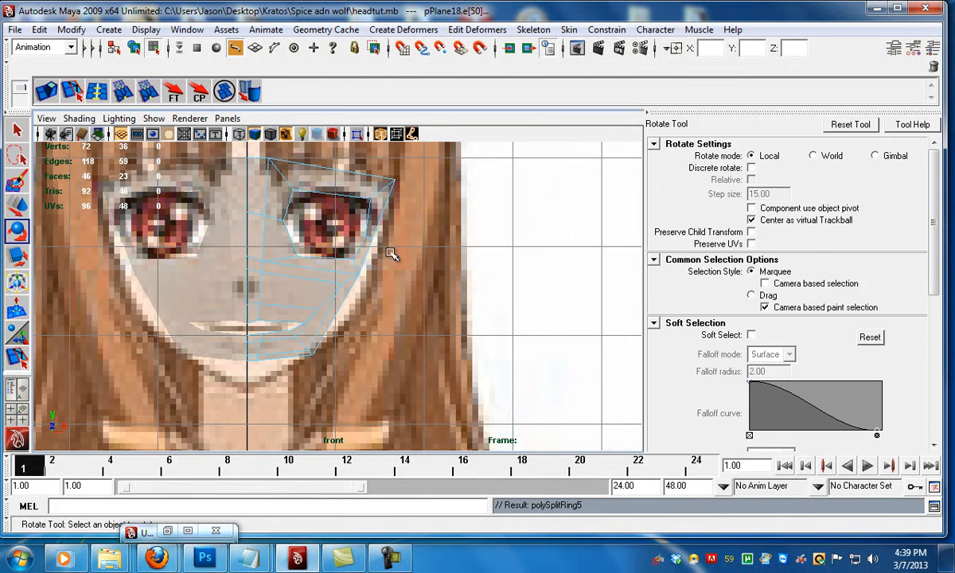
Step: Return to object mode, select the half-face mesh, switch to the Polygons module and apply Soften Edge
key("F8")
left_click(383, 286)
key("space")
key("space")
right_click_drag(454, 205, 367, 296, "alt")
left_click_drag(368, 298, 358, 327, "alt")
left_click(355, 314)
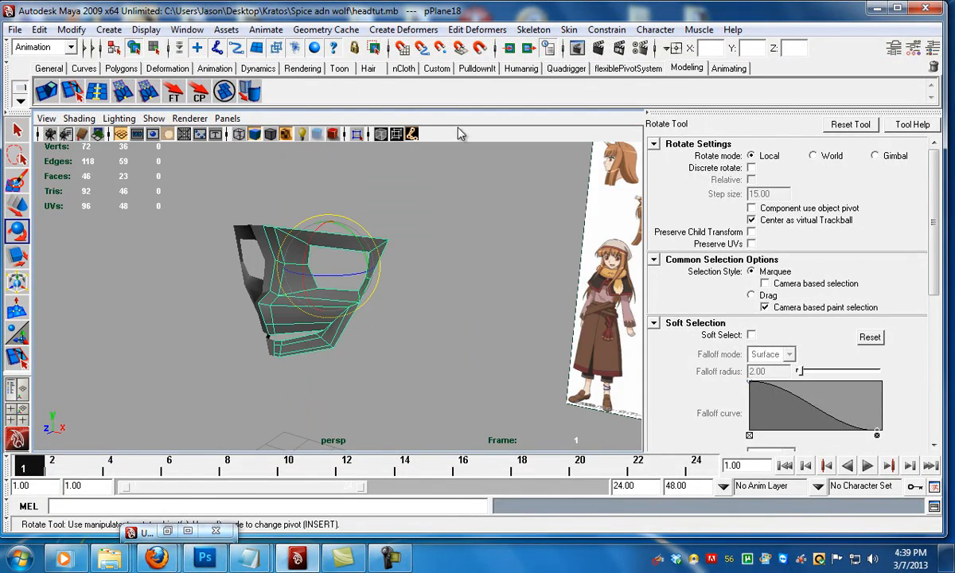
left_click(70, 48)
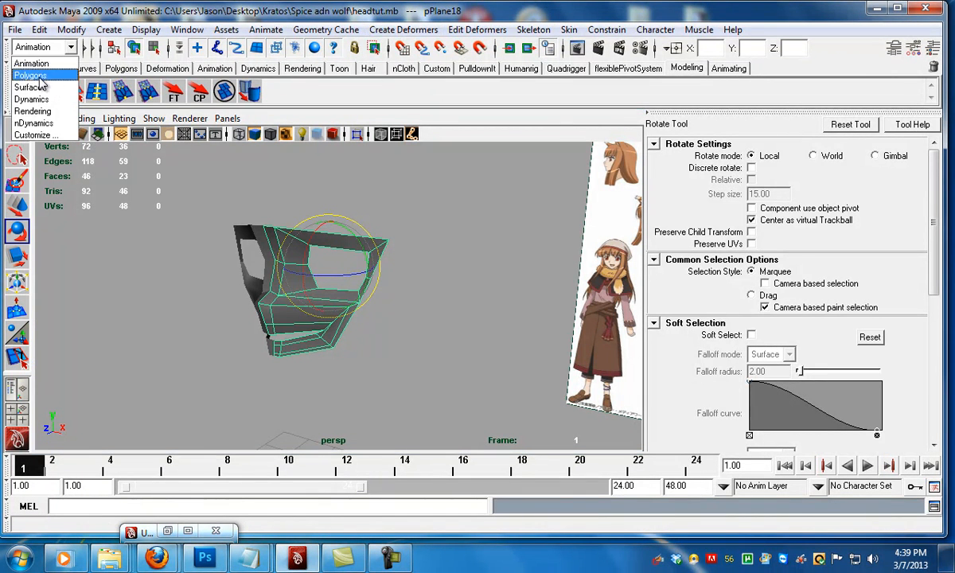
left_click(41, 88)
left_click(70, 48)
left_click(40, 74)
left_click(412, 29)
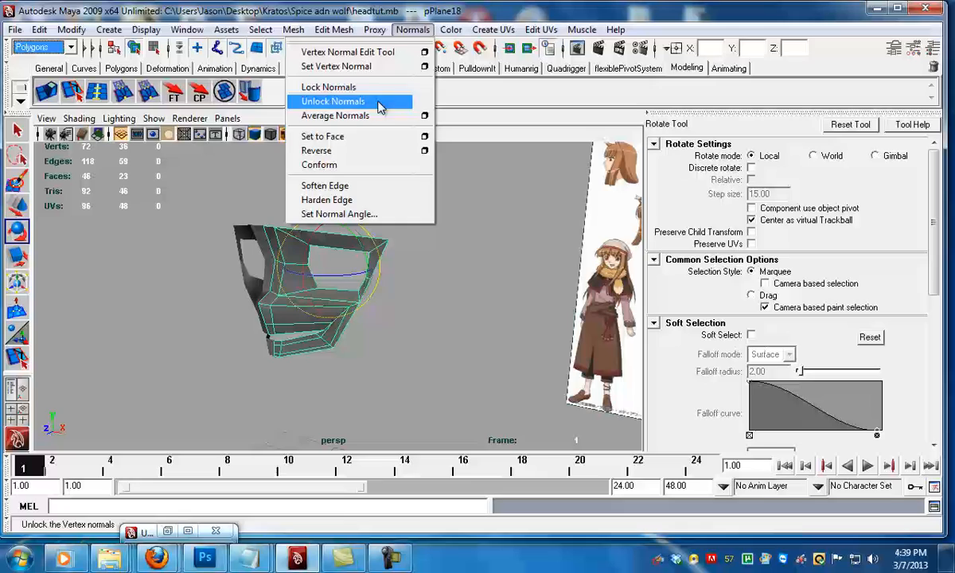
left_click(346, 186)
left_click(477, 303)
Step: Examine the softened face mesh from several angles around the profile and the chin
left_click_drag(473, 304, 231, 310, "alt")
right_click_drag(231, 311, 158, 268, "alt")
left_click_drag(158, 319, 331, 322, "alt")
right_click_drag(330, 322, 419, 362, "alt")
left_click_drag(419, 363, 353, 318, "alt")
left_click(283, 320)
right_click_drag(353, 317, 374, 328, "alt")
left_click_drag(374, 327, 367, 332, "alt")
Step: Extrude the bottom chin edge beside the centre line and pull the new edge downward
key("F10")
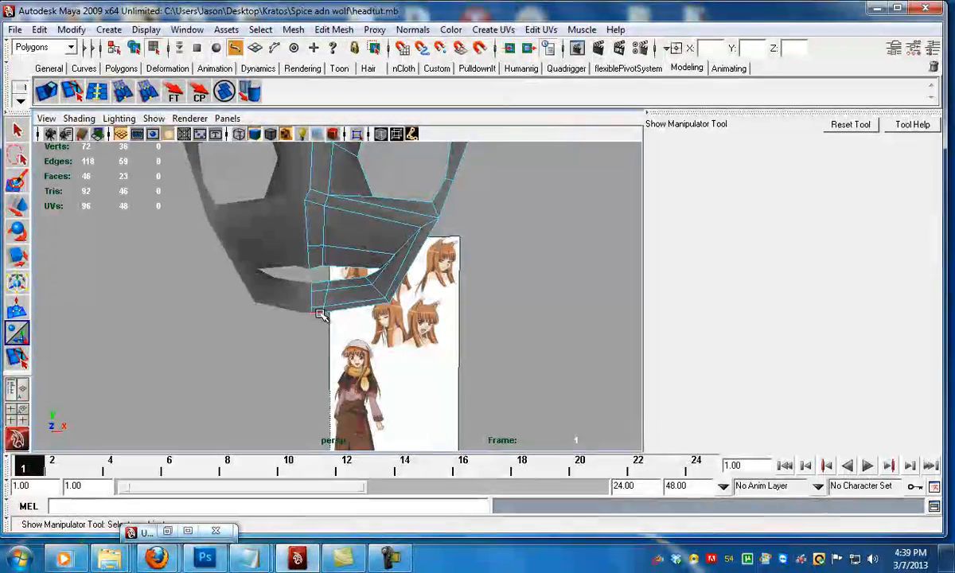
left_click(320, 314)
right_click_drag(320, 315, 320, 353, "alt")
left_click_drag(320, 353, 283, 355, "alt")
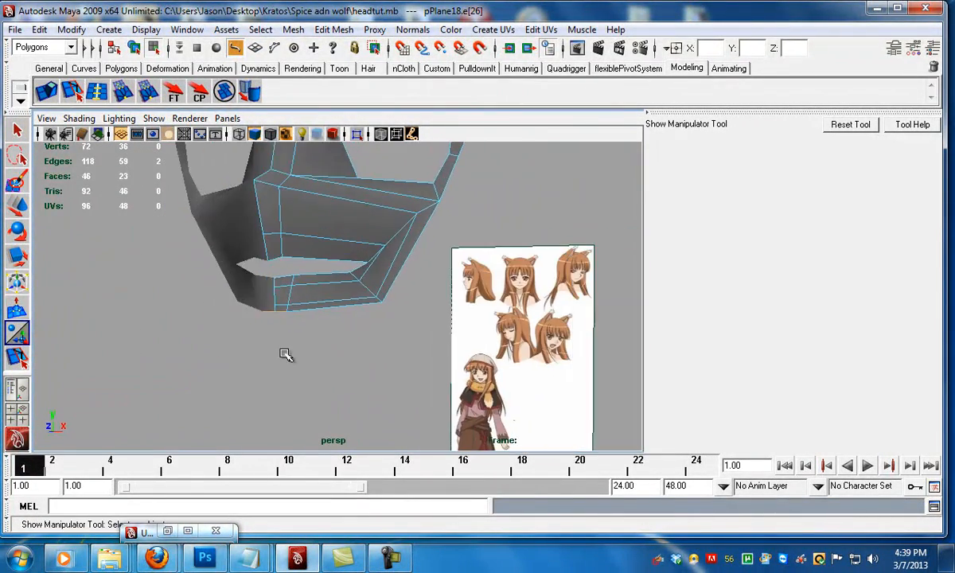
mouse_move(366, 344)
left_mouse_down("alt")
mouse_move(282, 335)
mouse_move(348, 352)
mouse_move(315, 318)
mouse_move(264, 326)
mouse_move(360, 350)
left_mouse_up("alt")
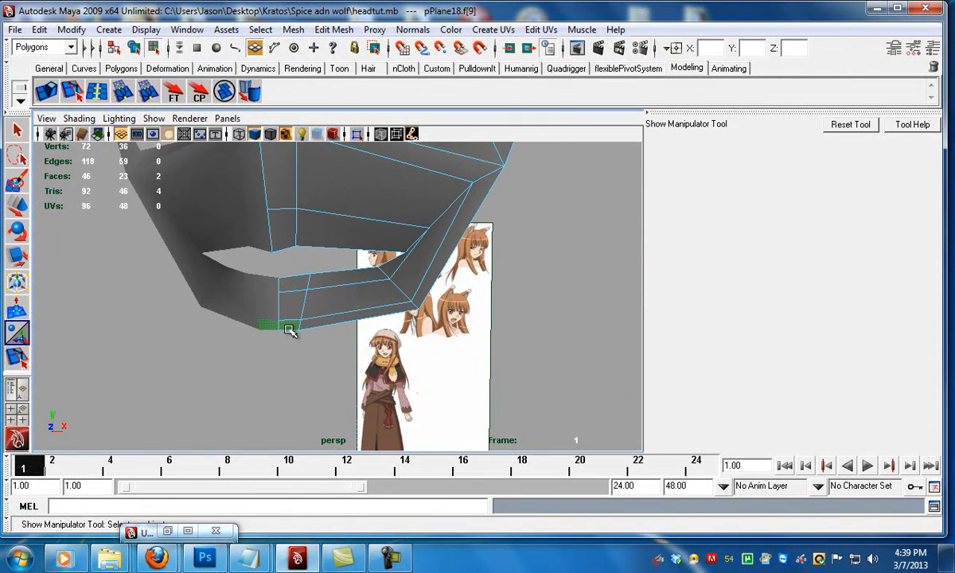
left_click_drag(290, 333, 135, 159, "alt")
left_click(47, 93)
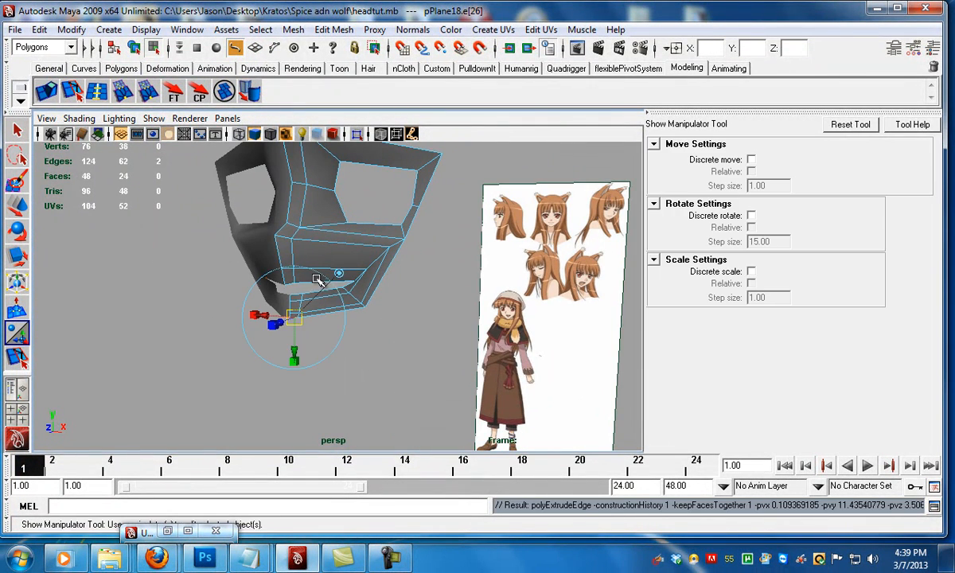
left_click_drag(293, 276, 296, 305)
Step: Lower the extruded chin edge along Y in the side view to the drawn chin outline
left_click_drag(332, 358, 253, 315, "alt")
key("space")
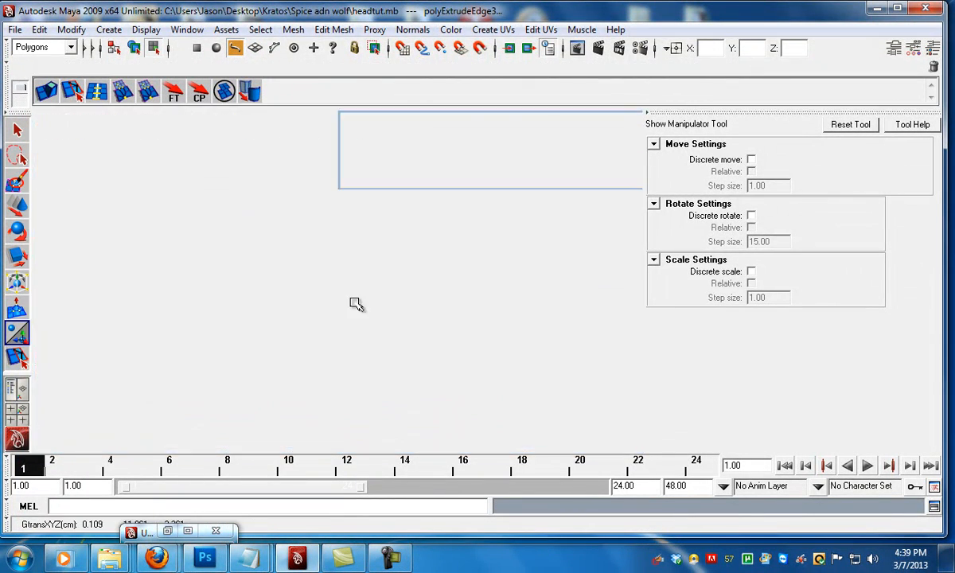
key("space")
middle_click_drag(372, 375, 410, 232, "alt")
right_click_drag(267, 318, 312, 320, "alt")
middle_click_drag(247, 339, 264, 317, "alt")
left_click_drag(221, 312, 225, 384)
Step: Extrude the chin edge again and place the new edge back and slightly down along the drawn underside of the chin
key("g")
left_click(267, 315)
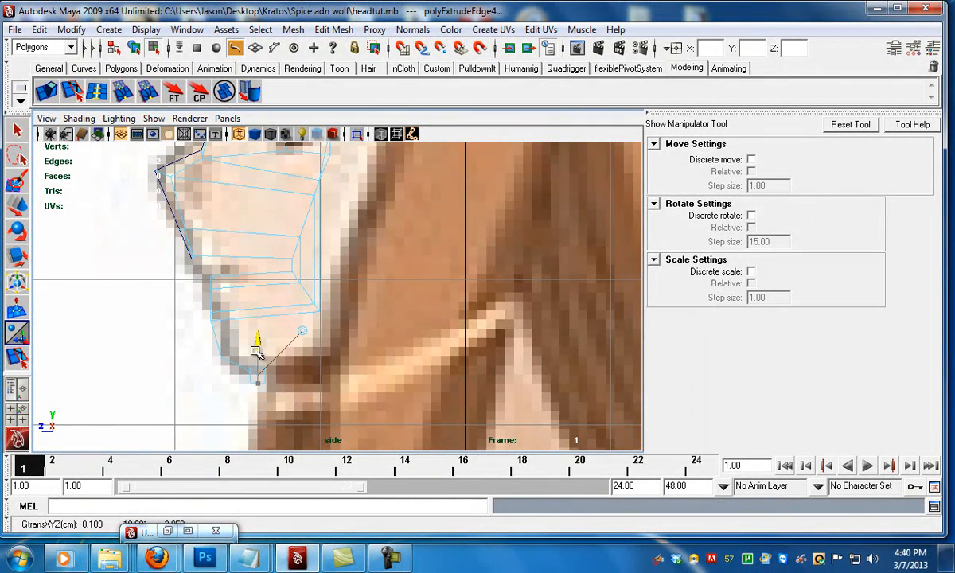
key("alt+space")
left_click(396, 327)
Step: Extrude the outer side edge of the under-chin strip and pull it outward along X
key("space")
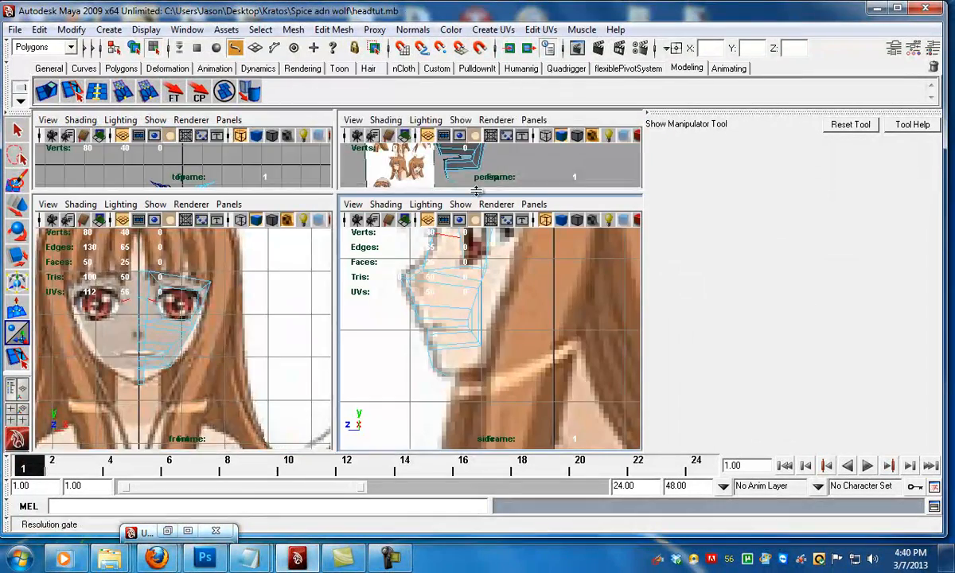
key("space")
left_click_drag(333, 266, 430, 280, "alt")
right_click_drag(323, 318, 308, 323, "alt")
left_click_drag(307, 323, 348, 330, "alt")
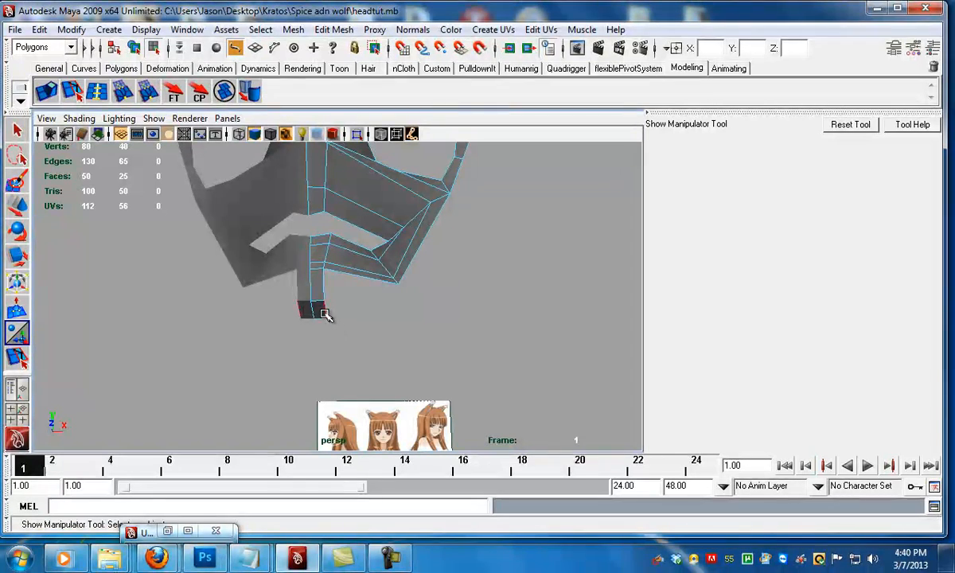
left_click(47, 91)
left_click_drag(337, 287, 466, 371, "alt")
Step: Raise the extruded end edge of the jaw strip to the drawn cheek outline, and set it back along Z to the jaw angle
key("space")
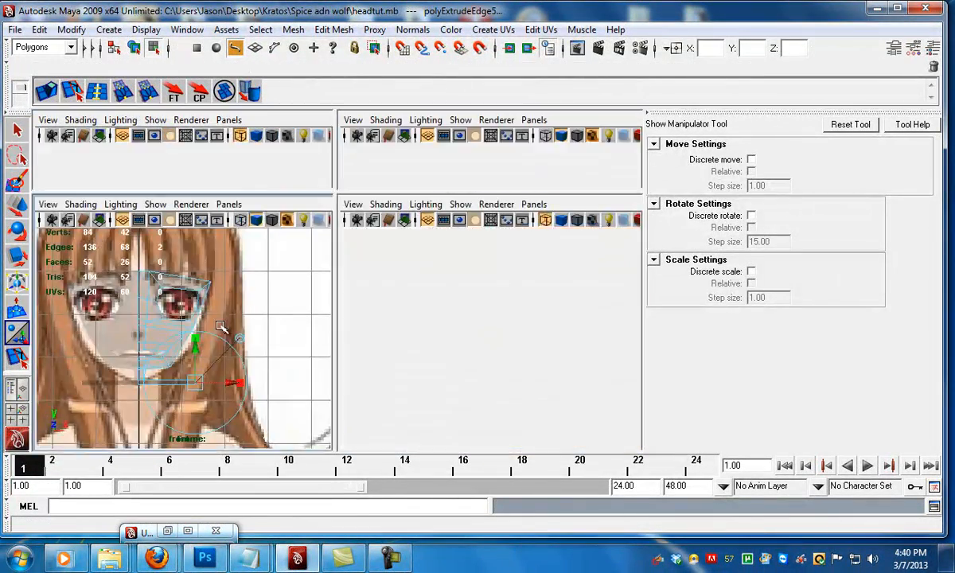
key("space")
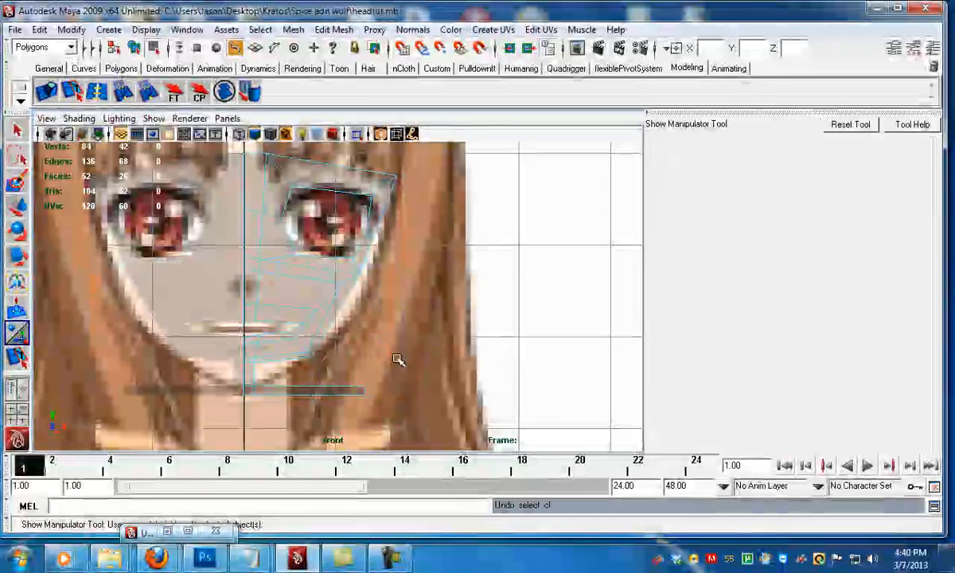
left_click_drag(363, 358, 356, 255)
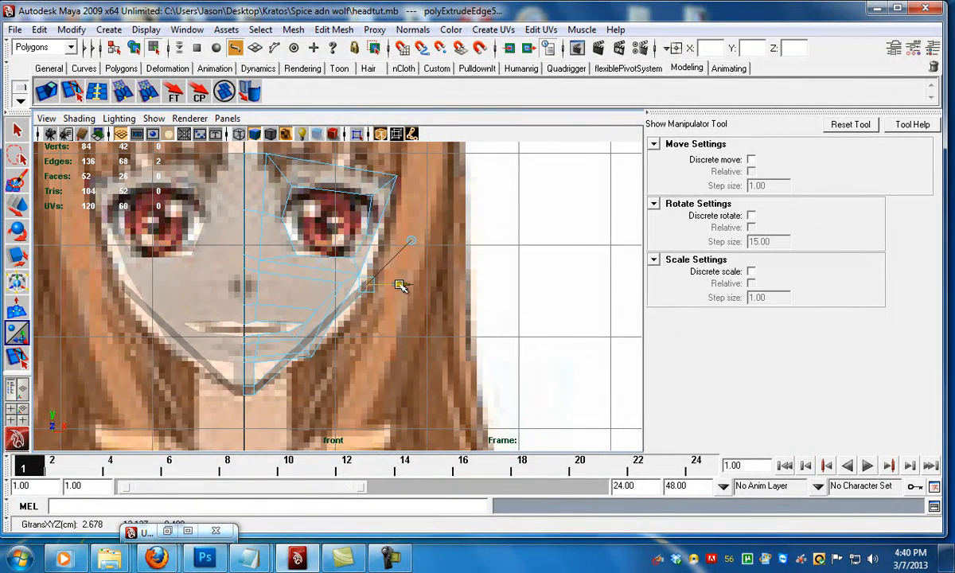
key("space")
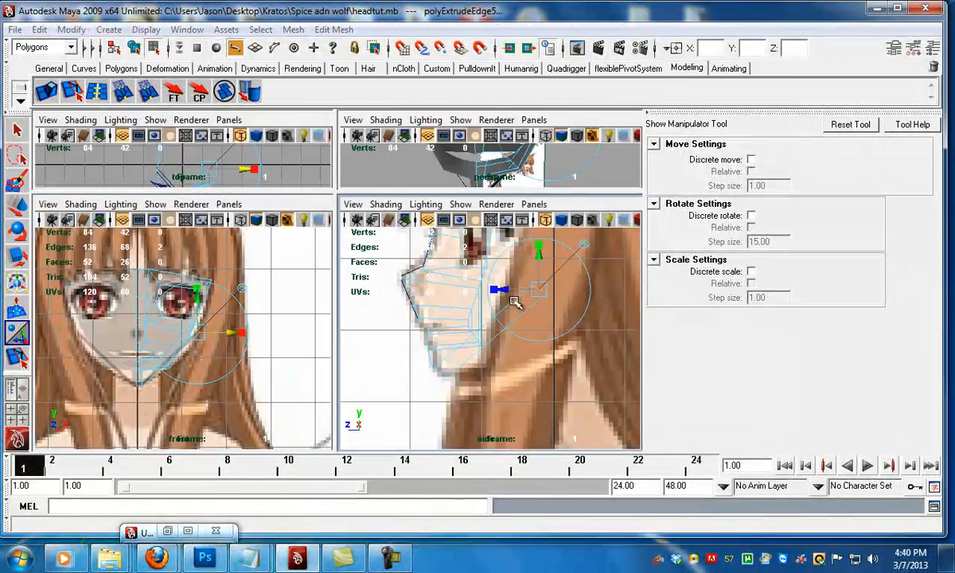
key("space")
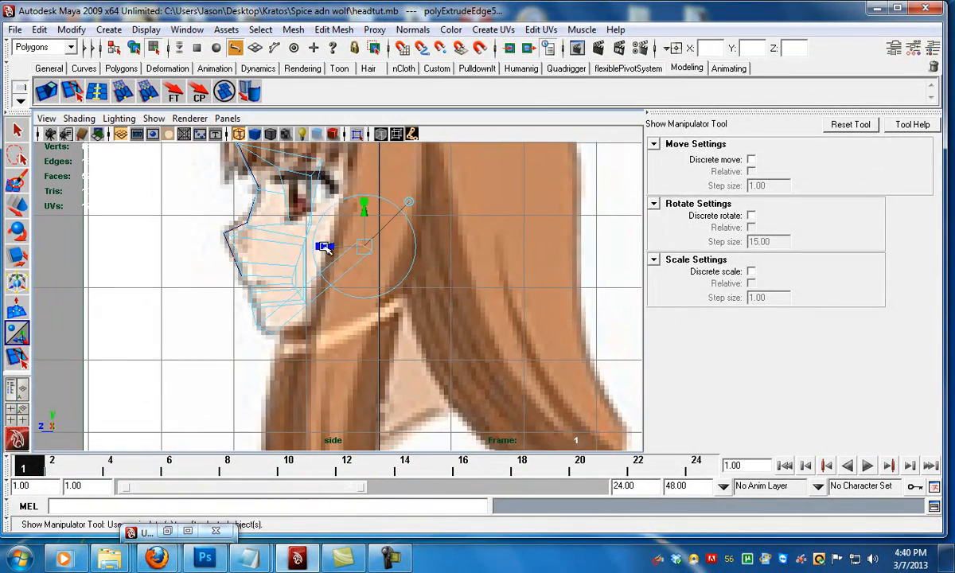
left_click_drag(334, 247, 337, 248)
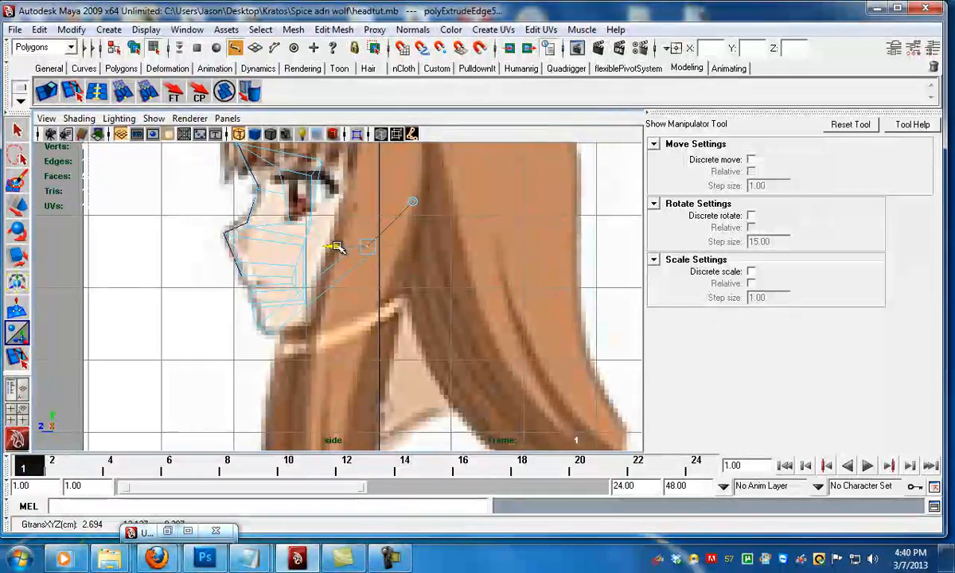
Step: Move the upper end vertex of the jaw strip slightly up and back in the side view
key("F9")
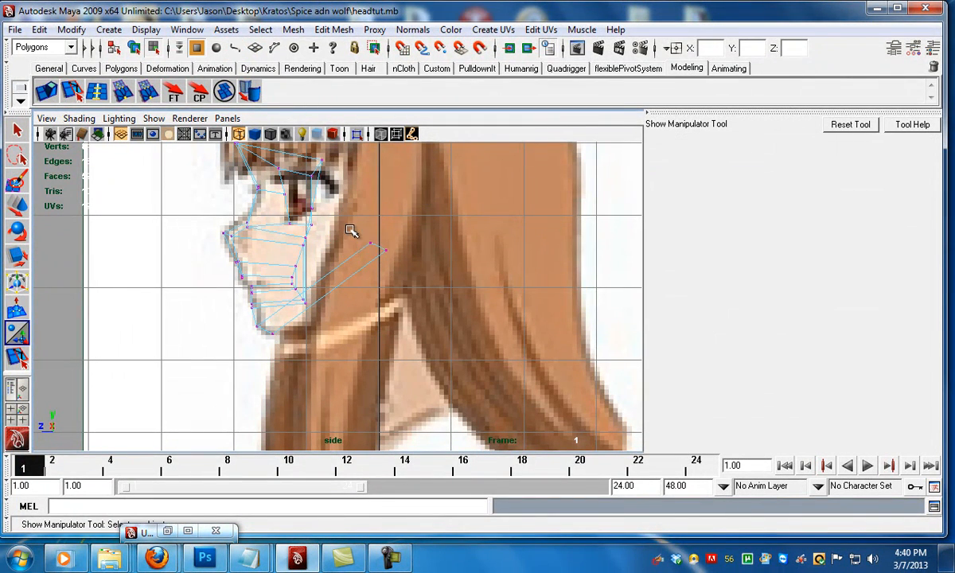
key("w")
left_click(374, 243)
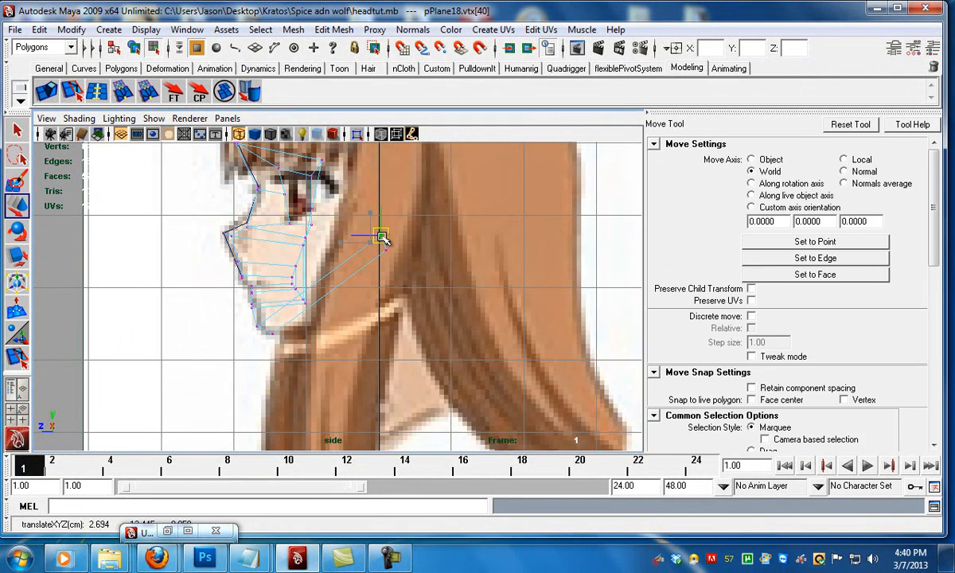
key("space")
key("space")
key("space")
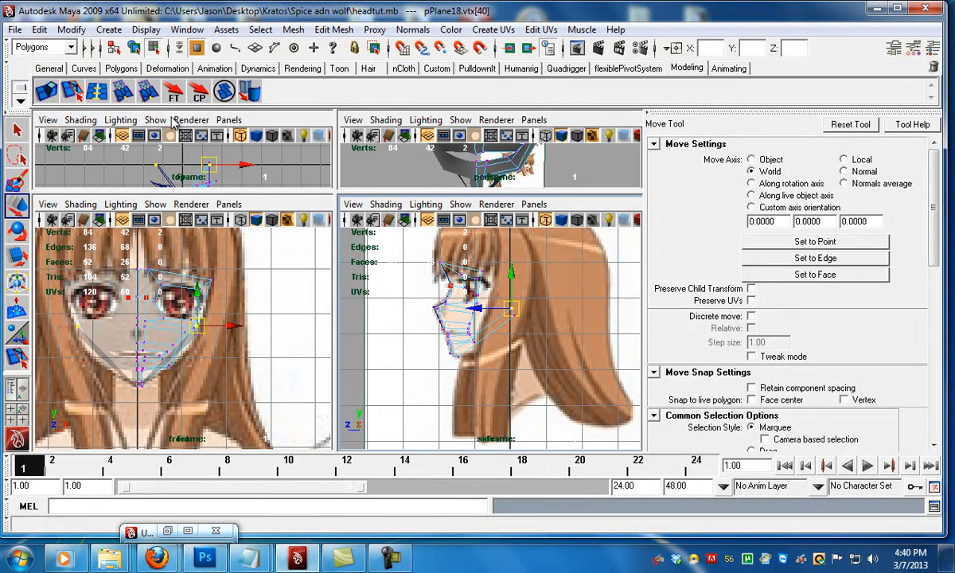
Step: Insert an edge loop across the middle of the jaw strip and move it onto the drawn jawline in the side and front views
left_click(97, 92)
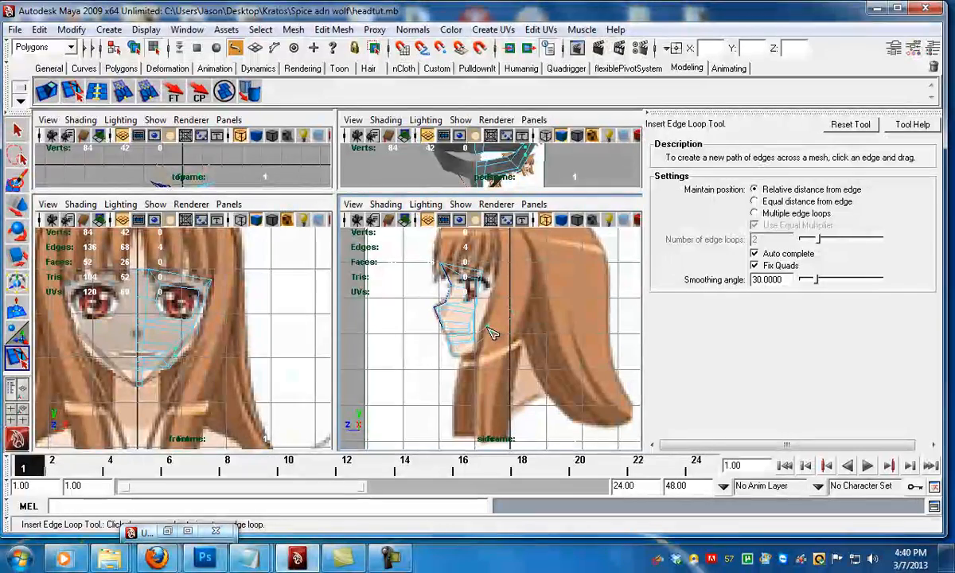
left_click(494, 338)
key("w")
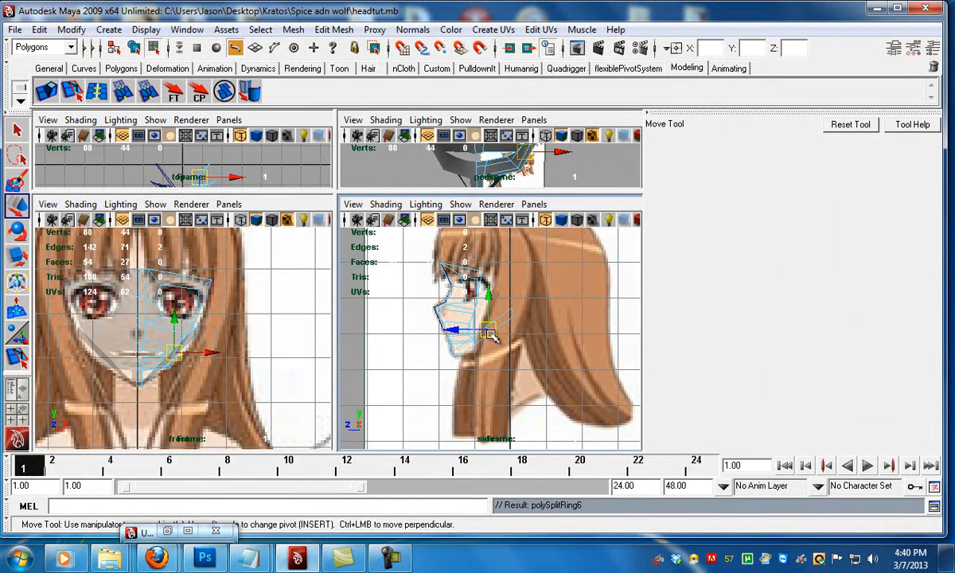
scroll(493, 331, "up", 6)
left_click_drag(478, 298, 485, 307)
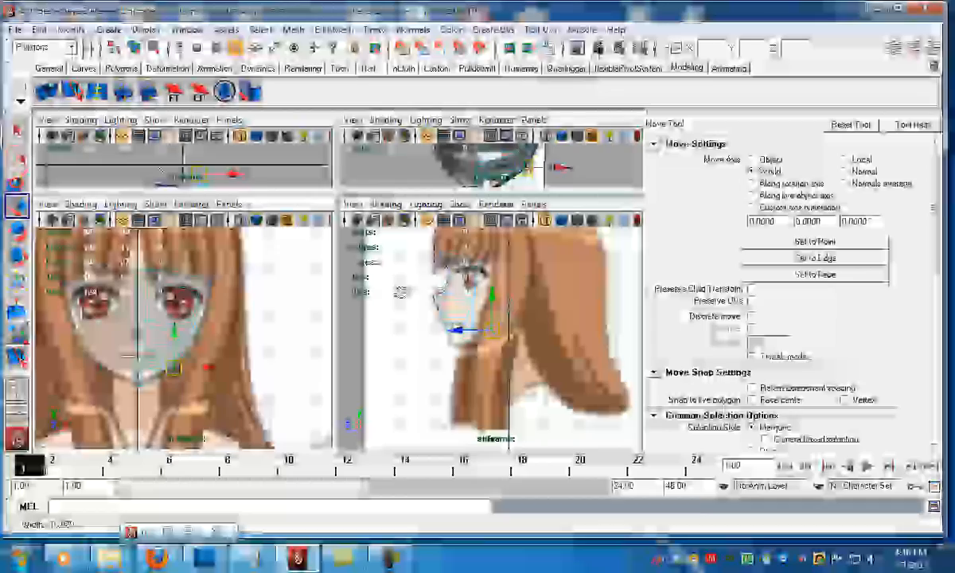
scroll(493, 331, "up", 3)
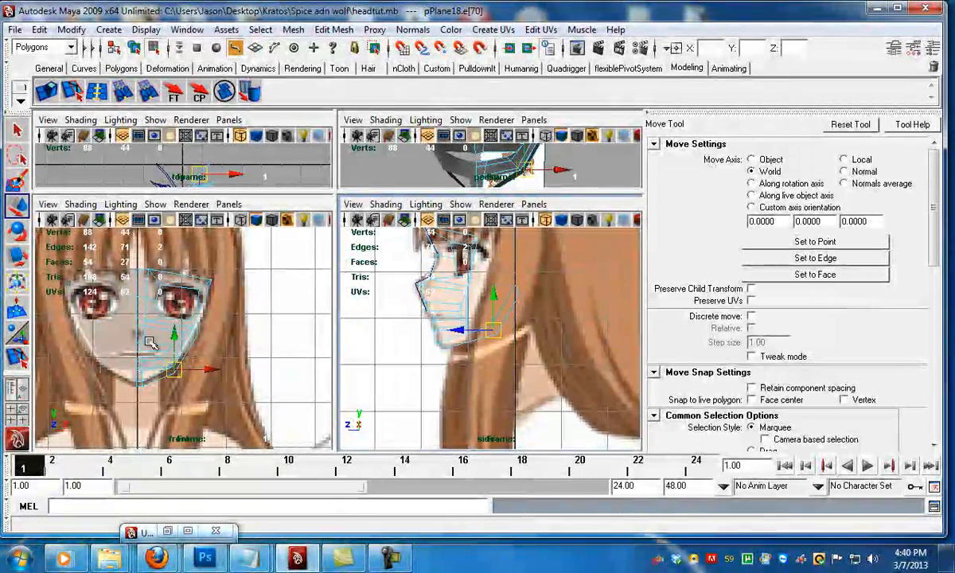
scroll(175, 362, "up", 2)
left_click(208, 379)
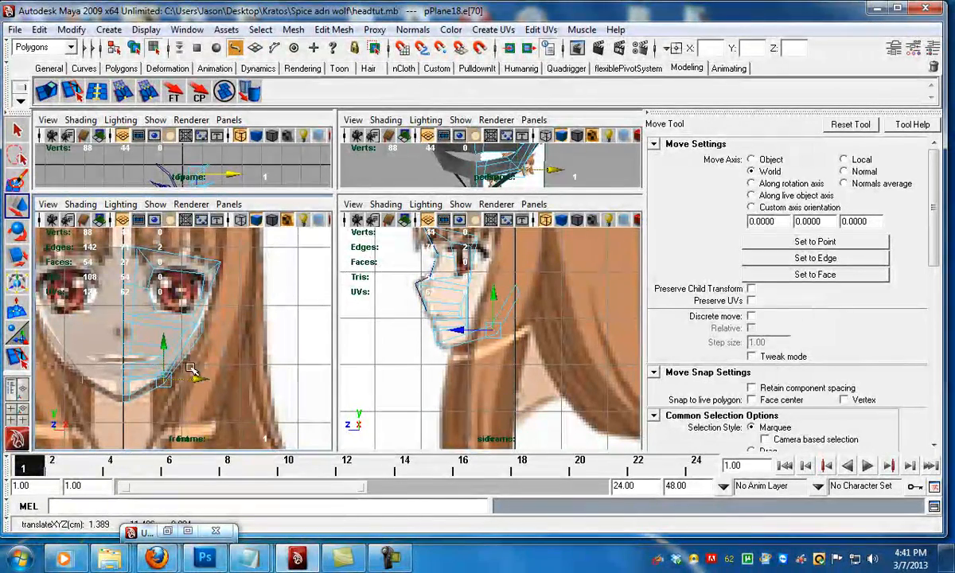
Step: Move the upper vertex of the inserted jaw loop to the outer lower corner of the mouth mesh
scroll(179, 350, "down", 3)
scroll(220, 384, "up", 3)
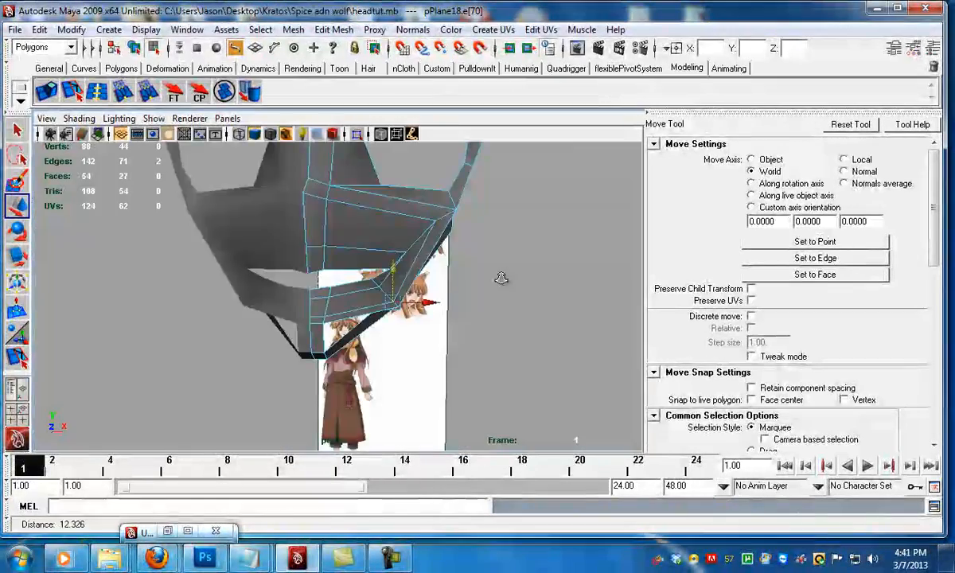
left_click_drag(501, 277, 395, 307, "alt")
scroll(356, 321, "up", 5)
left_click(398, 319)
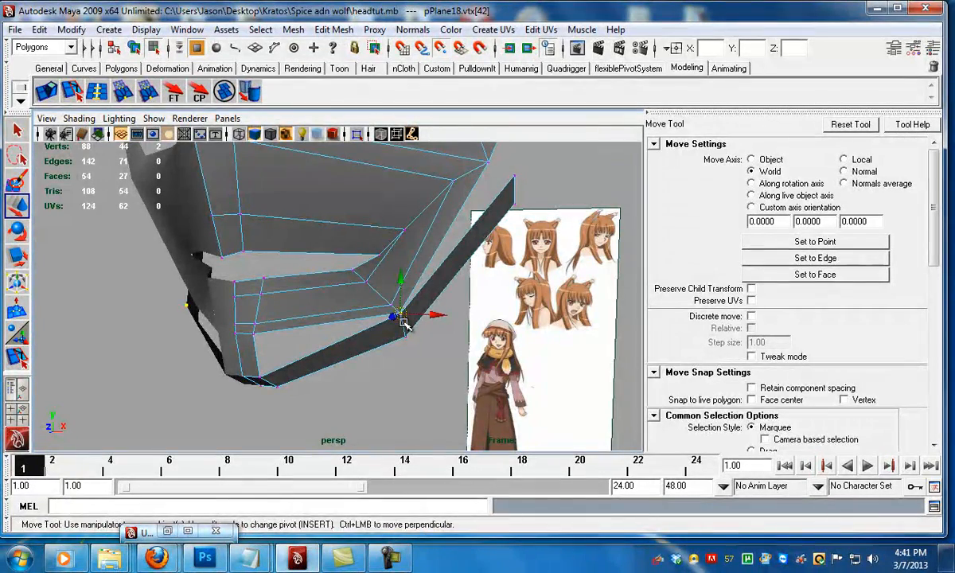
Step: Examine the jaw strip and its meeting point with the mouth mesh from the front, below and side
left_click_drag(376, 329, 407, 329, "alt")
right_click_drag(407, 330, 441, 328, "alt")
left_click_drag(382, 331, 402, 331, "alt")
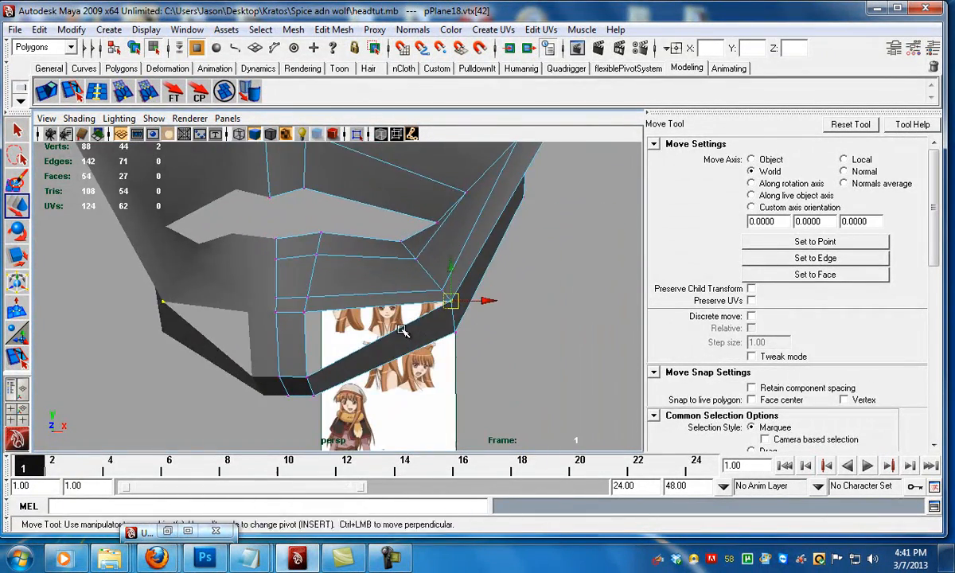
right_click_drag(403, 330, 453, 328, "alt")
left_click_drag(372, 336, 422, 340, "alt")
right_click_drag(422, 340, 390, 339, "alt")
left_click_drag(390, 338, 350, 362, "alt")
right_click_drag(350, 362, 299, 342, "alt")
left_click_drag(348, 331, 230, 334, "alt")
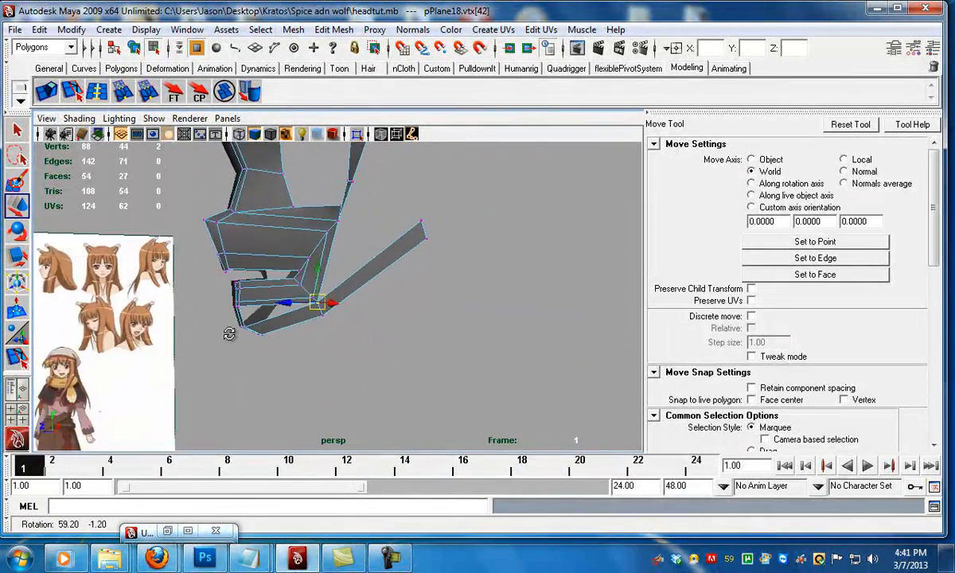
right_click_drag(230, 335, 388, 362, "alt")
left_click_drag(298, 322, 349, 364, "alt")
left_click(304, 387)
left_click_drag(304, 387, 260, 330, "alt")
left_click(259, 305)
Step: Extrude the top edges of the brow strip and pull the new edges upward to form the forehead
key("F8")
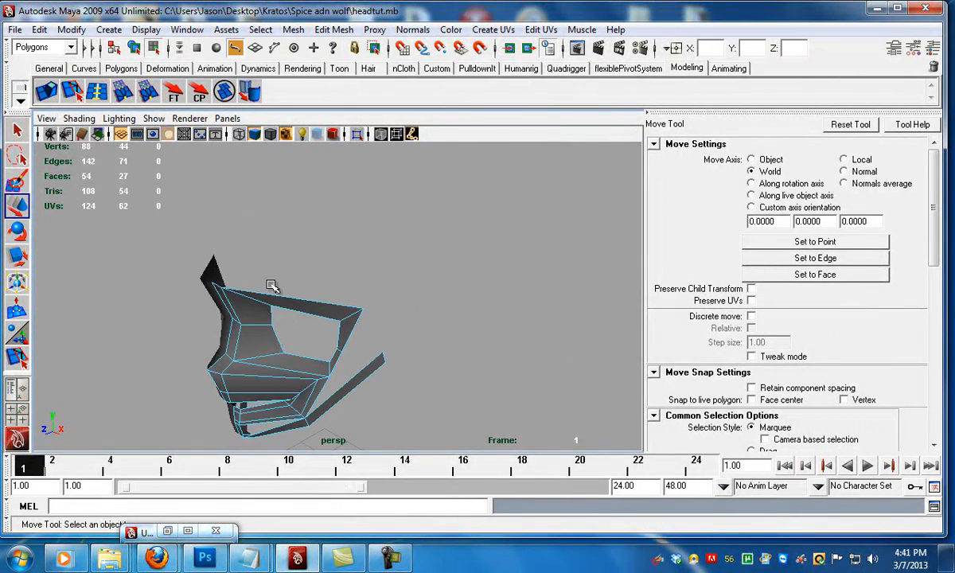
left_click_drag(266, 293, 195, 300, "alt")
left_click(299, 296)
left_click(48, 92)
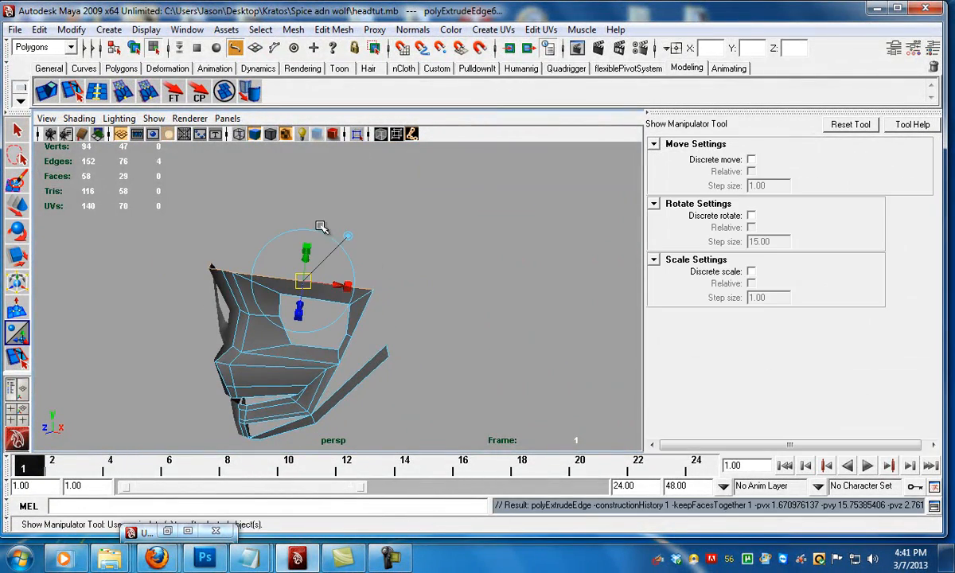
left_click_drag(397, 294, 354, 290, "alt")
left_click_drag(266, 259, 227, 216)
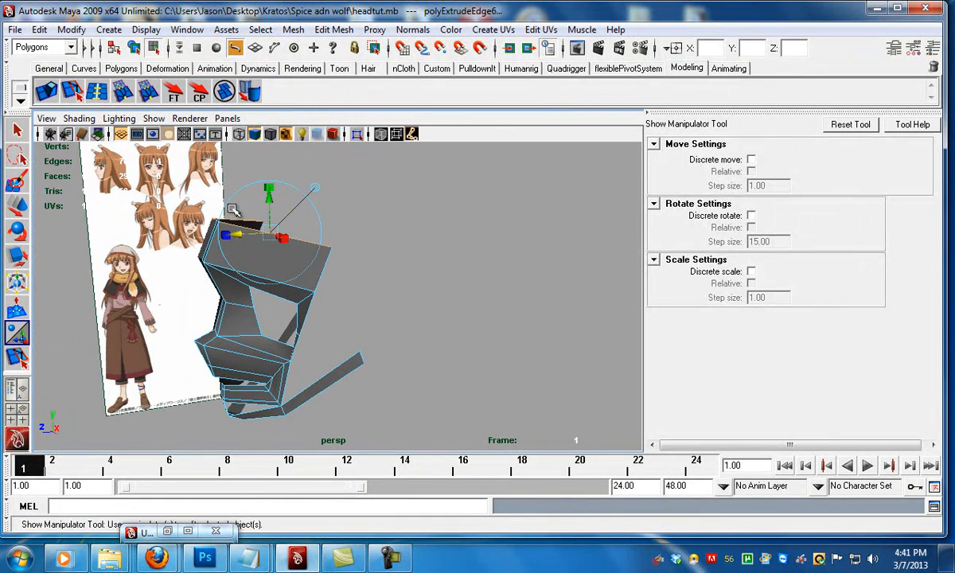
Step: Undo the last change to the extruded forehead edges and adjust them along the world axes
left_click(237, 205)
key("ctrl+z")
left_click(314, 188)
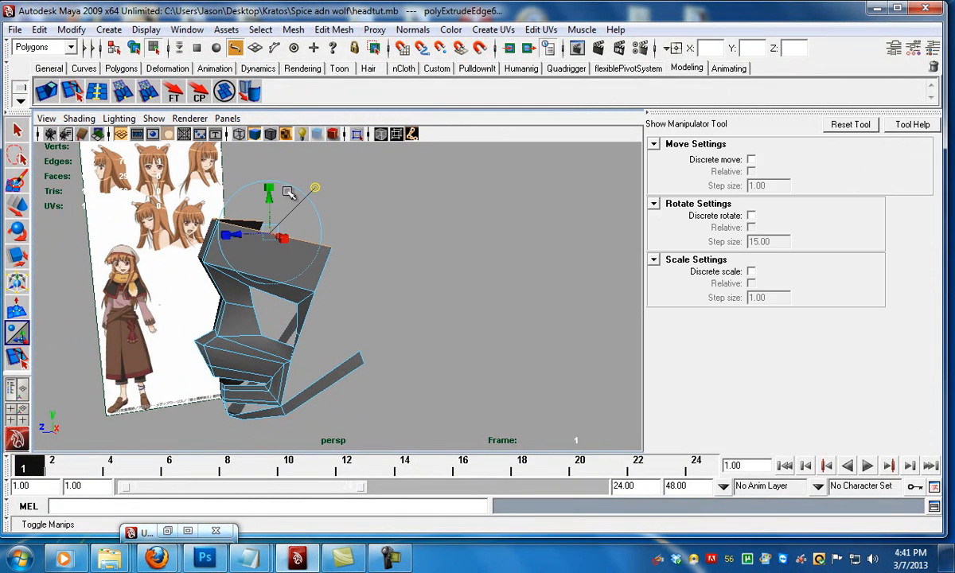
left_click(245, 186)
key("w")
left_click_drag(277, 262, 352, 330, "alt")
Step: Extrude the forehead edges again in the side view, then move and rotate the new edges up and back to the crown of the head
key("space")
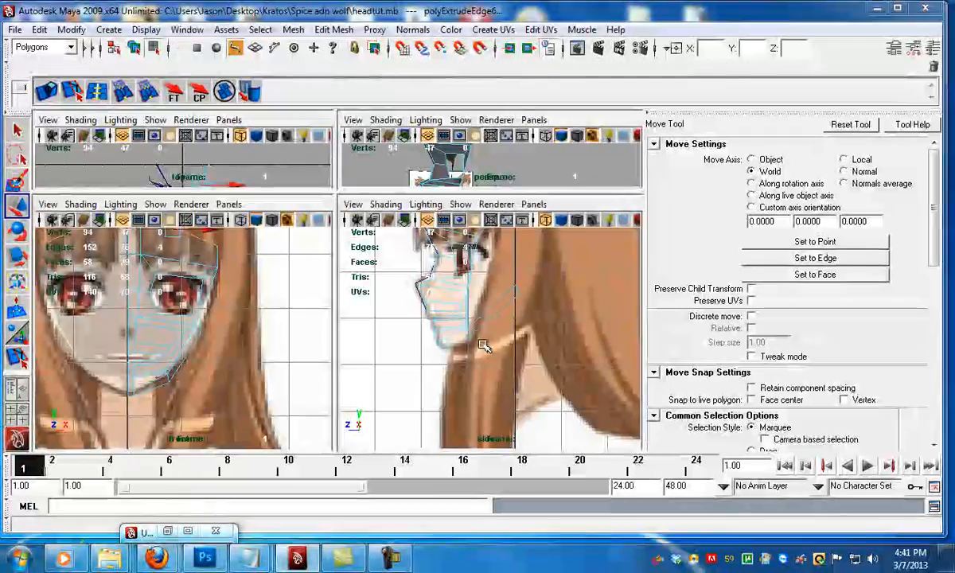
key("space")
key("ctrl+e")
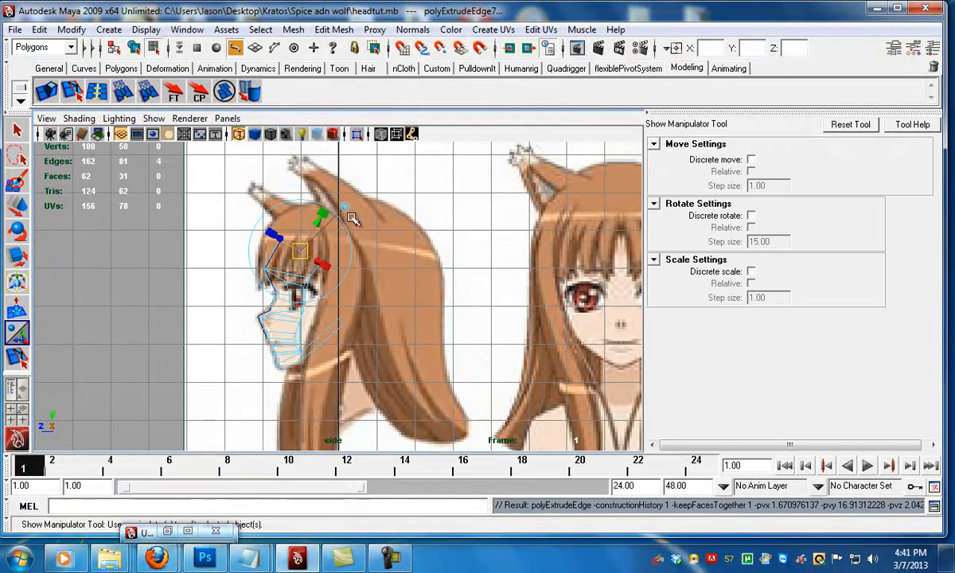
left_click_drag(321, 225, 301, 195)
left_click(346, 207)
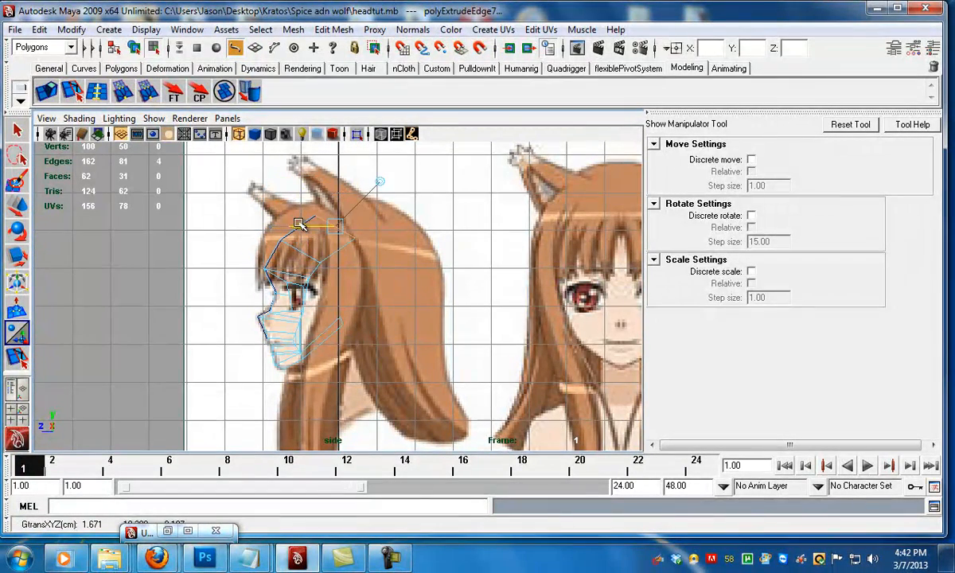
key("e")
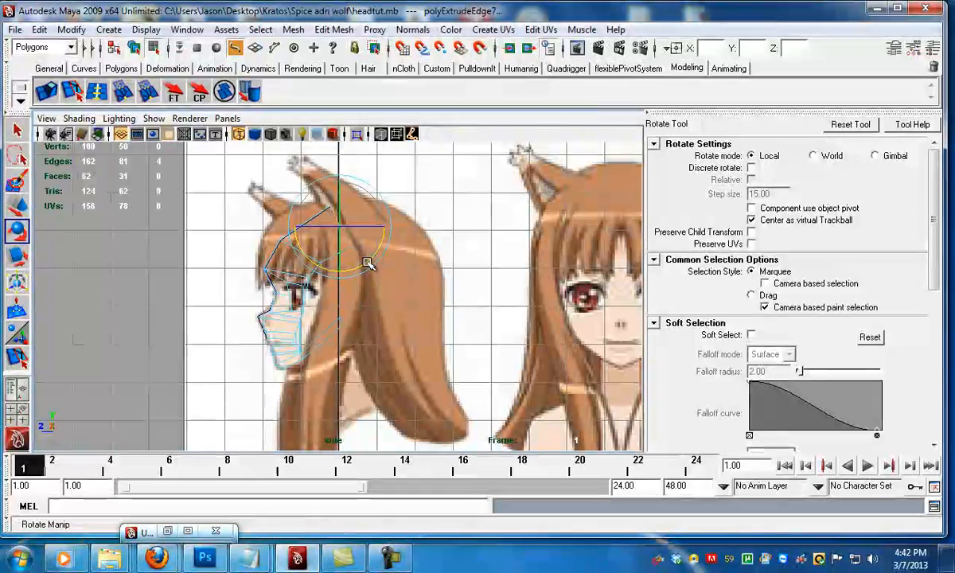
key("w")
left_click_drag(338, 197, 344, 206)
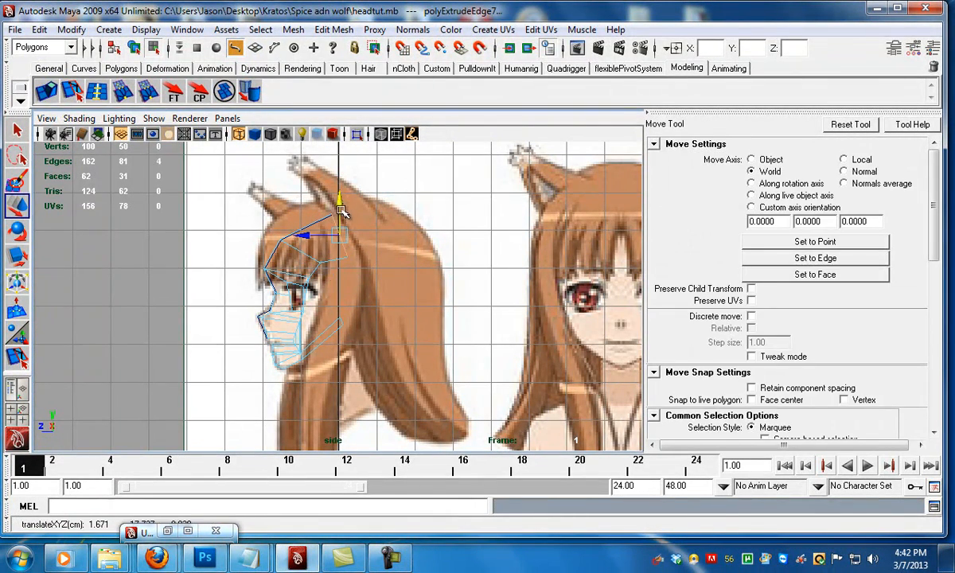
Step: Extrude the crown edges backward along Z and rotate and place the new edges along the drawn top of the head
key("ctrl+e")
left_click(382, 195)
left_click_drag(331, 237, 373, 236)
left_click_drag(405, 199, 408, 211)
key("e")
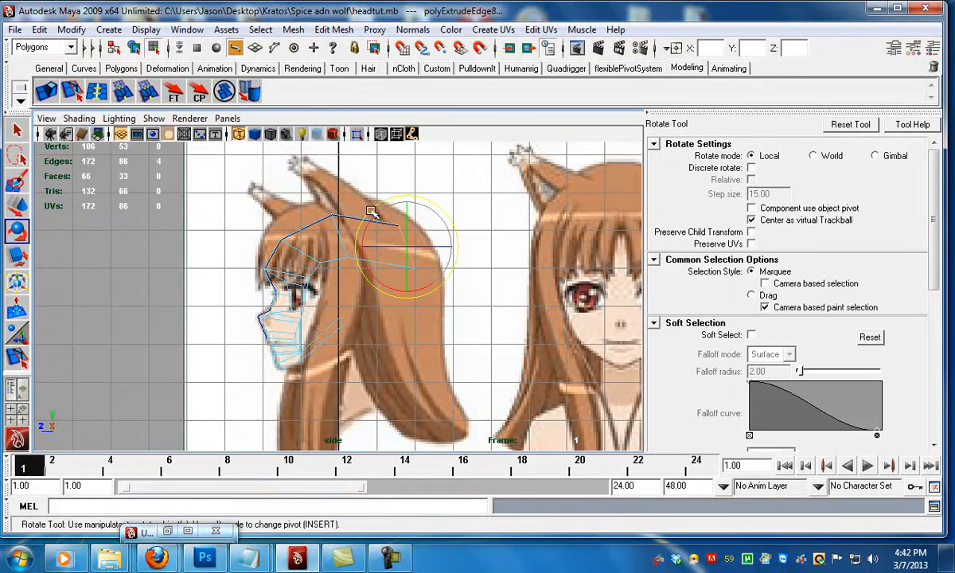
key("w")
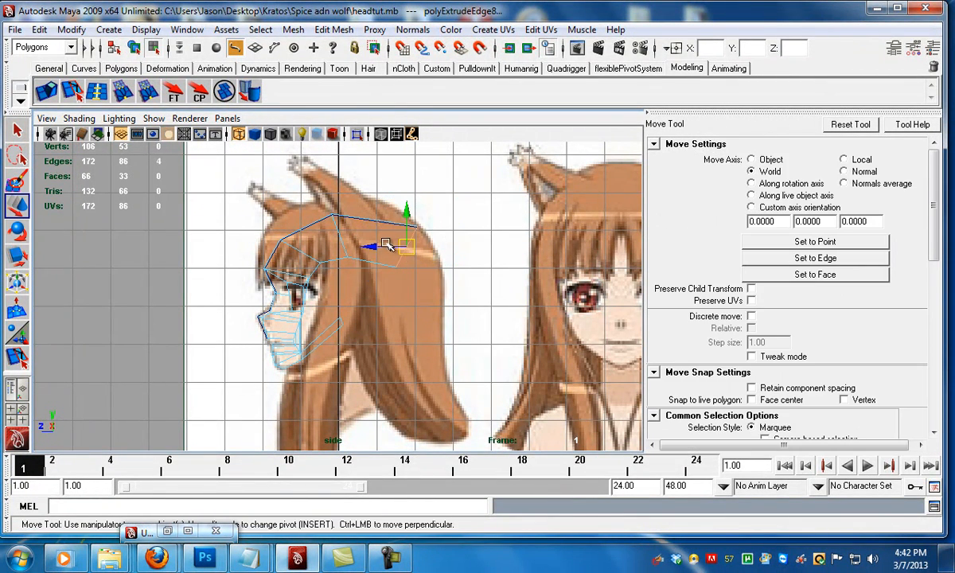
Step: Extrude the rear crown edges down and back, and rotate the new edges to follow the curve of the head's back
key("ctrl+e")
left_click(439, 208)
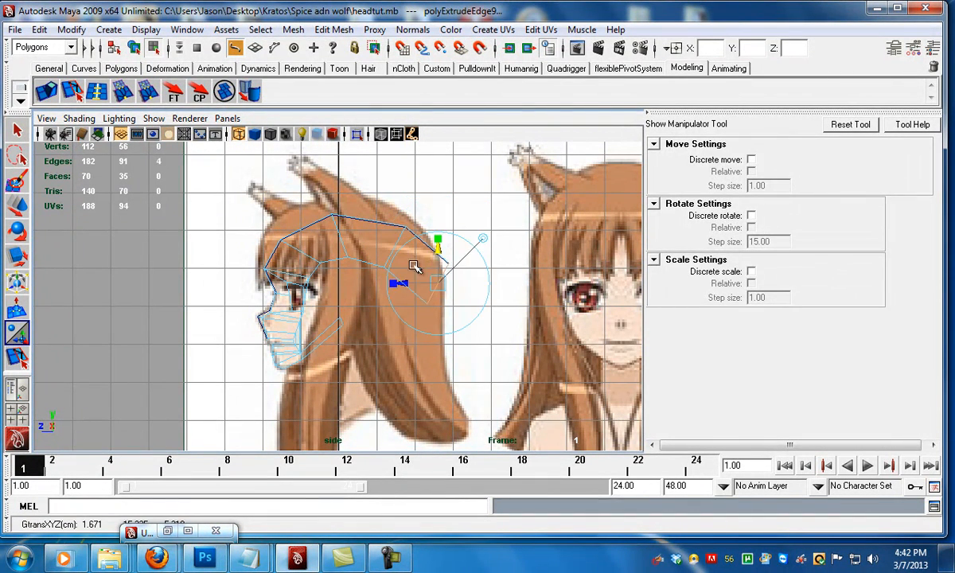
key("e")
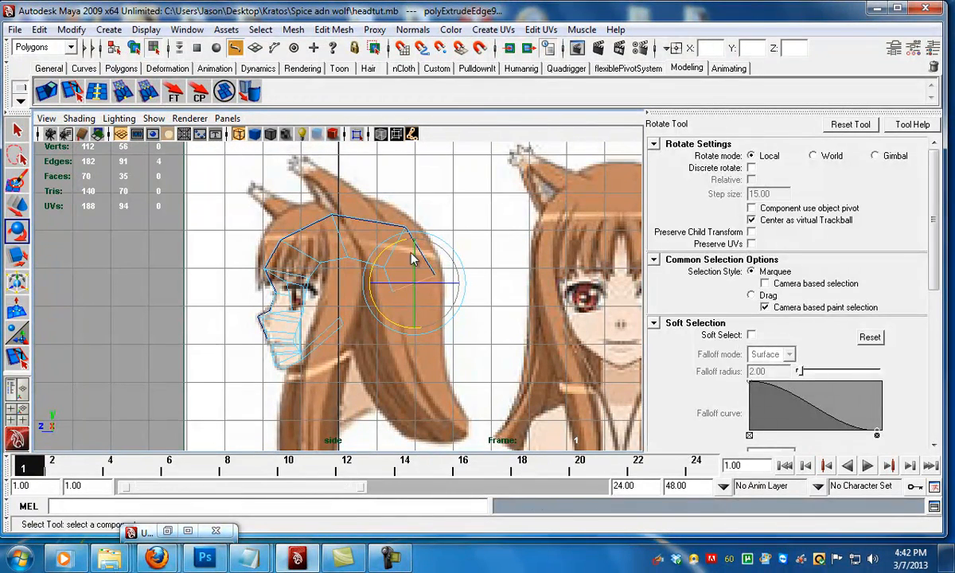
Step: Extrude the rearmost edges once more and lower the new edges along Y down the back of the head
key("ctrl+e")
left_click(457, 242)
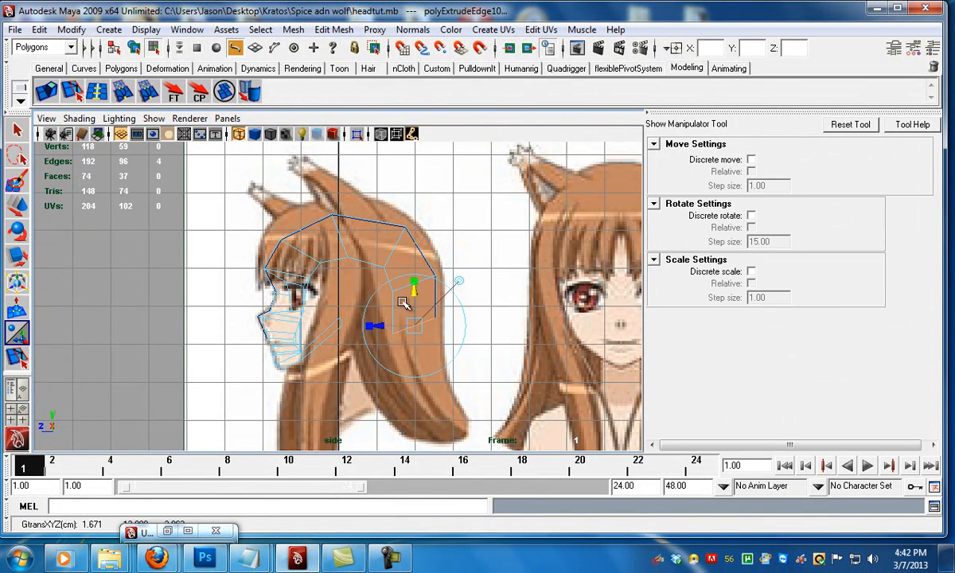
key("w")
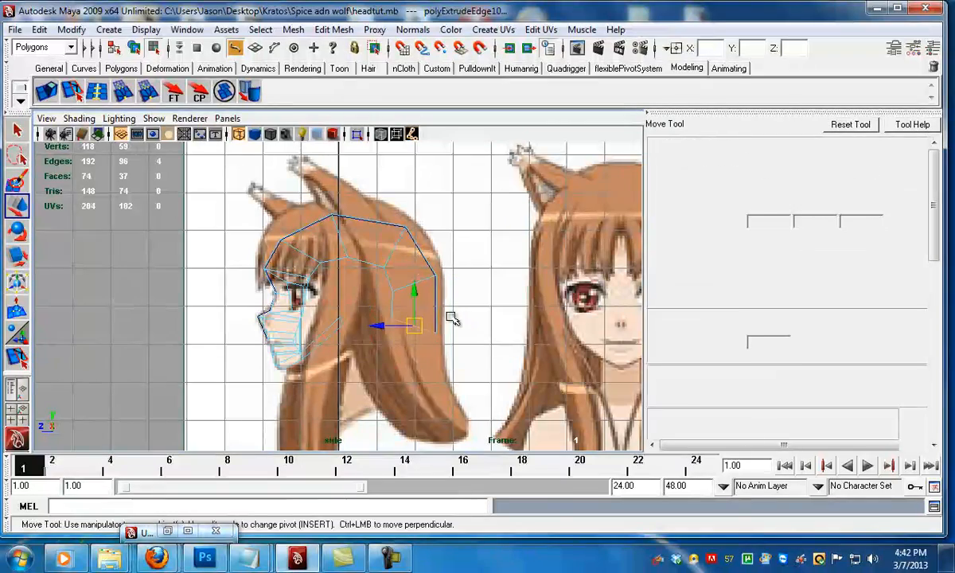
key("space")
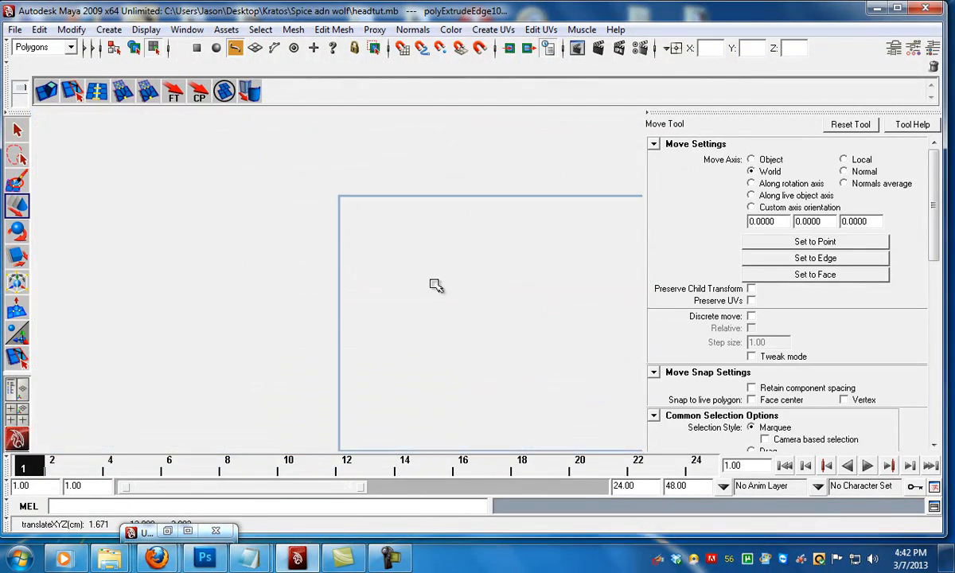
key("space")
left_click_drag(525, 228, 363, 261, "alt")
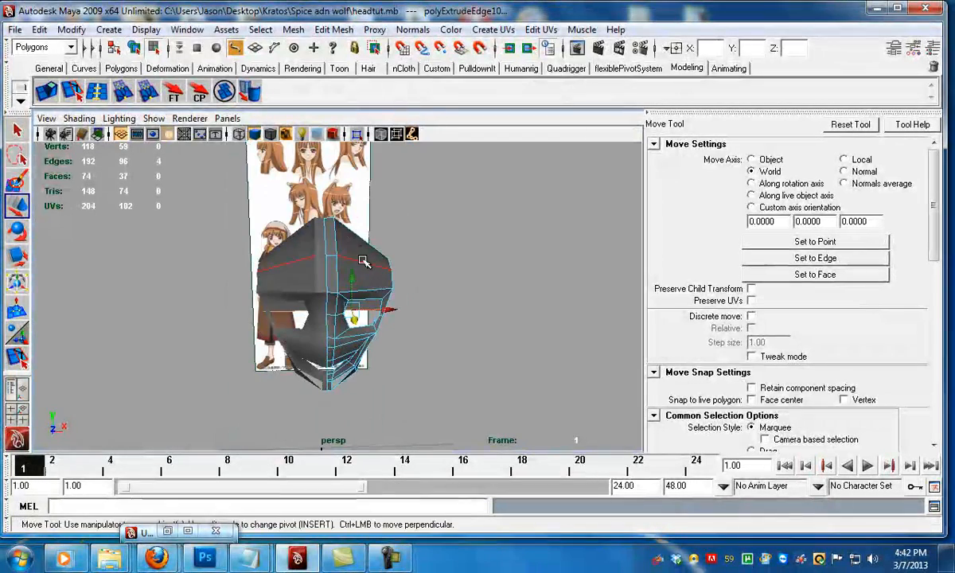
Step: Raise the outer forehead vertices along Y and reposition the inner brow vertex sideways to round the upper face
right_click_drag(372, 247, 356, 240)
left_click_drag(408, 282, 407, 282)
left_click_drag(389, 243, 388, 214)
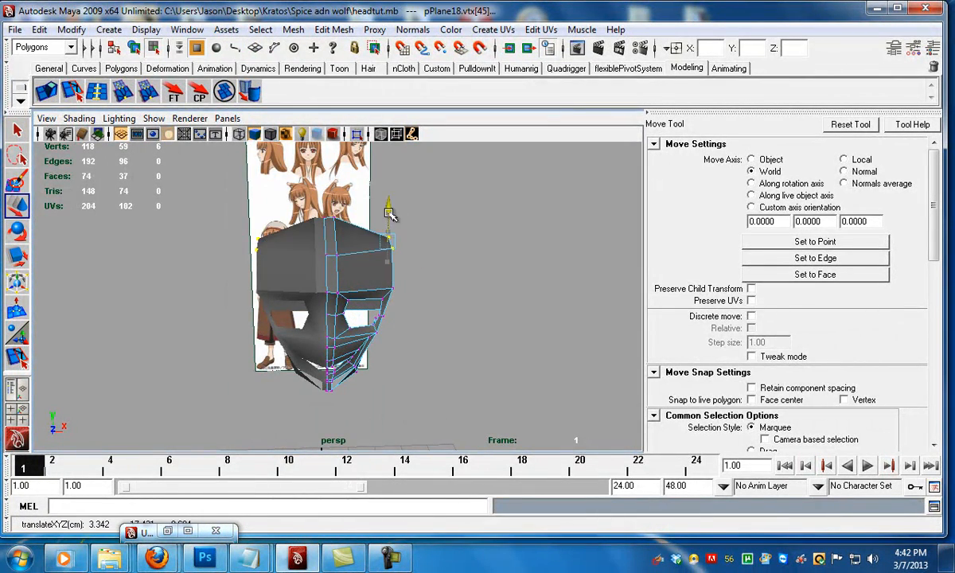
left_click_drag(422, 244, 388, 213)
left_click_drag(375, 255, 348, 240, "alt")
left_click(341, 246)
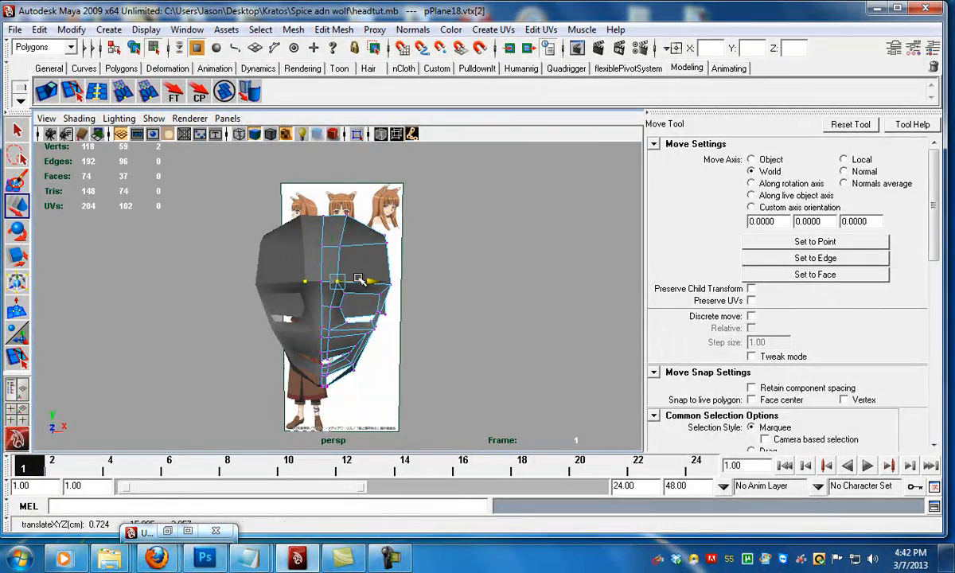
left_click_drag(339, 280, 372, 356, "alt")
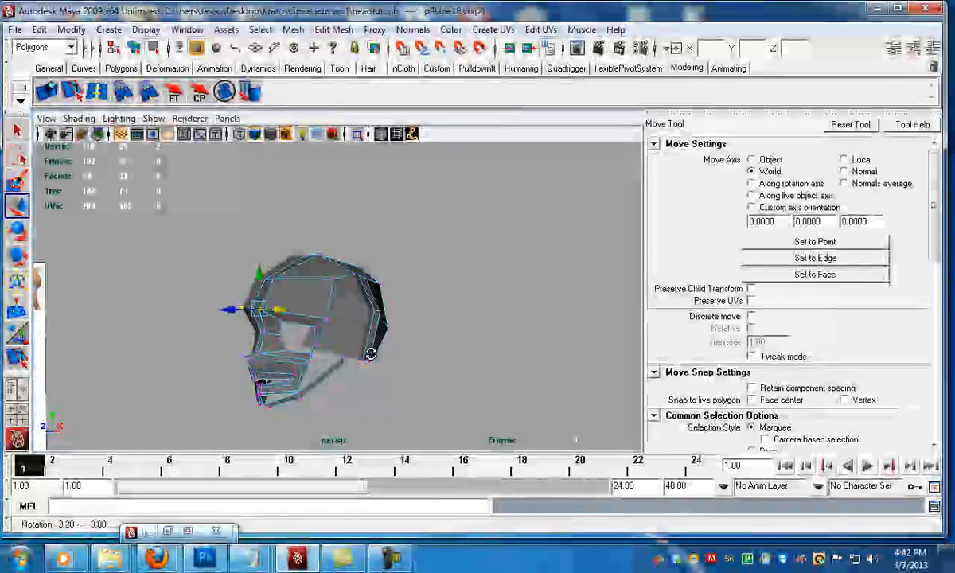
Step: Return to object selection and soften the edges of both head halves
key("F8")
left_click(410, 346)
left_click(342, 311)
mouse_move(342, 311)
left_mouse_down("alt")
mouse_move(348, 334)
mouse_move(363, 330)
mouse_move(347, 296)
left_mouse_up("alt")
left_click(408, 32)
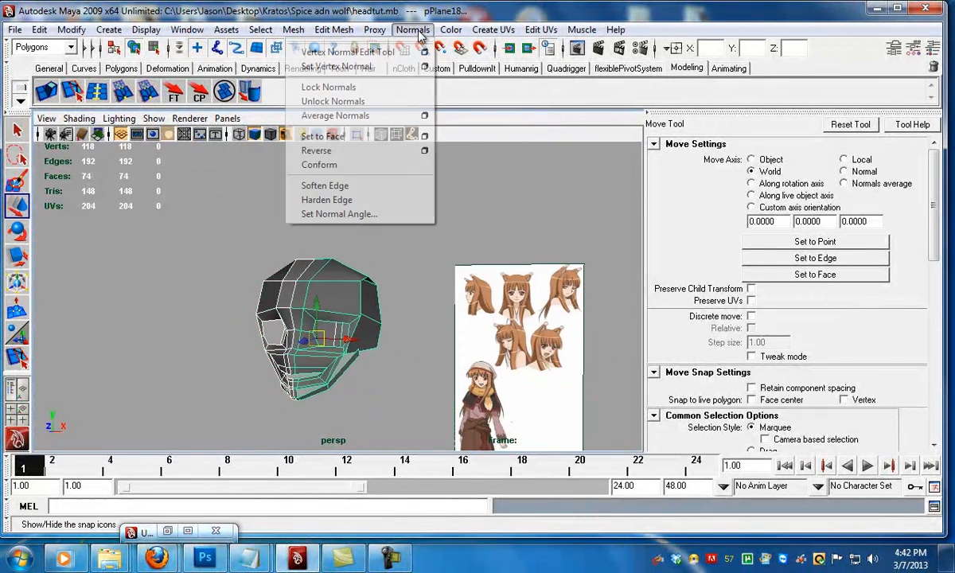
left_click(351, 186)
key("e")
left_click(396, 239)
middle_click_drag(326, 254, 337, 229, "alt")
left_click_drag(337, 229, 382, 251, "alt")
right_click_drag(349, 254, 514, 343, "alt")
left_click_drag(514, 343, 526, 345, "alt")
left_click_drag(403, 252, 354, 251, "alt")
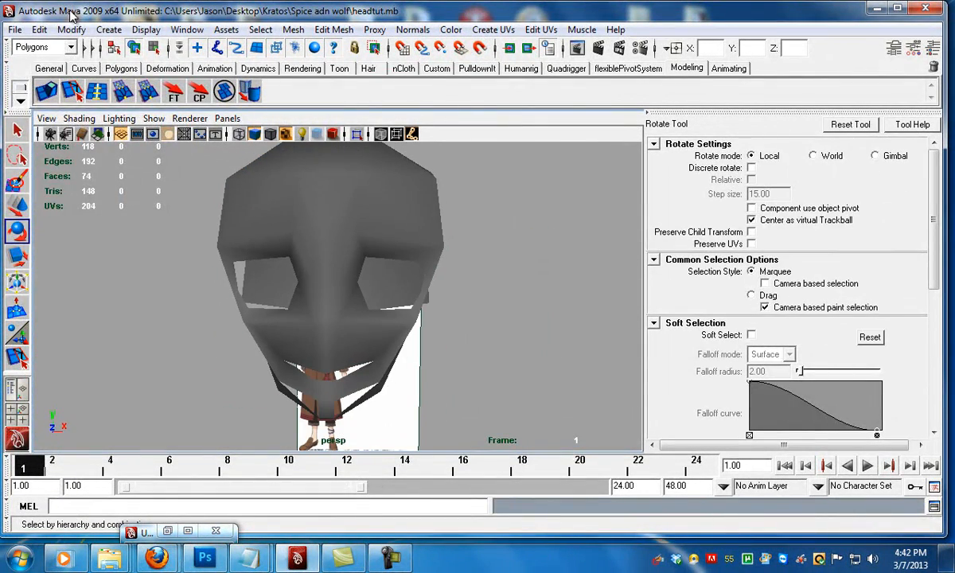
Step: Create a polygon sphere for the eyeball and move it up to the eye opening of the modeled half
left_click(109, 30)
mouse_move(84, 70)
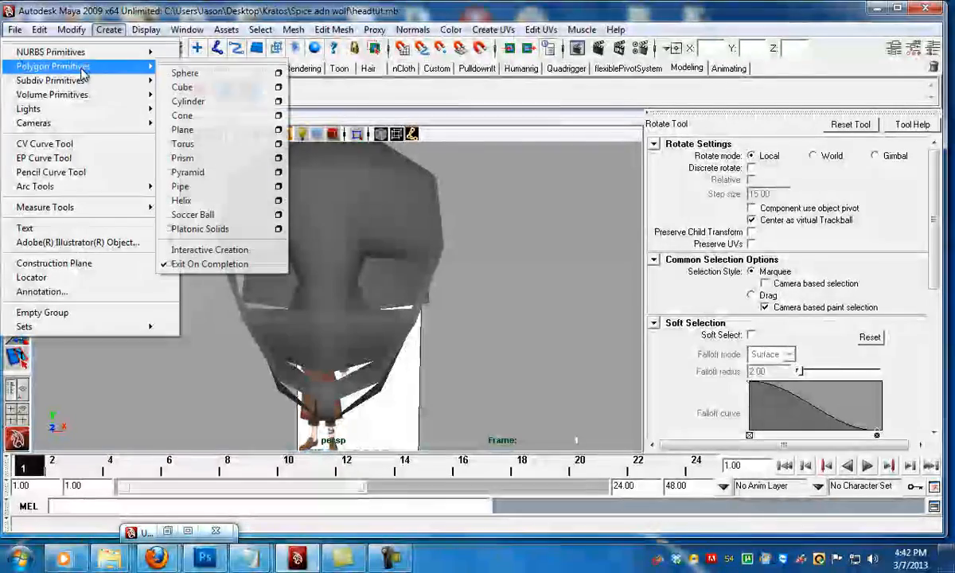
left_click(191, 73)
key("w")
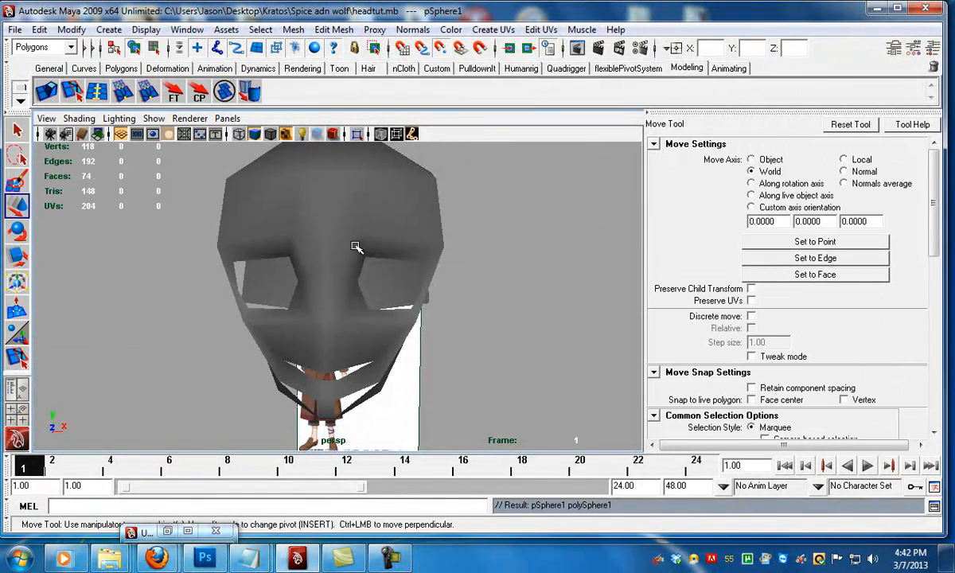
left_click_drag(356, 247, 372, 252)
left_click_drag(434, 317, 370, 267, "alt")
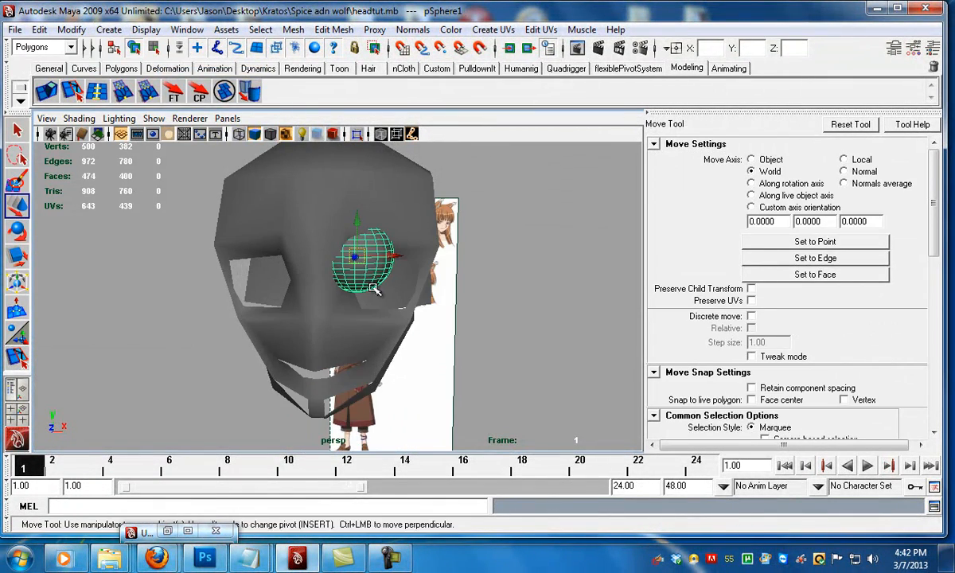
Step: Rotate the eye sphere 90 degrees about X, and scale and position it to fill the eye socket
key("e")
left_click(356, 237)
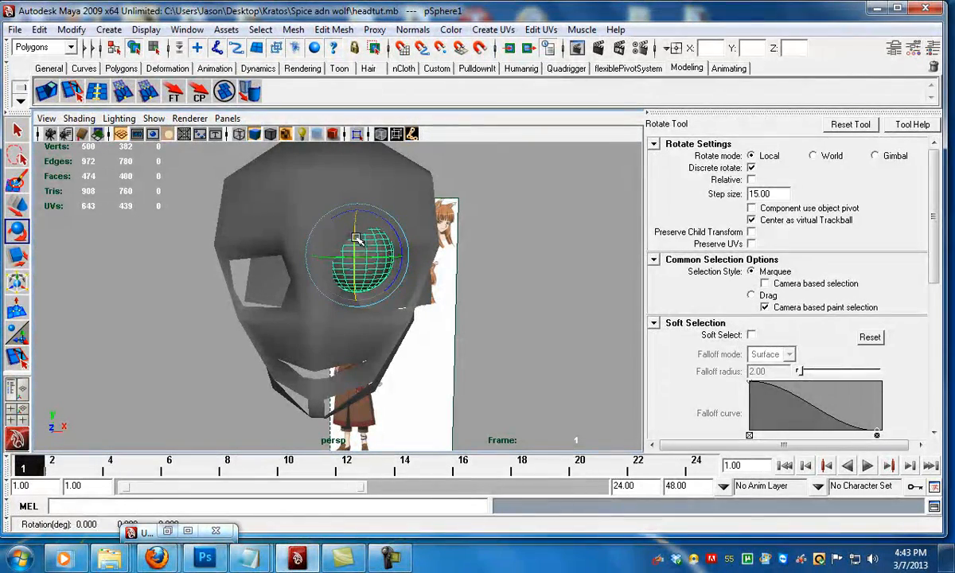
key("w")
left_click_drag(379, 288, 410, 309, "alt")
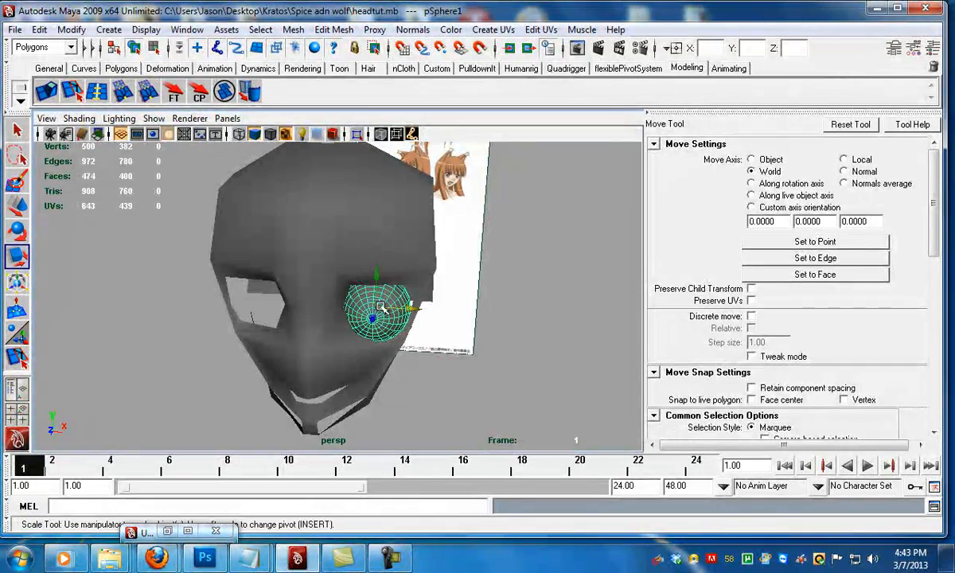
key("r")
left_click_drag(315, 330, 338, 339, "alt")
key("w")
Step: Adjust the lower inner vertex of the eye opening to fit around the eye sphere
key("F8")
left_click_drag(396, 356, 330, 316, "alt")
left_click_drag(259, 336, 320, 324, "alt")
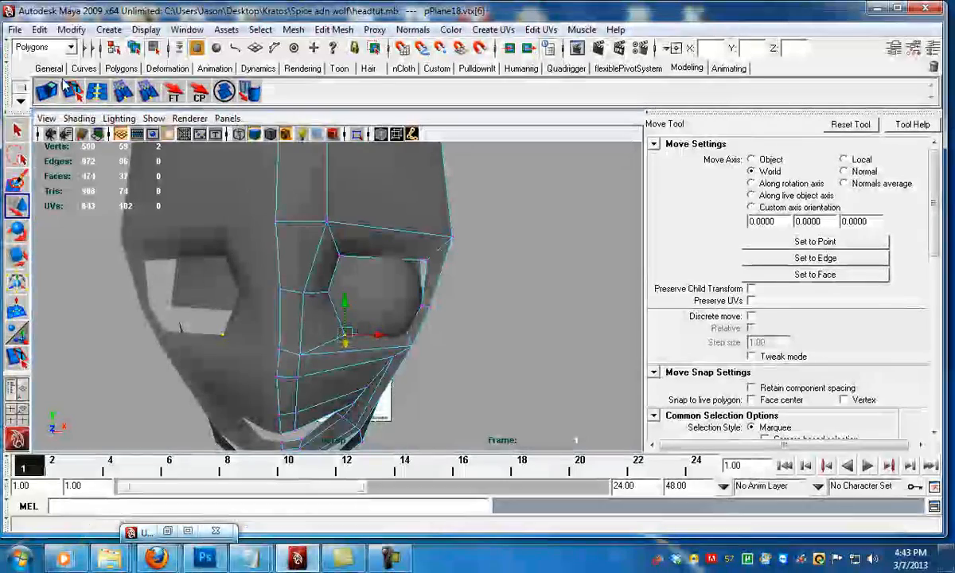
Step: Insert one edge loop through the forehead above the eye and another through the cheek below it
left_click(72, 92)
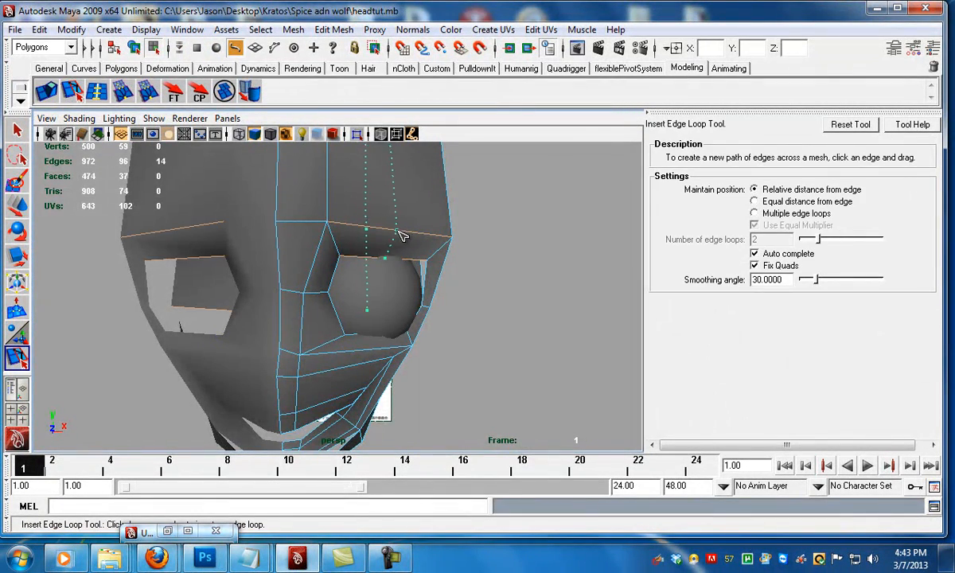
left_click(398, 232)
right_click_drag(404, 245, 351, 242, "alt")
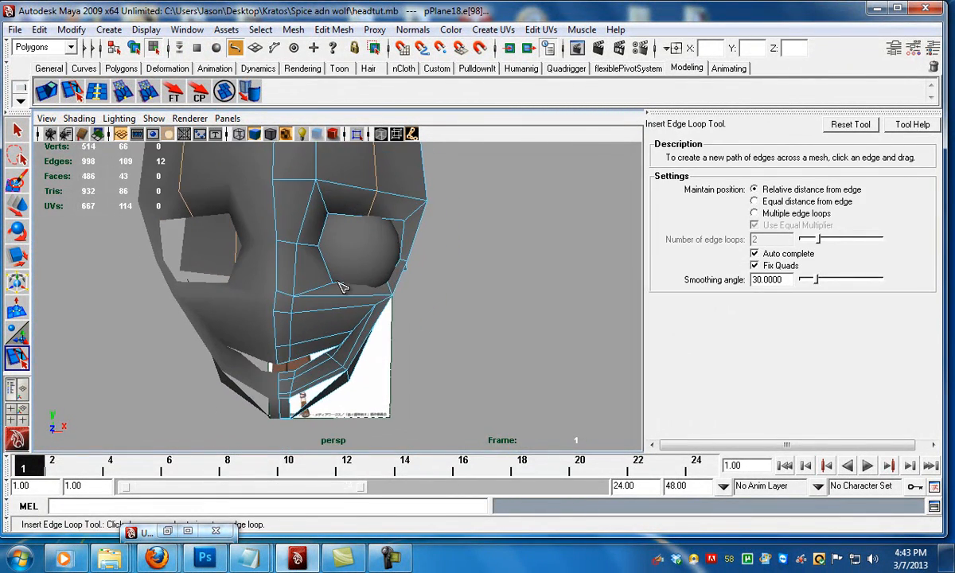
left_click_drag(360, 285, 363, 279)
mouse_move(358, 282)
left_mouse_down("alt")
mouse_move(367, 282)
mouse_move(356, 278)
left_mouse_up("alt")
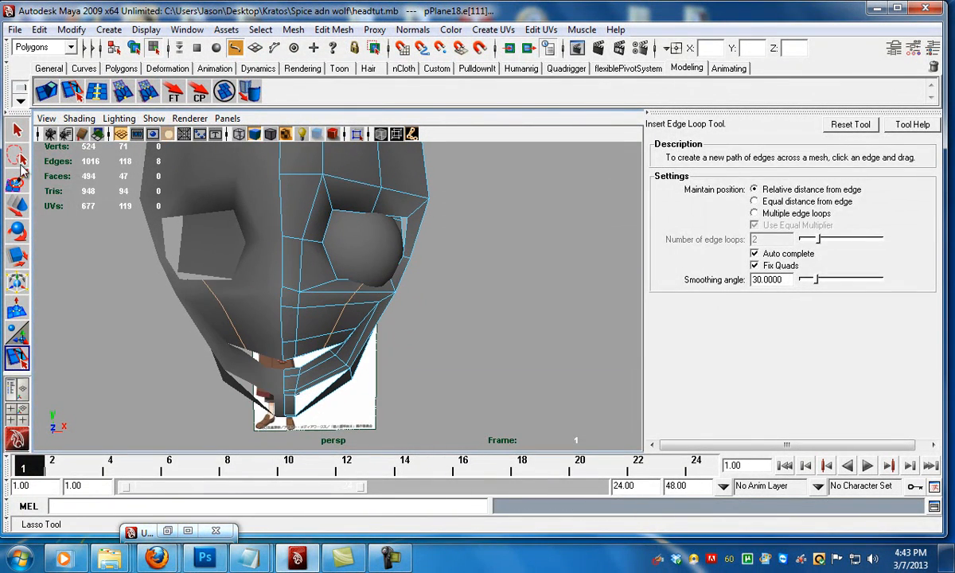
Step: Select the new loop vertices above and below the eye opening and prepare them for moving in the side view
key("q")
left_click(364, 280)
left_click_drag(341, 195, 386, 238, "shift")
right_click_drag(384, 235, 307, 214, "alt")
left_click_drag(307, 219, 275, 285, "alt")
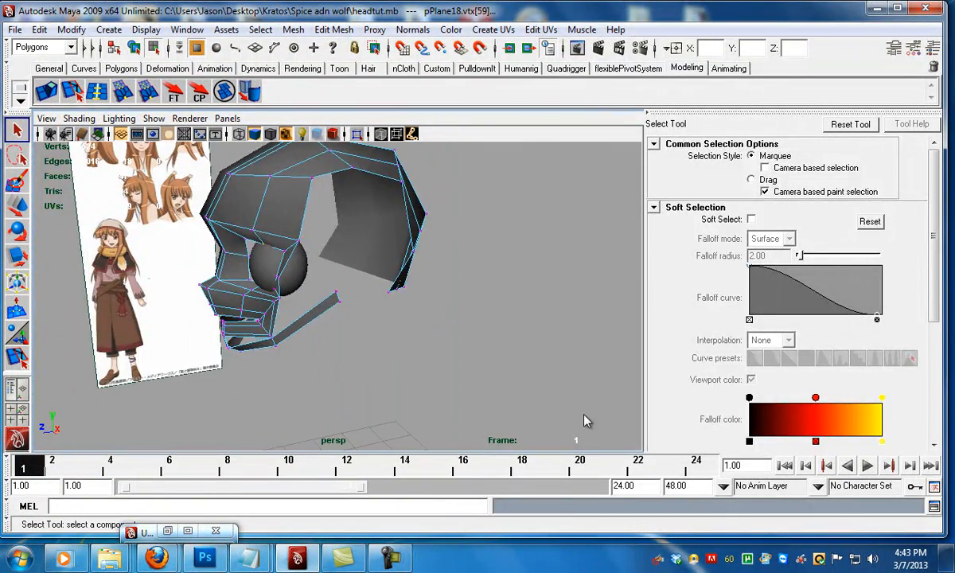
left_click_drag(233, 243, 274, 267, "alt")
key("w")
right_click_drag(271, 268, 302, 282, "alt")
Step: Move the vertices around the eye opening so its rim forms a rounder outline that wraps the eye sphere
left_click_drag(241, 289, 348, 287)
left_click_drag(358, 331, 338, 215)
left_click(306, 303)
left_click(343, 222)
left_click(372, 243)
left_click_drag(404, 244, 397, 243)
right_click_drag(431, 261, 358, 301, "alt")
mouse_move(359, 301)
left_mouse_down("alt")
mouse_move(409, 320)
mouse_move(358, 306)
left_mouse_up("alt")
Step: Select both head halves as objects and soften their edges to smooth the shading of the new loops
key("F8")
left_click(441, 318)
left_click(314, 302)
left_click_drag(239, 330, 295, 320, "alt")
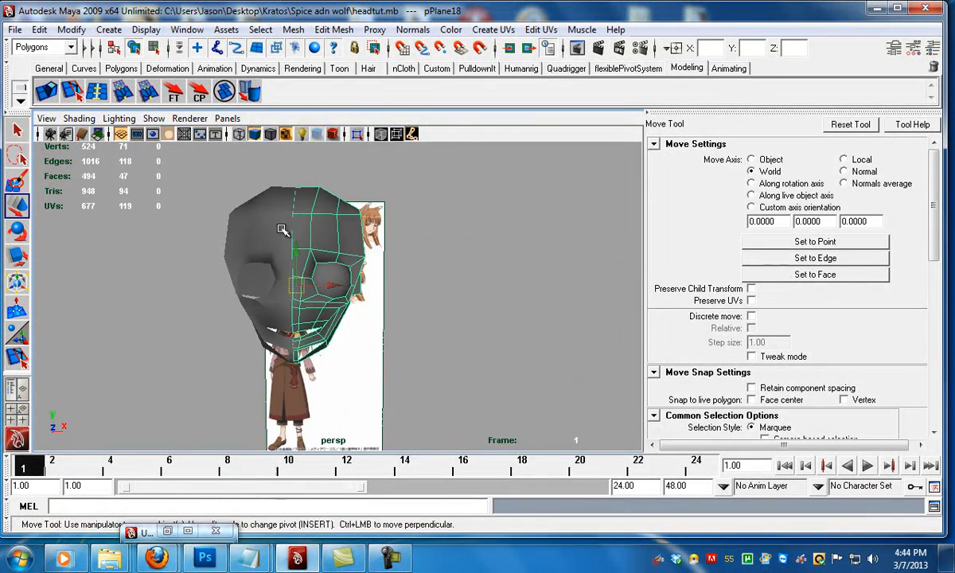
left_click(412, 30)
left_click(326, 185)
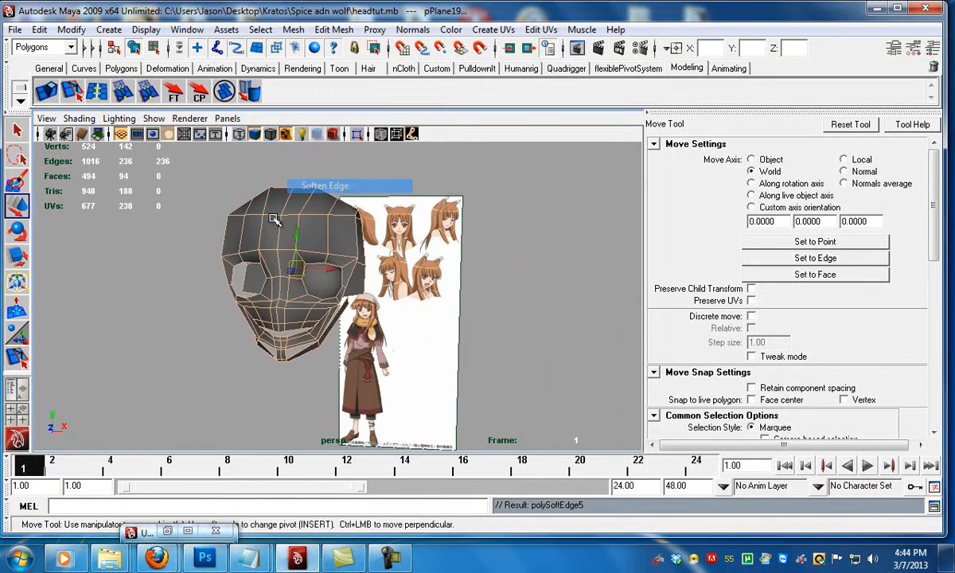
left_click_drag(274, 218, 302, 259, "alt")
left_click(428, 333)
Step: Inspect the half head in smooth mesh preview from several angles, and return it to the unsmoothed display
right_click_drag(428, 332, 347, 350, "alt")
mouse_move(348, 350)
left_mouse_down("alt")
mouse_move(240, 345)
mouse_move(343, 355)
mouse_move(452, 336)
mouse_move(355, 353)
left_mouse_up("alt")
right_click_drag(355, 353, 452, 371, "alt")
left_click_drag(453, 371, 274, 325, "alt")
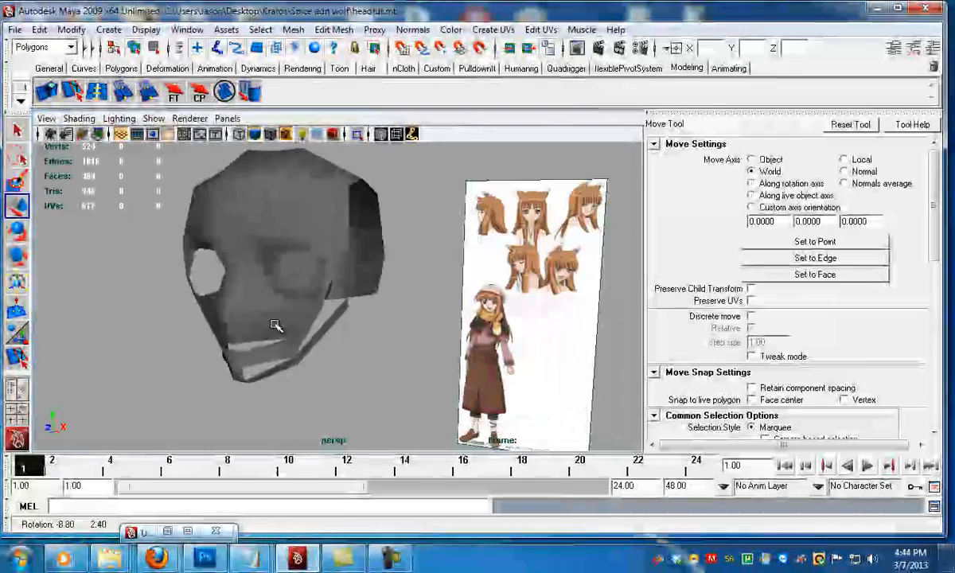
left_click(274, 325)
key("3")
left_click(391, 414)
right_click_drag(396, 417, 368, 405, "alt")
left_click_drag(368, 405, 279, 398, "alt")
right_click_drag(278, 398, 341, 408, "alt")
left_click_drag(341, 407, 291, 406, "alt")
left_click(277, 301)
key("1")
left_click_drag(112, 379, 160, 386, "alt")
left_click(161, 387)
left_click_drag(259, 380, 307, 382, "alt")
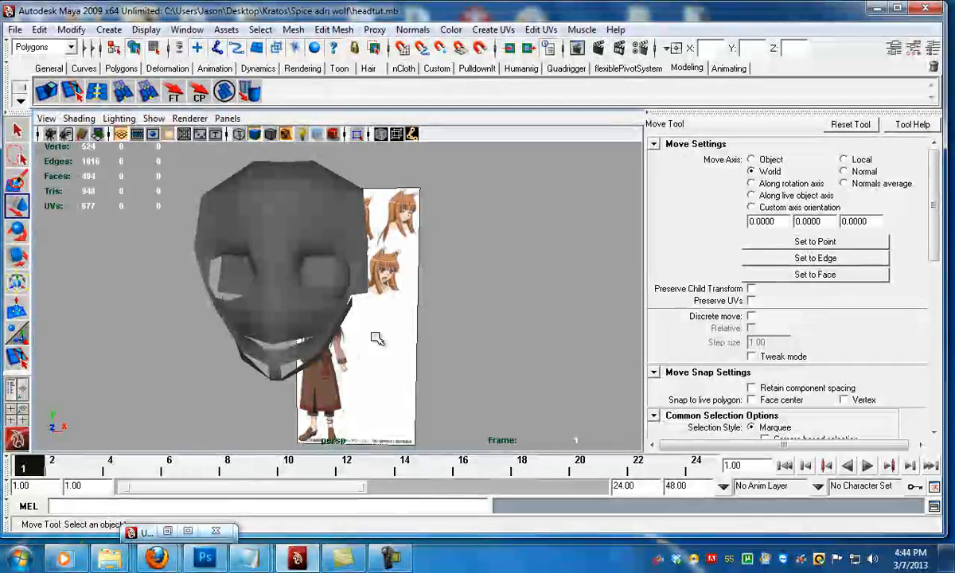
Step: Insert an edge loop encircling the eye opening of the modeled half
left_click(344, 350)
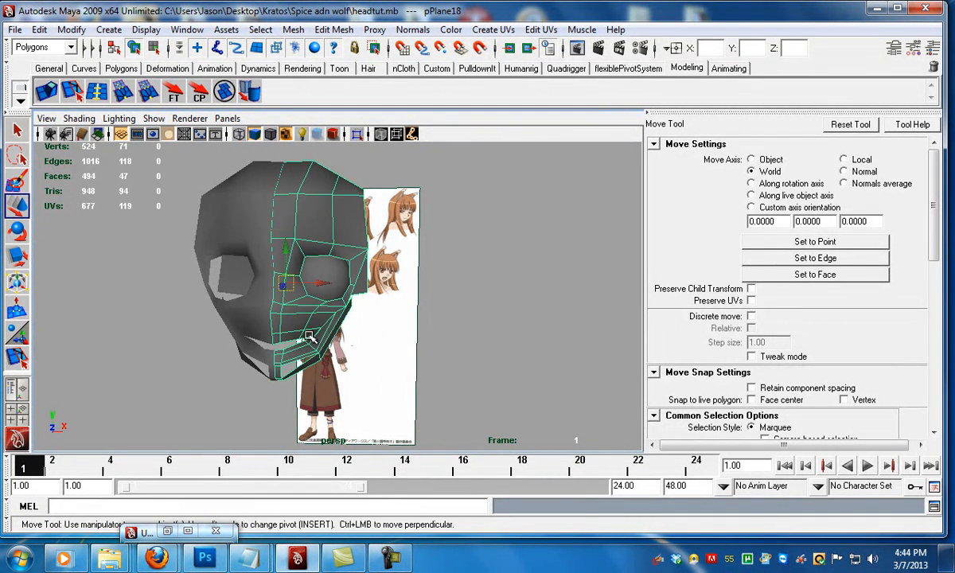
scroll(316, 293, "up", 3)
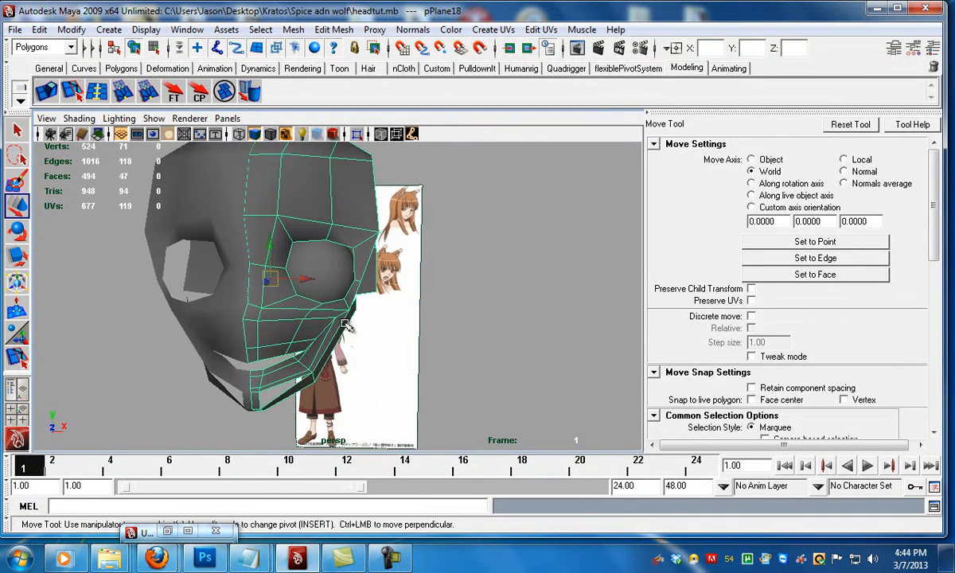
left_click(71, 91)
scroll(245, 234, "up", 3)
left_click_drag(244, 235, 285, 213, "alt")
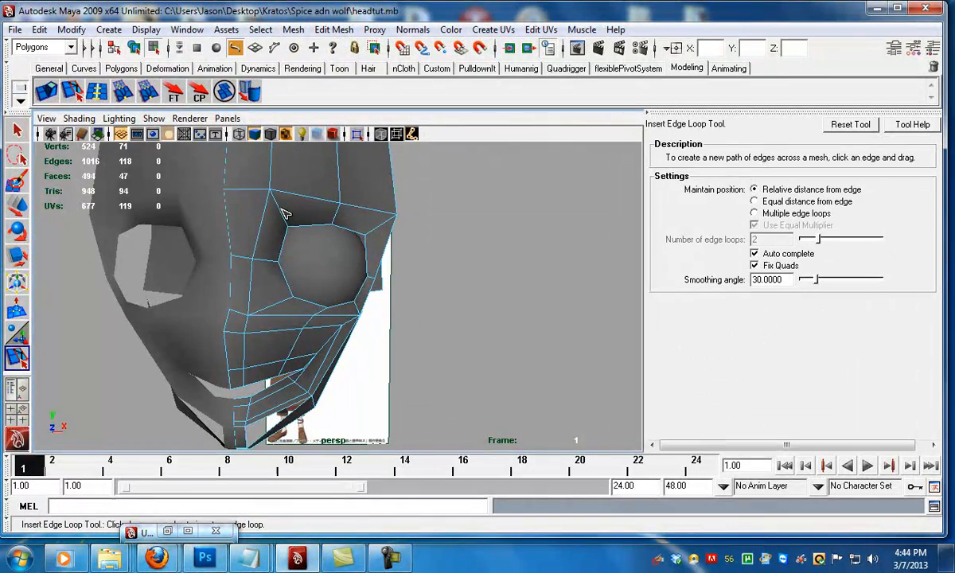
left_click(280, 215)
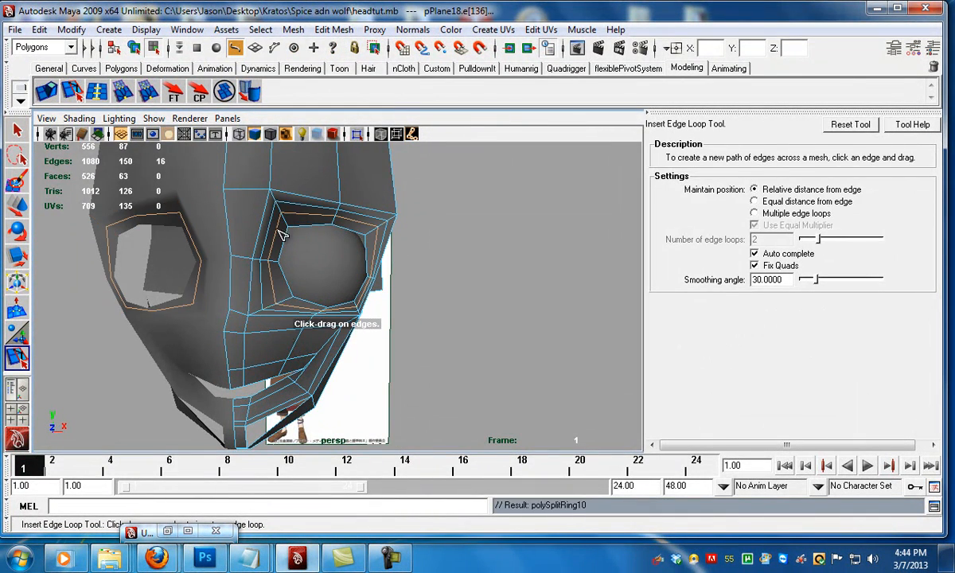
mouse_move(292, 348)
left_mouse_down()
mouse_move(300, 336)
mouse_move(295, 351)
left_mouse_up()
right_click_drag(294, 352, 275, 349, "alt")
mouse_move(299, 355)
left_mouse_down("alt")
mouse_move(232, 346)
mouse_move(328, 364)
mouse_move(310, 356)
left_mouse_up("alt")
right_click_drag(311, 356, 5, 152, "alt")
Step: Undo the edge loop around the eye opening and the actions just before it
key("ctrl+z")
key("ctrl+z")
key("ctrl+z")
key("ctrl+z")
key("ctrl+z")
key("ctrl+z")
left_click(12, 131)
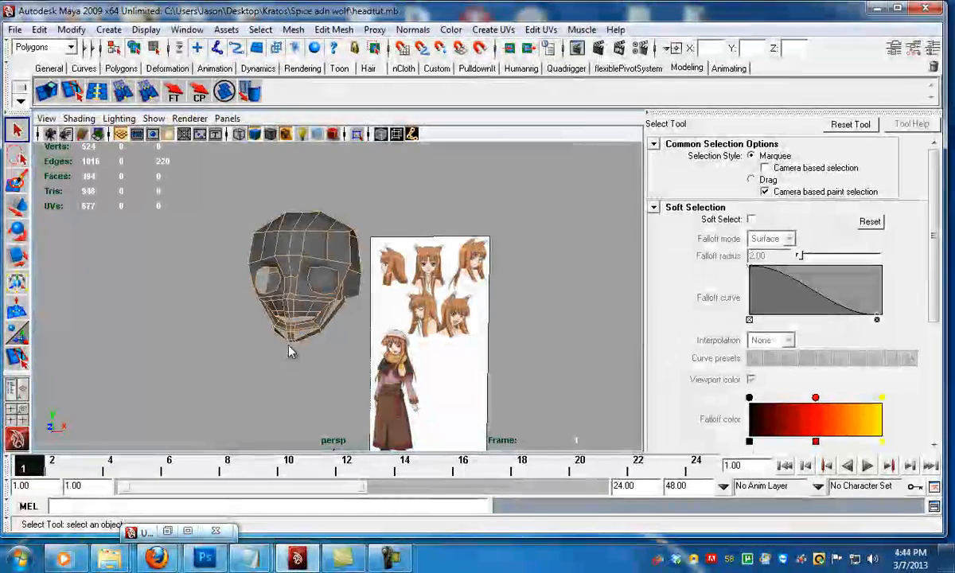
Step: Clear the leftover edge selection from both head halves
right_click_drag(239, 275, 292, 333, "alt")
left_click_drag(292, 333, 285, 304, "alt")
left_click(285, 303)
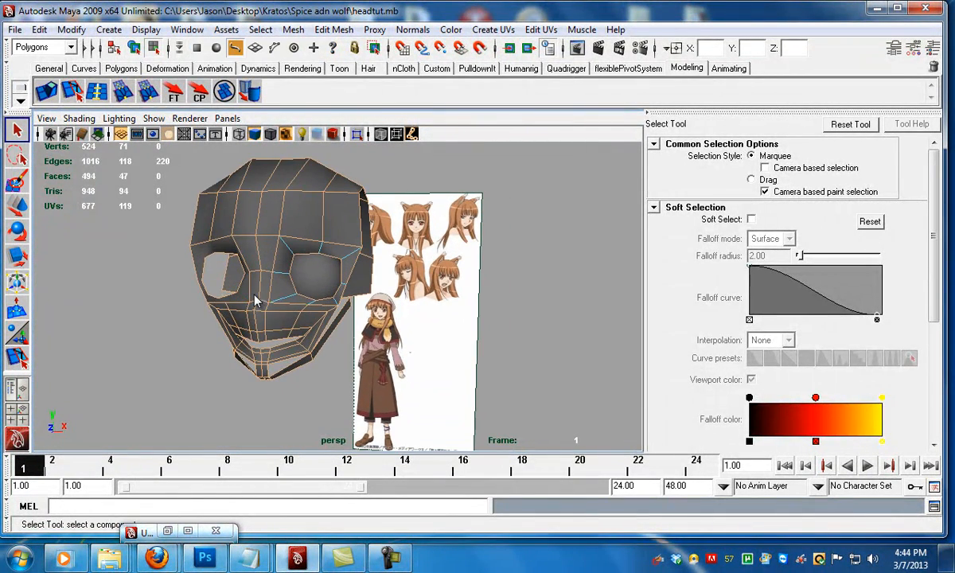
left_click(255, 301, "shift")
right_click_drag(255, 301, 232, 309, "alt")
left_click_drag(232, 309, 224, 331, "alt")
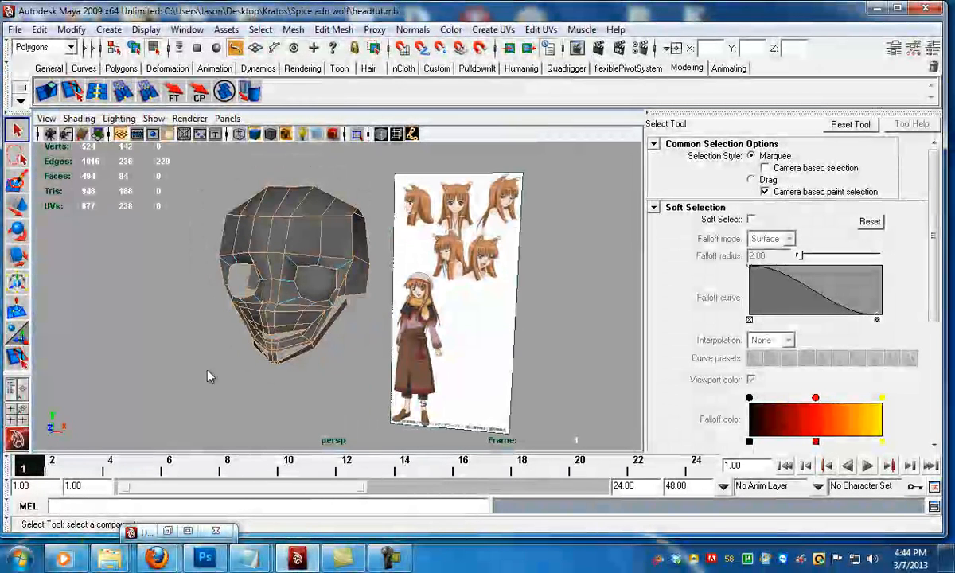
key("F8")
left_click(208, 372)
left_click(250, 304)
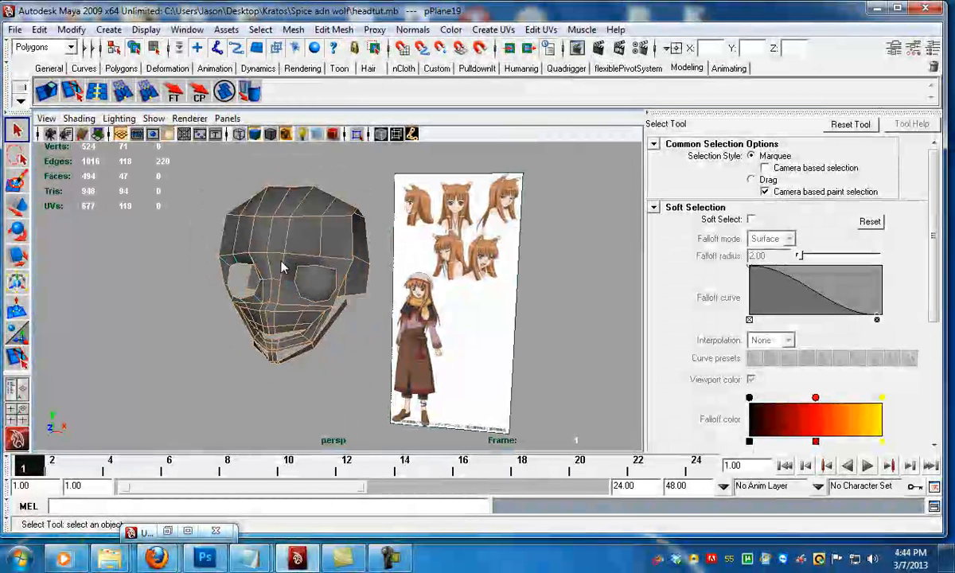
key("F8")
left_click_drag(206, 191, 157, 164, "alt")
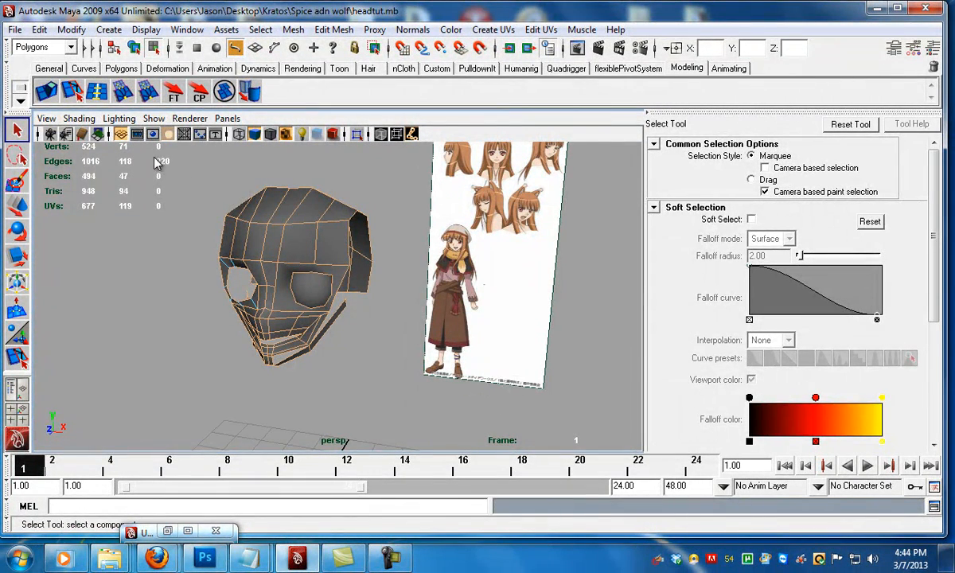
left_click_drag(531, 511, 532, 512)
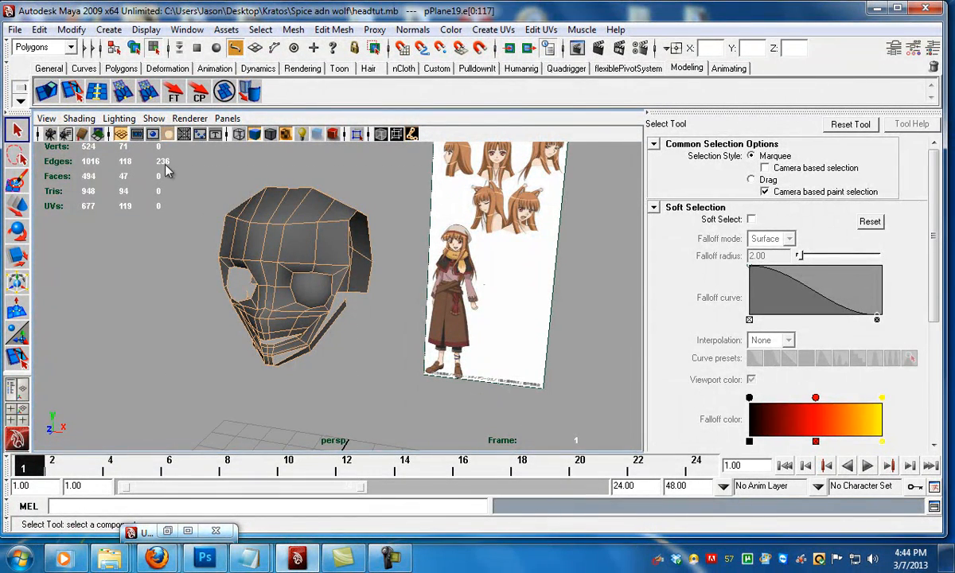
left_click_drag(162, 150, 520, 448, "shift")
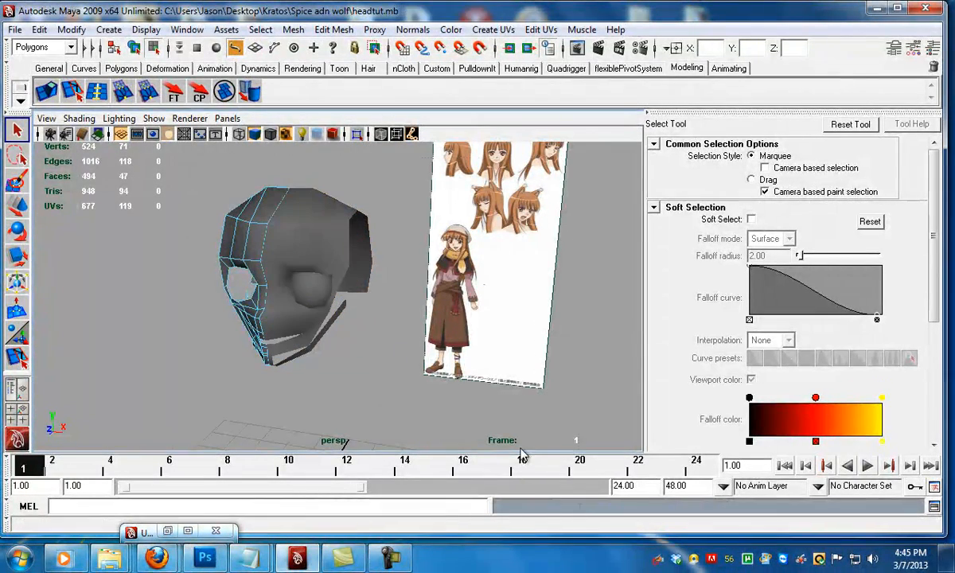
Step: Select both head halves and the eye sphere as objects
key("F8")
left_click(358, 372)
left_click_drag(259, 318, 323, 320, "alt")
left_click(301, 319)
left_click(267, 316, "shift")
key("ctrl+a")
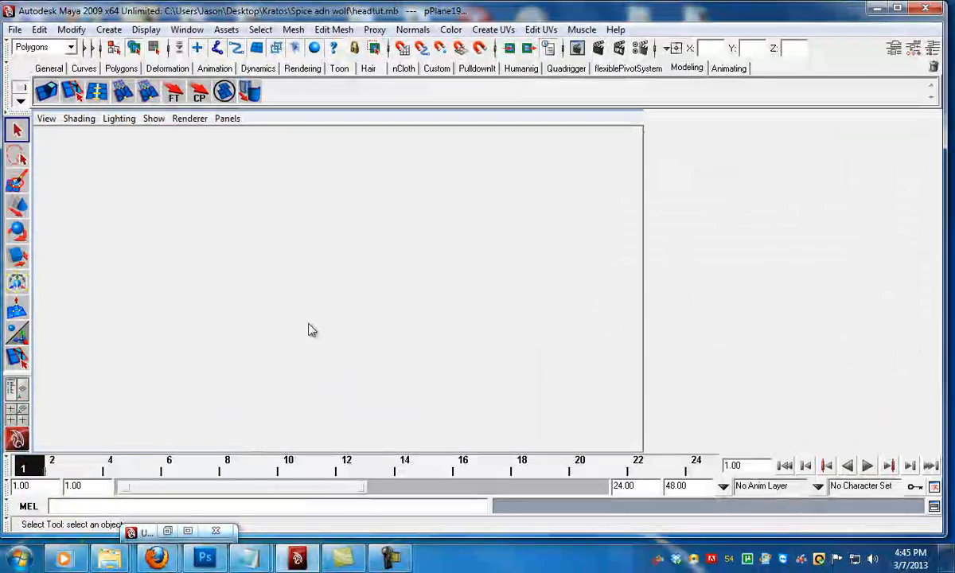
left_click_drag(391, 328, 318, 315, "alt")
left_click(301, 295)
Step: Create a display layer from the selected objects and name it merthod1
key("ctrl+a")
left_click(930, 340)
double_click(807, 357)
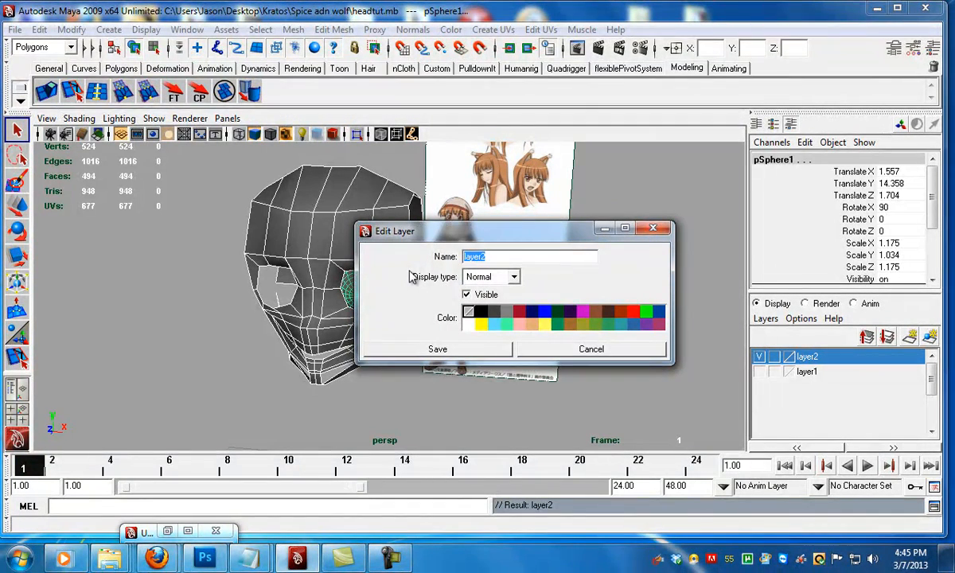
left_click(434, 346)
Step: Hide the merthod1 layer so only the reference image planes remain displayed
left_click(761, 358)
left_click(663, 378)
left_click_drag(550, 354, 519, 282, "alt")
right_click_drag(519, 283, 470, 339, "alt")
middle_click_drag(468, 343, 468, 402, "alt")
left_click_drag(515, 325, 525, 345, "alt")
mouse_move(525, 345)
middle_mouse_down("alt")
mouse_move(534, 339)
mouse_move(520, 343)
middle_mouse_up("alt")
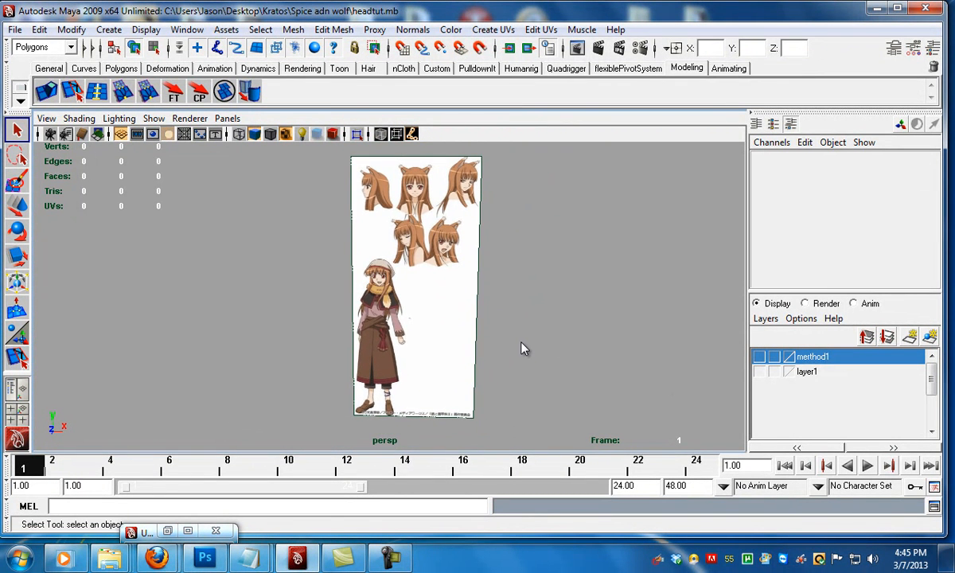